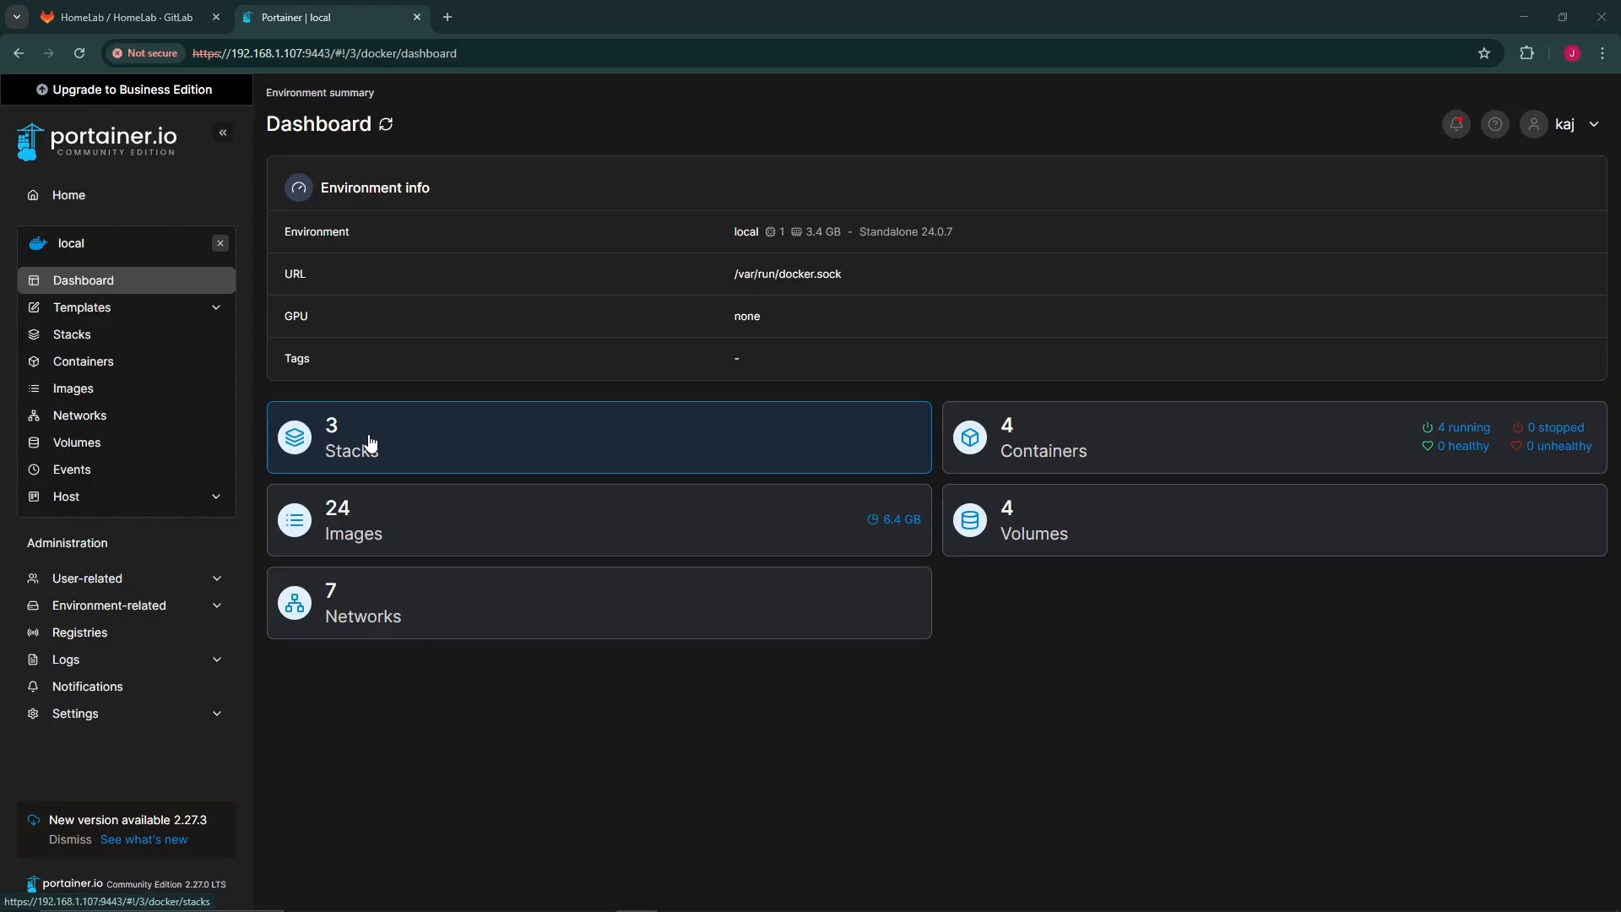
# Open the Stacks list and review the dashy stack's details, including its Git repository redeployment settings.
pyautogui.click(370, 441)
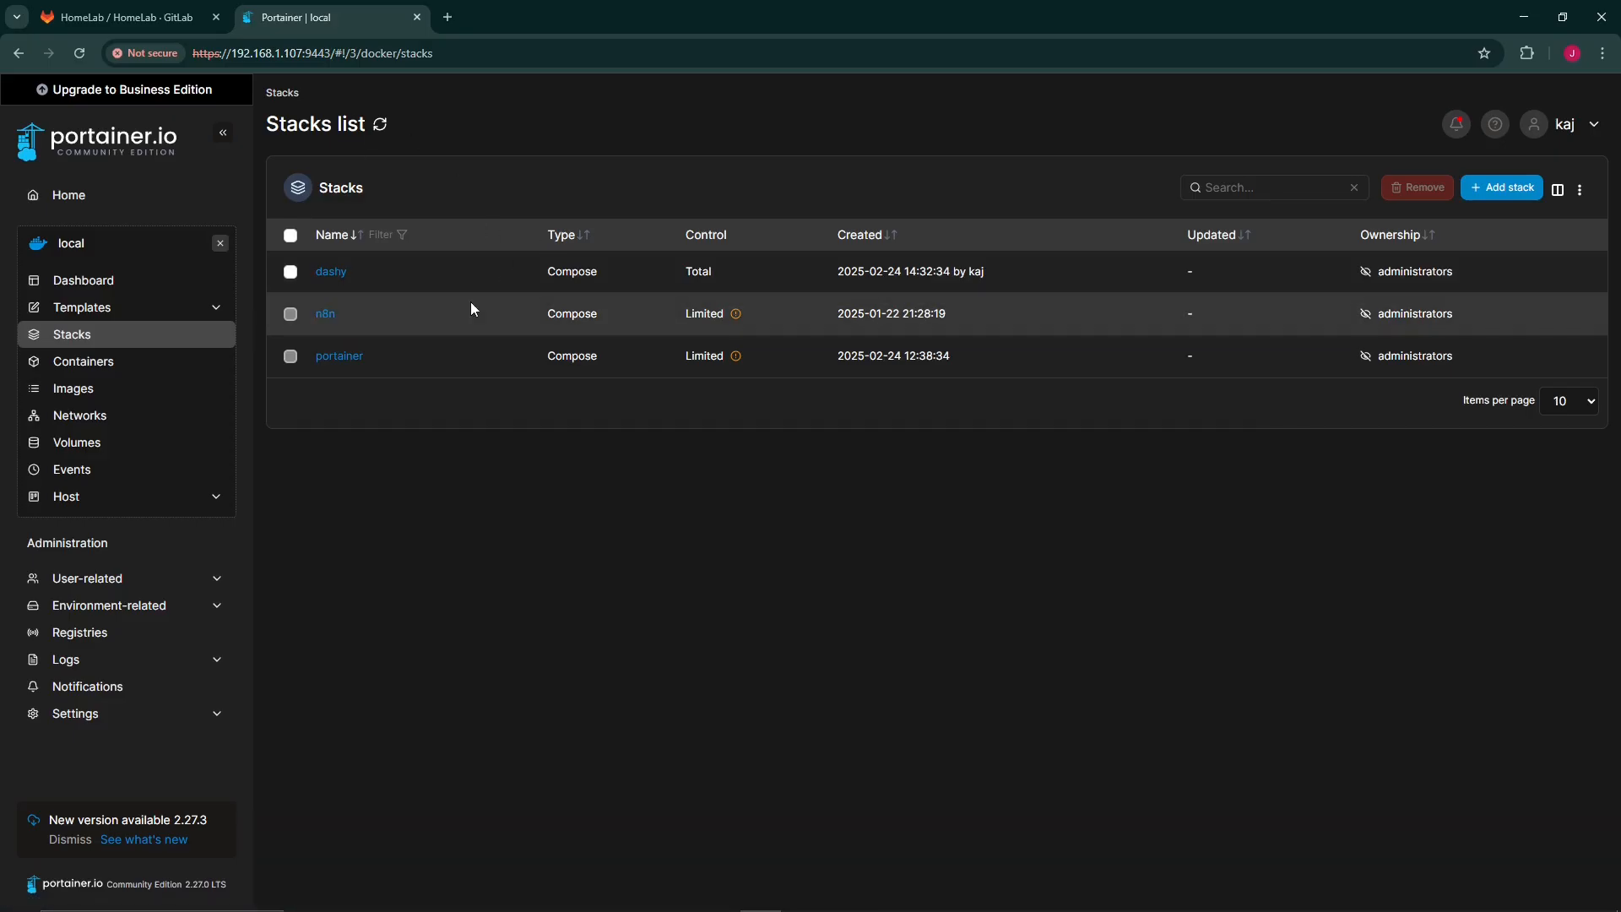
pyautogui.click(331, 272)
pyautogui.scroll(-2, 510, 333)
pyautogui.scroll(2, 525, 368)
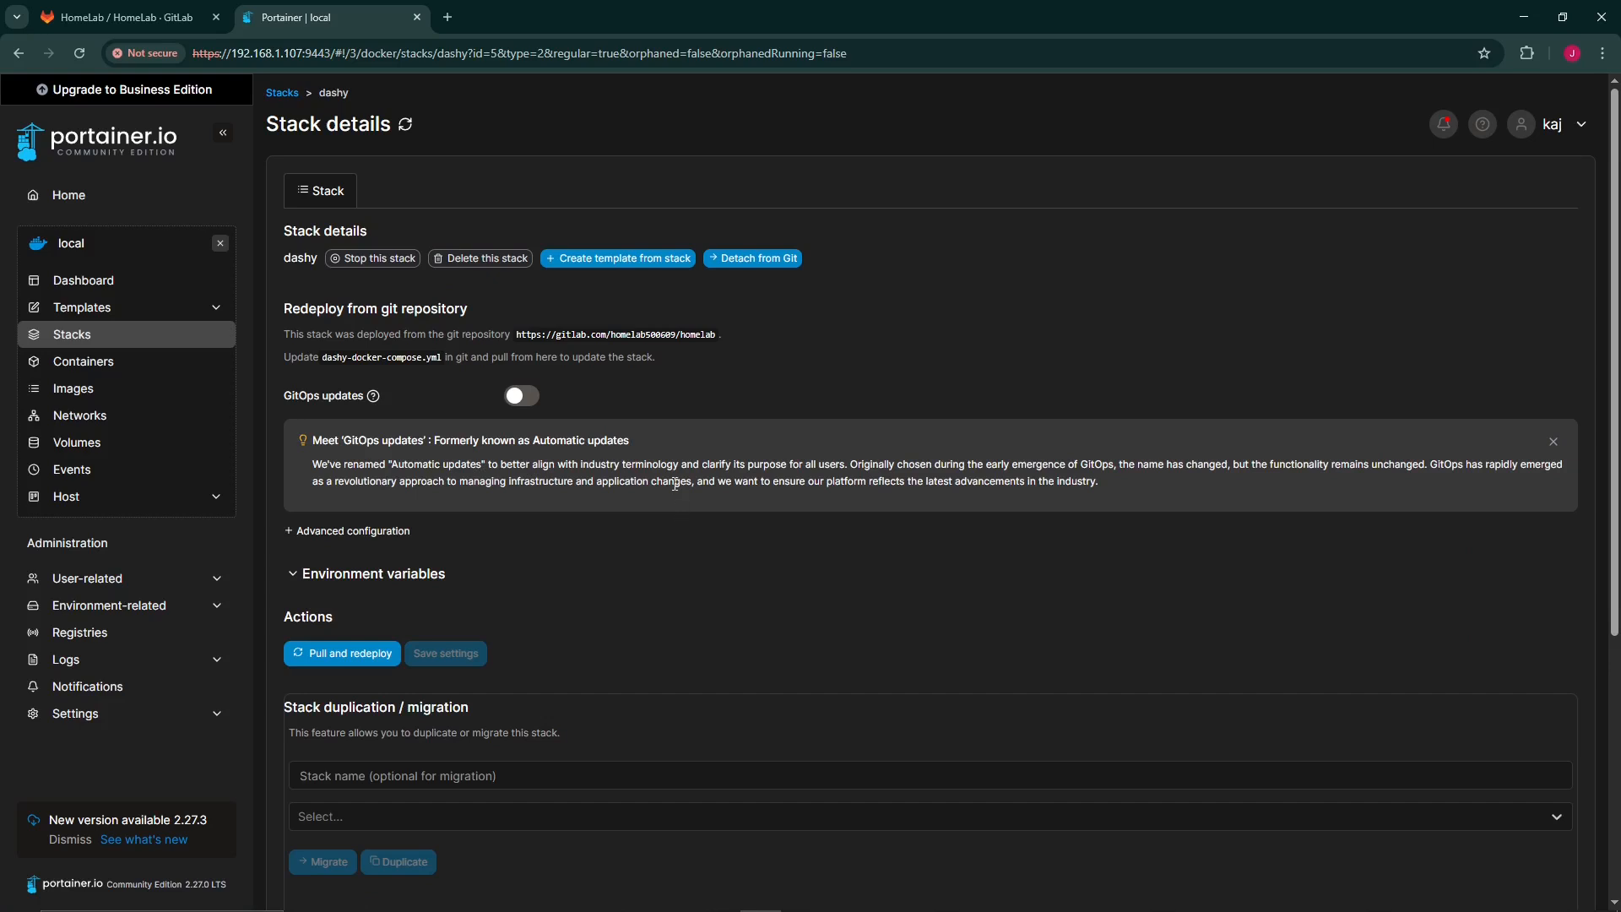
pyautogui.scroll(-1, 674, 481)
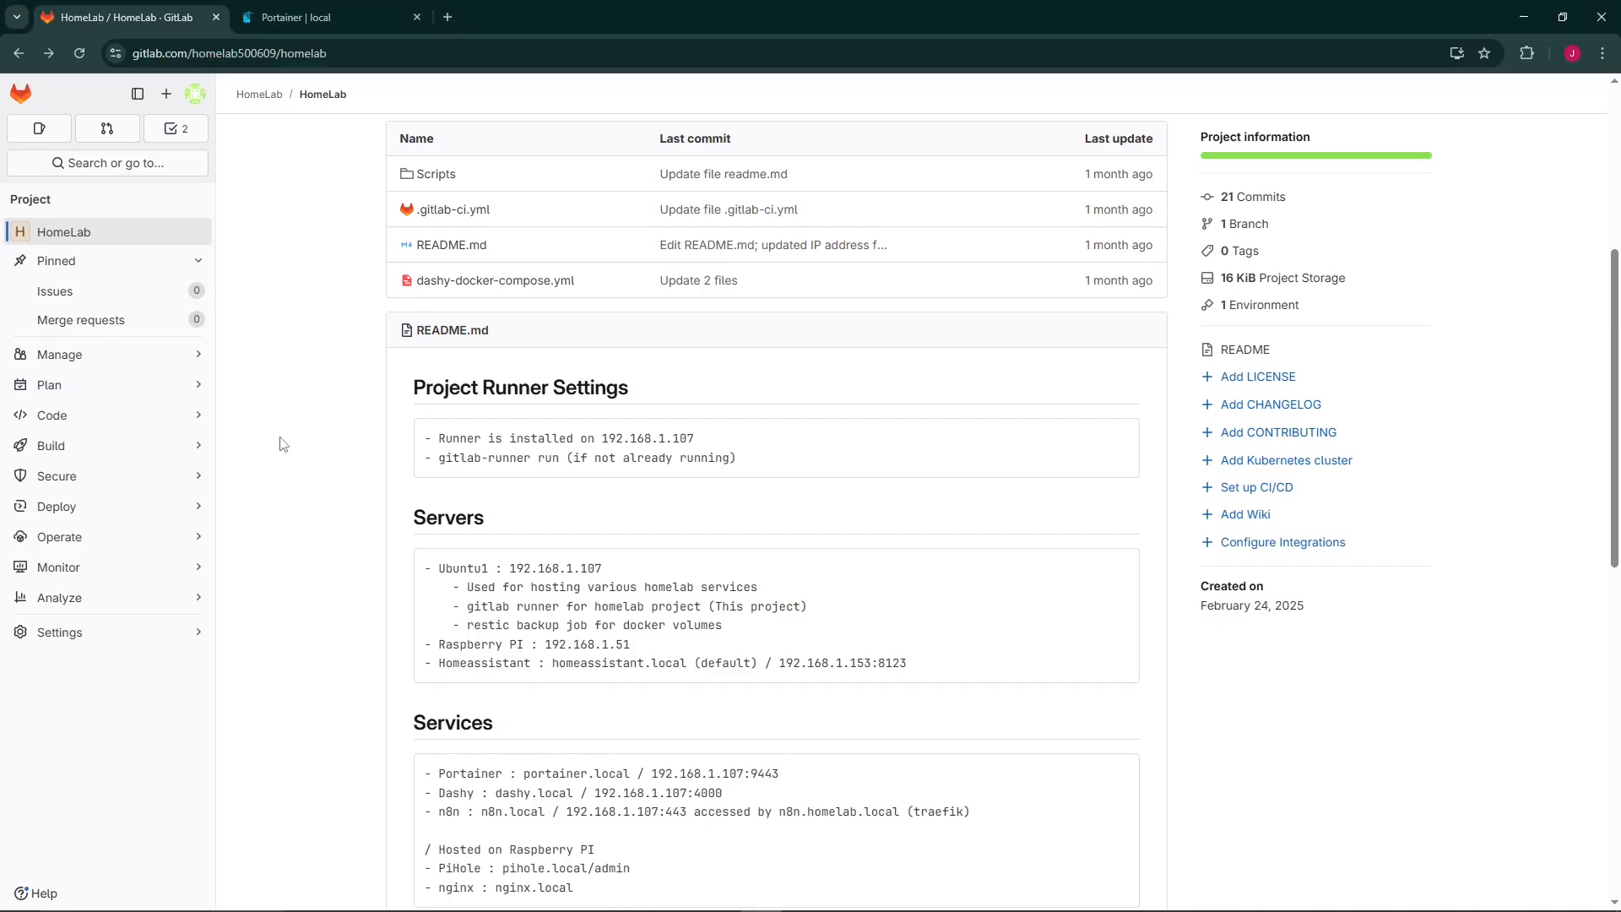
# In the HomeLab GitLab repository, look through the file list and check the contents of .gitlab-ci.yml before returning to the project.
pyautogui.scroll(4, 282, 448)
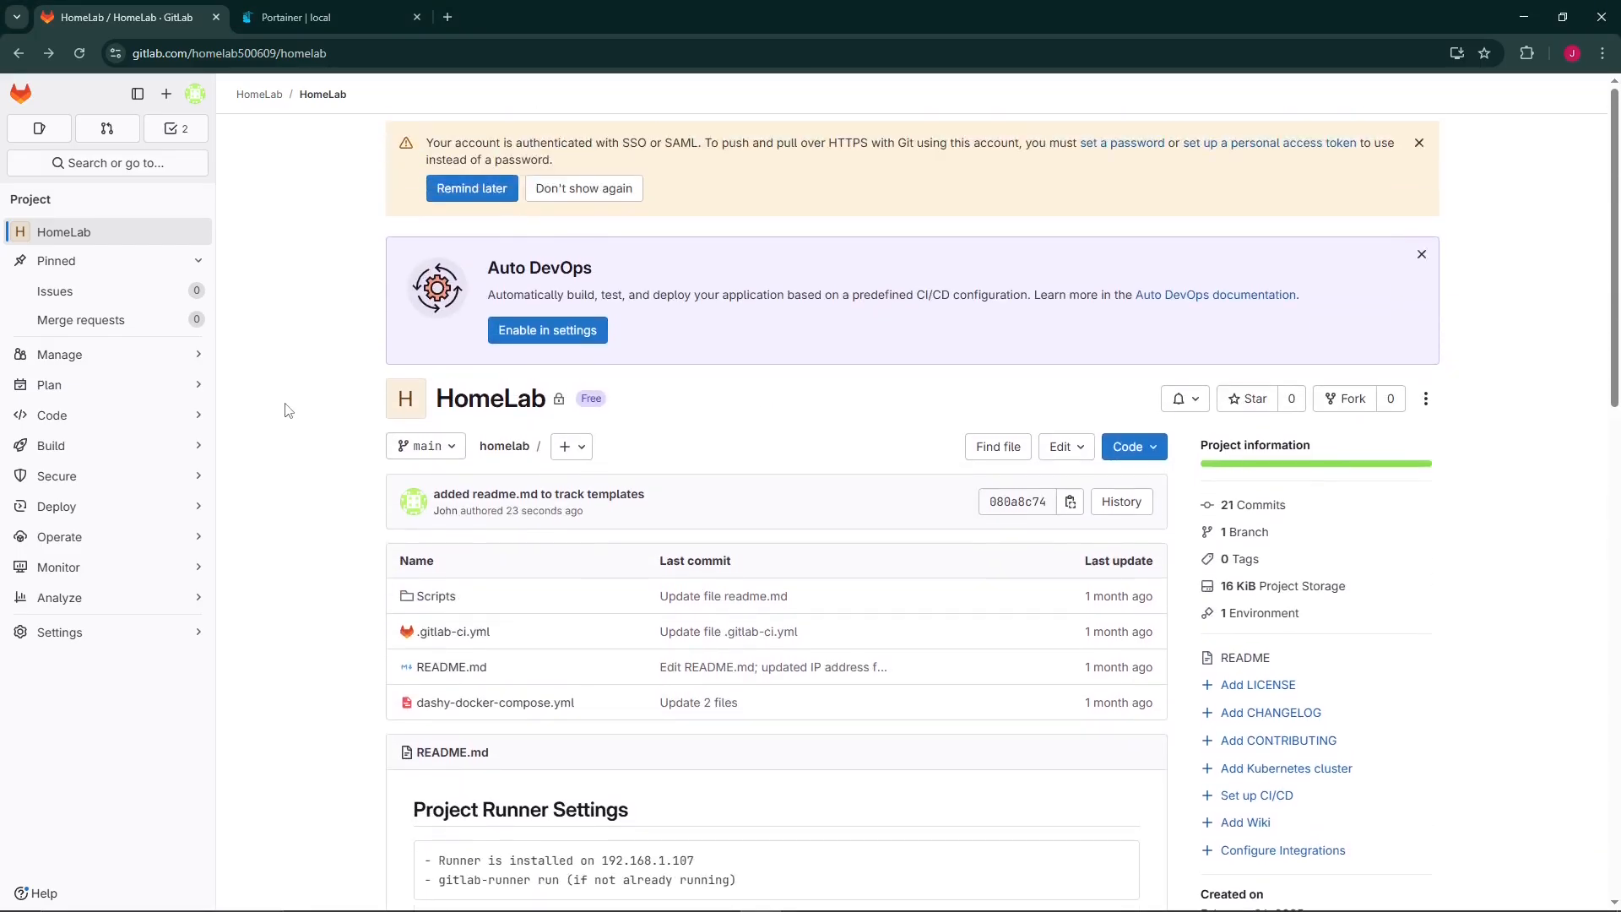
pyautogui.scroll(-5, 337, 474)
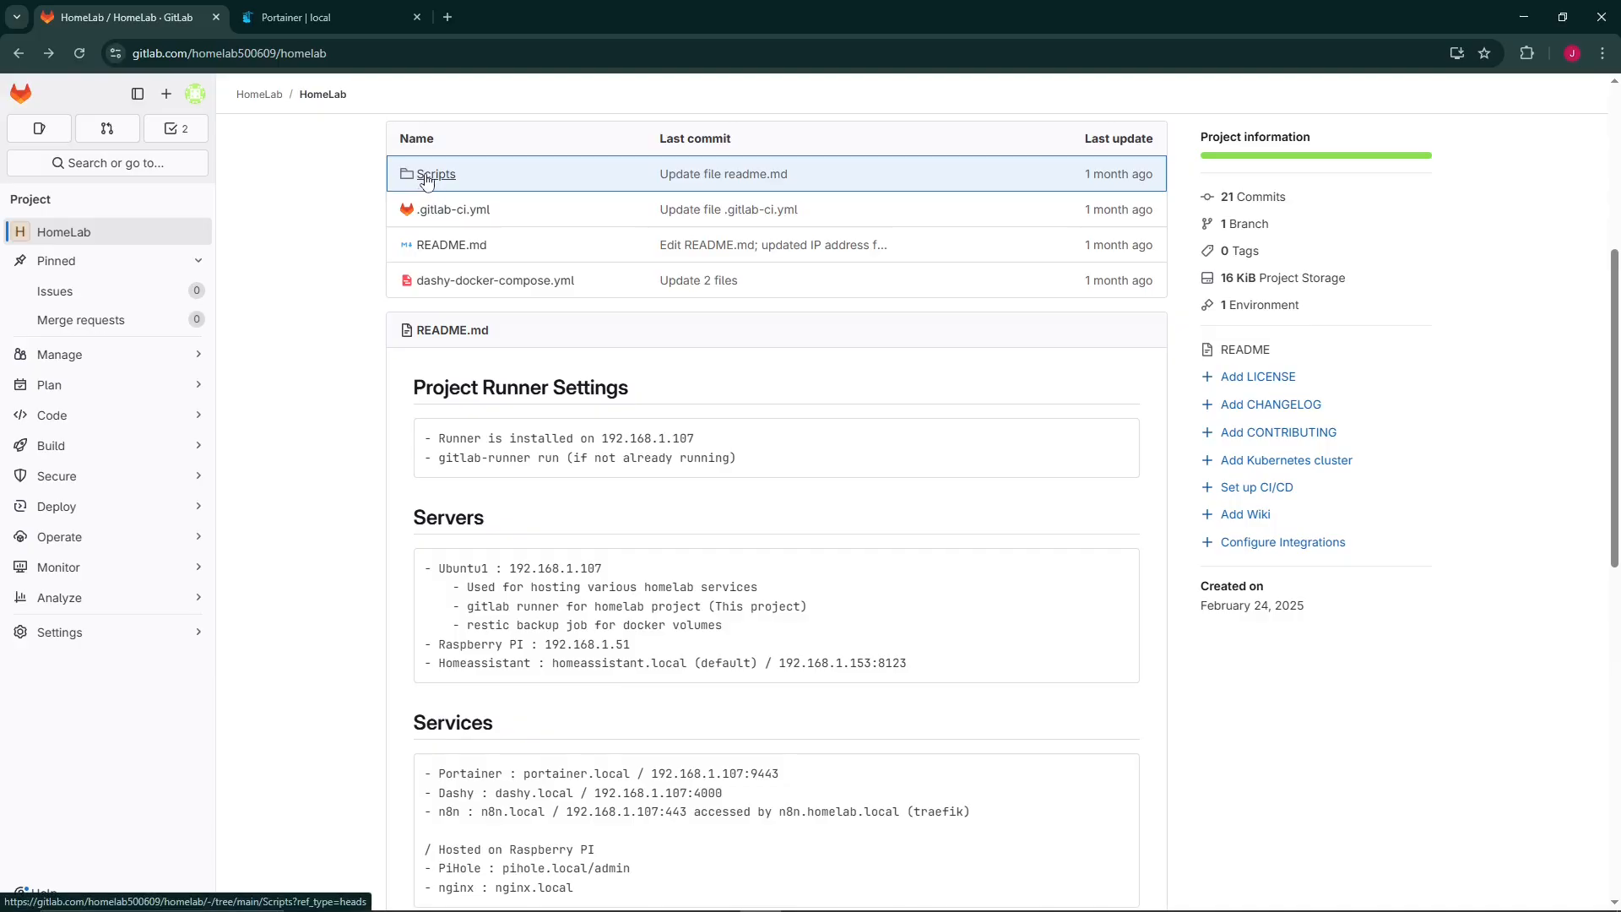
pyautogui.click(471, 225)
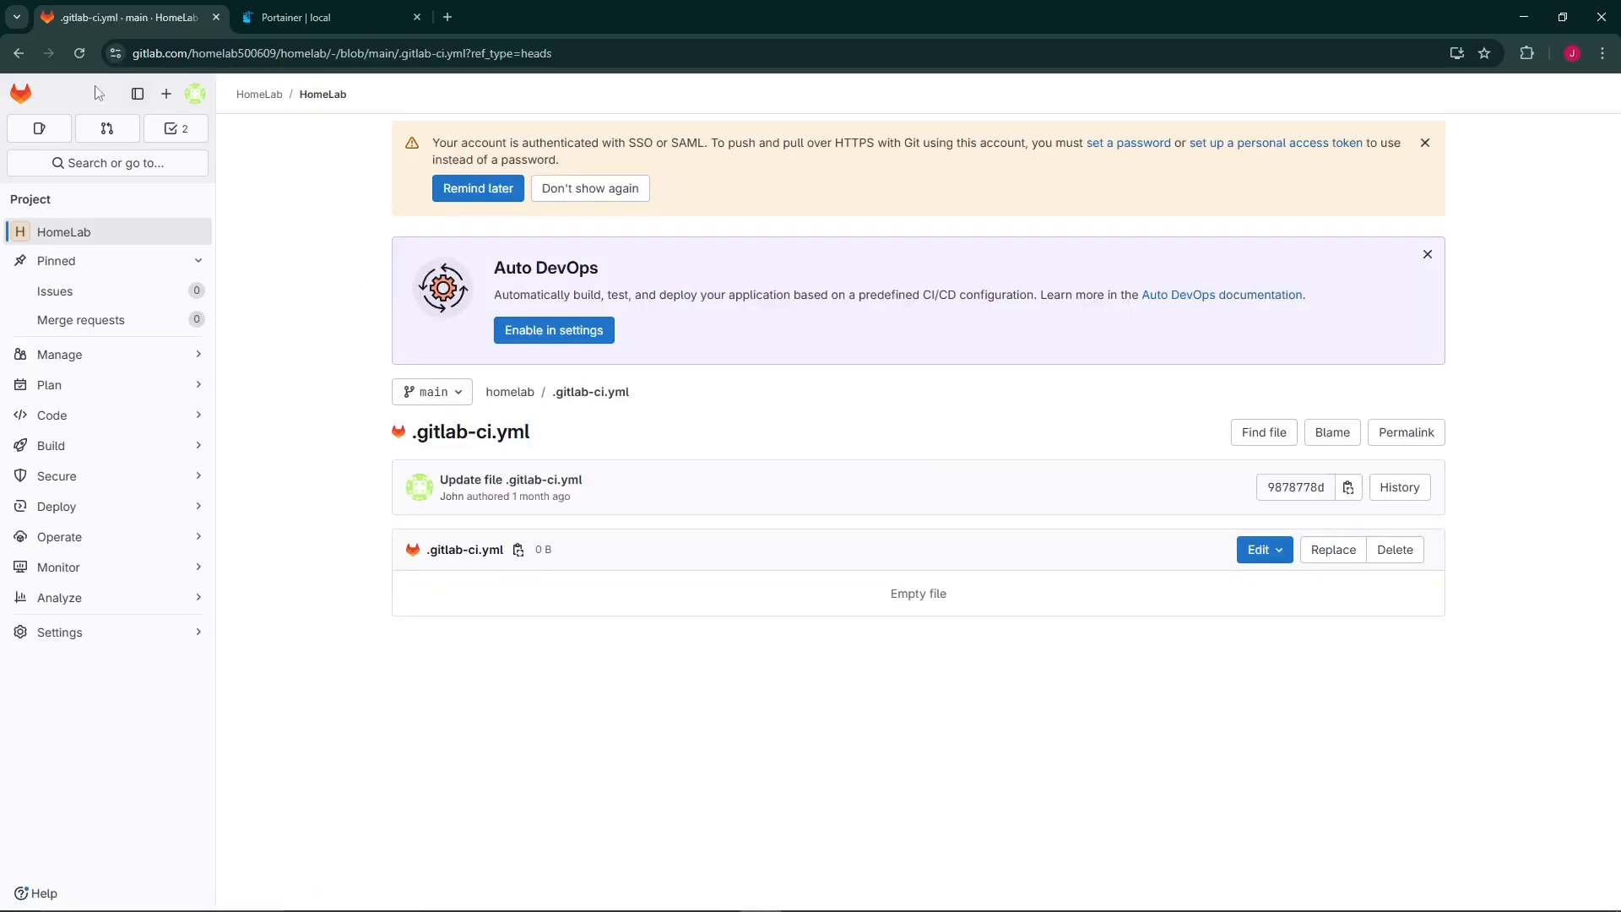
pyautogui.click(18, 53)
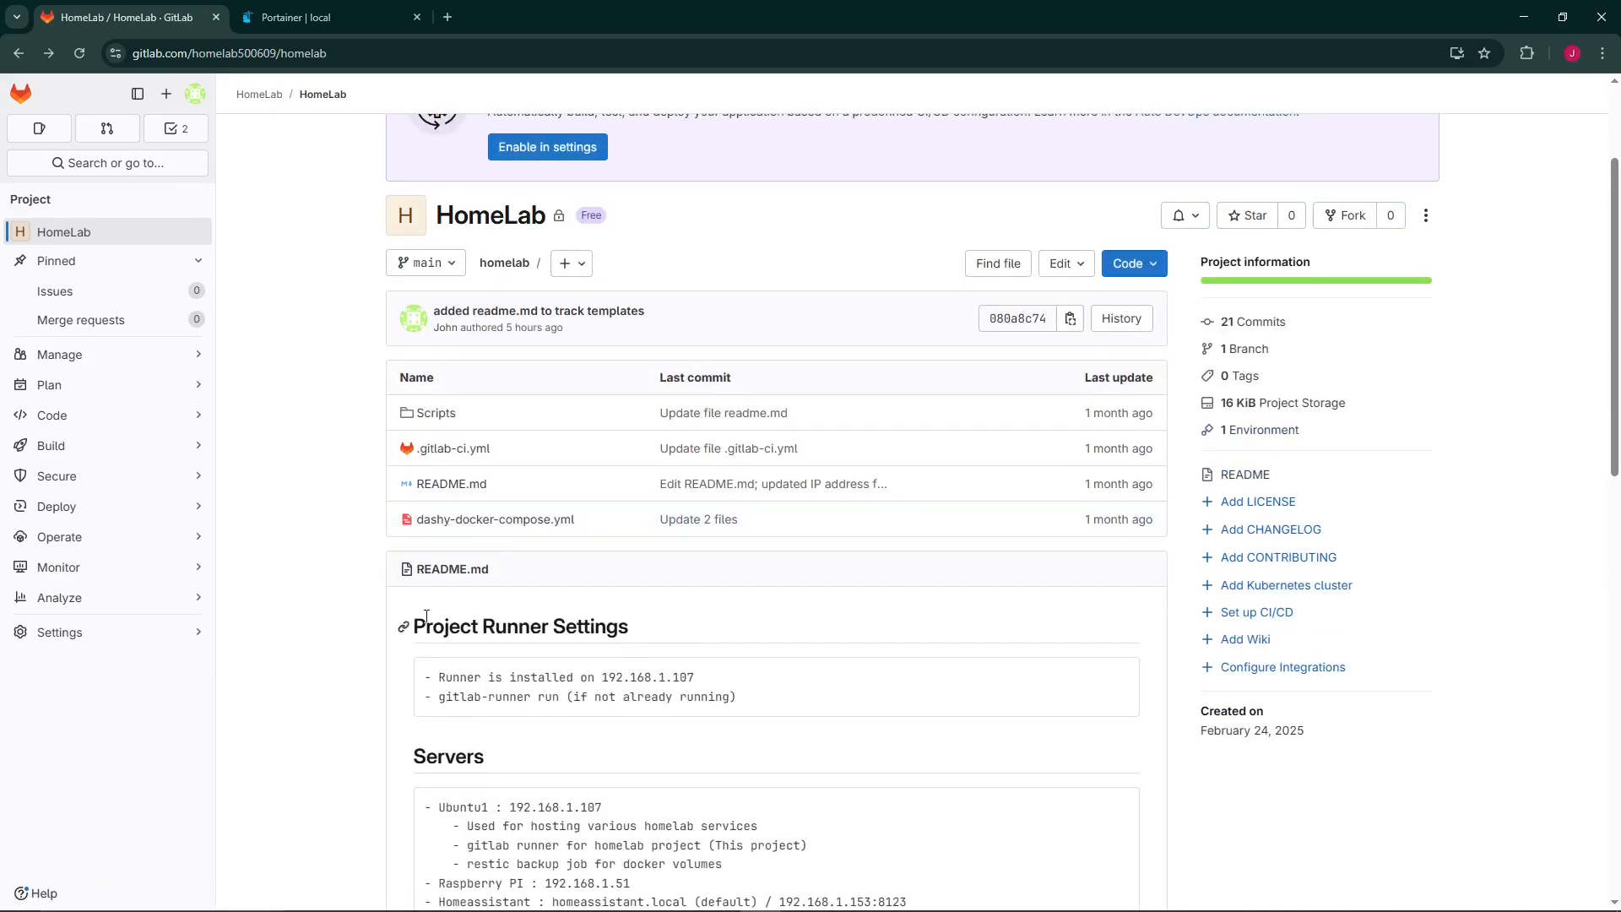
# Examine the Servers section of the project README, highlighting the Ubuntu1 server entry and its address.
pyautogui.scroll(-1, 481, 719)
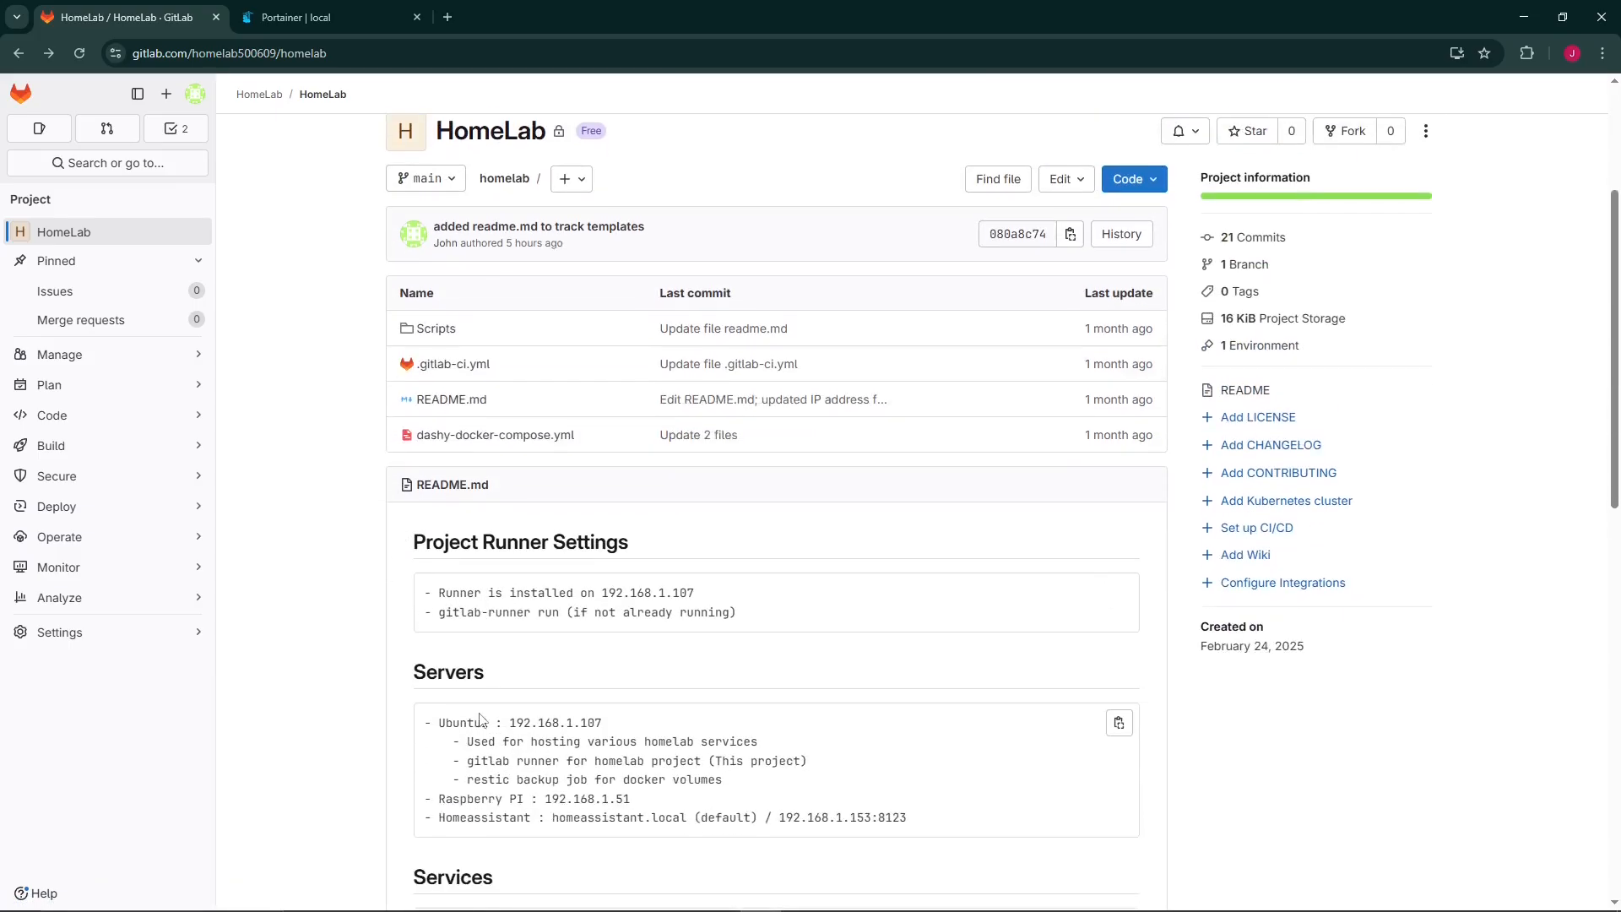
pyautogui.moveTo(521, 720); pyautogui.dragTo(610, 722)
pyautogui.doubleClick(441, 722)
pyautogui.click(573, 790)
pyautogui.scroll(-3, 475, 726)
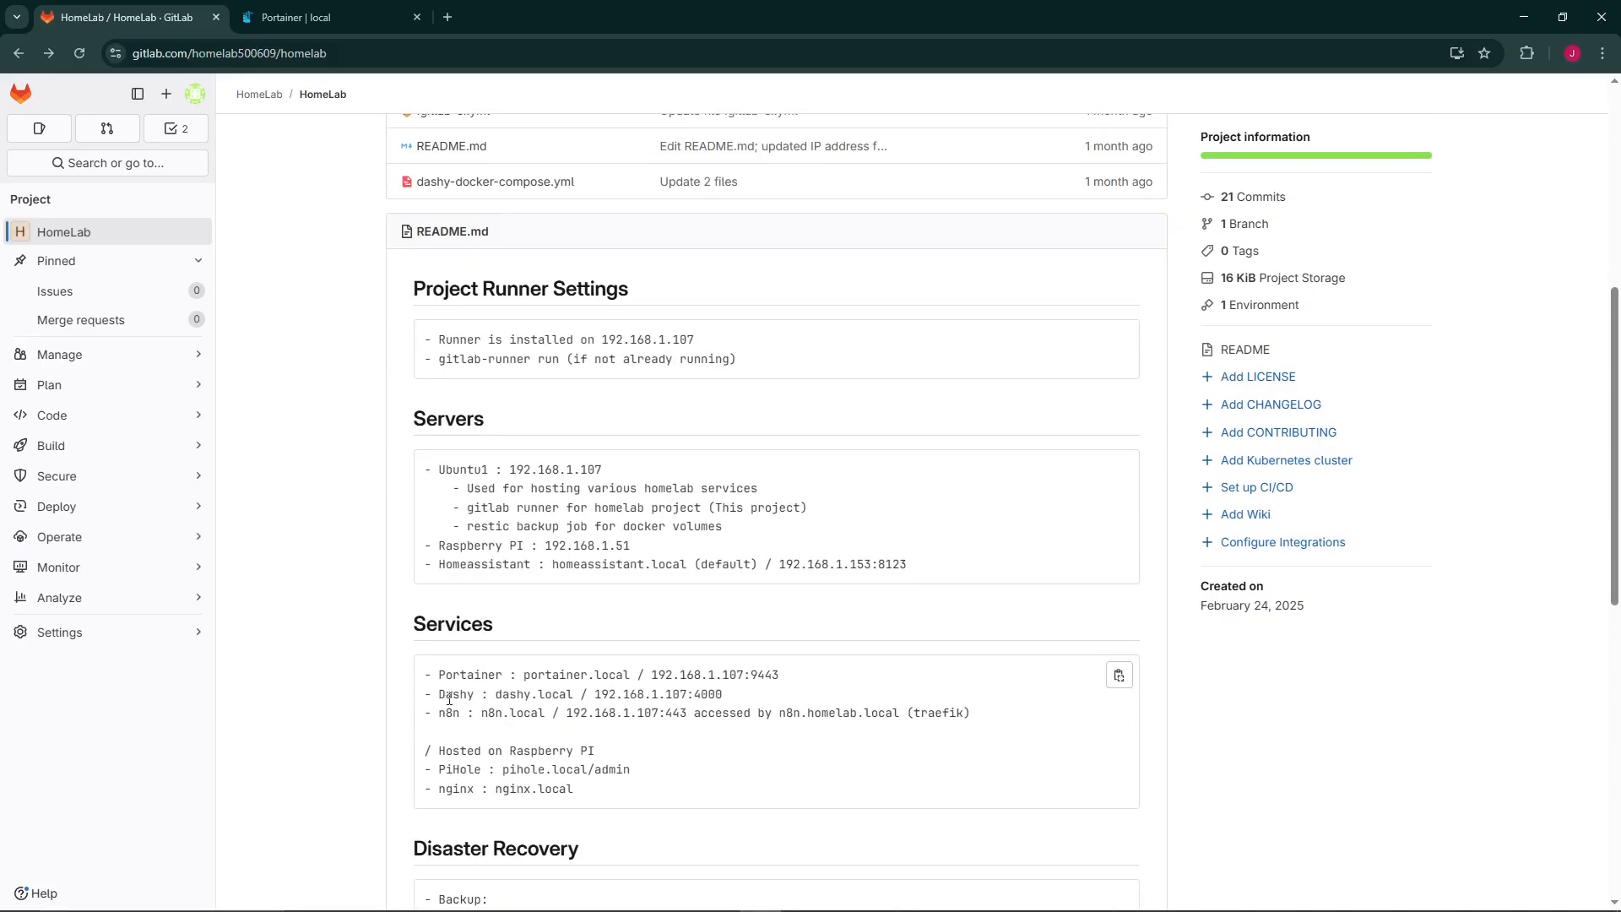
# Examine the n8n entry in the README's Services section, highlighting its IP address and the n8n.homelab.local hostname.
pyautogui.doubleClick(445, 714)
pyautogui.click(483, 812)
pyautogui.doubleClick(441, 711)
pyautogui.click(583, 730)
pyautogui.moveTo(566, 716); pyautogui.dragTo(664, 708)
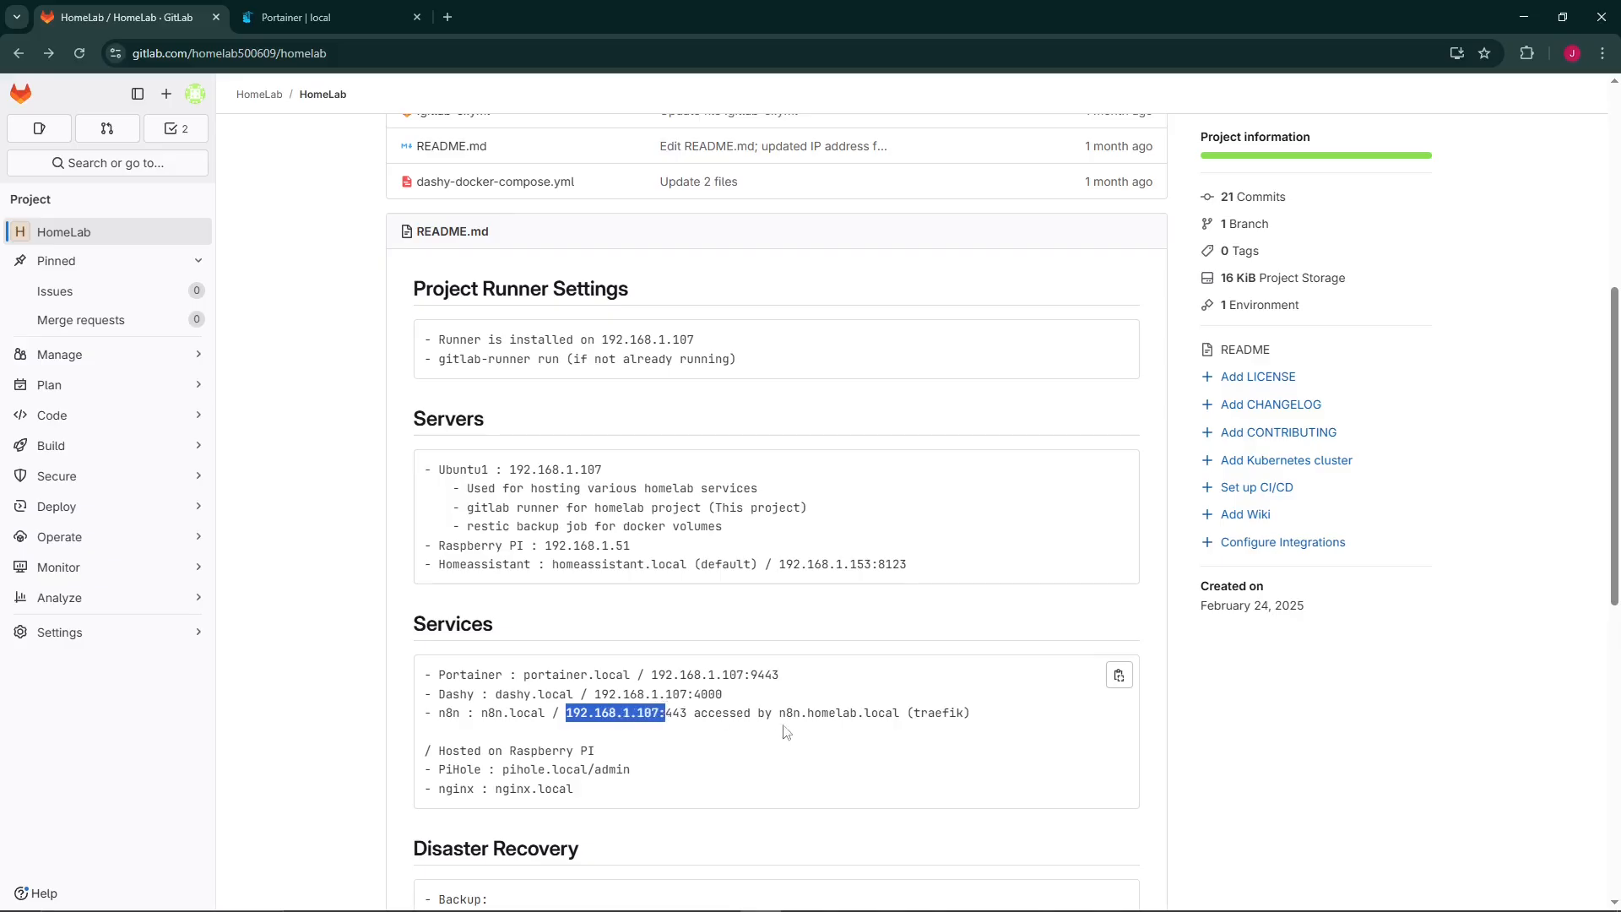
pyautogui.moveTo(781, 712); pyautogui.dragTo(902, 712)
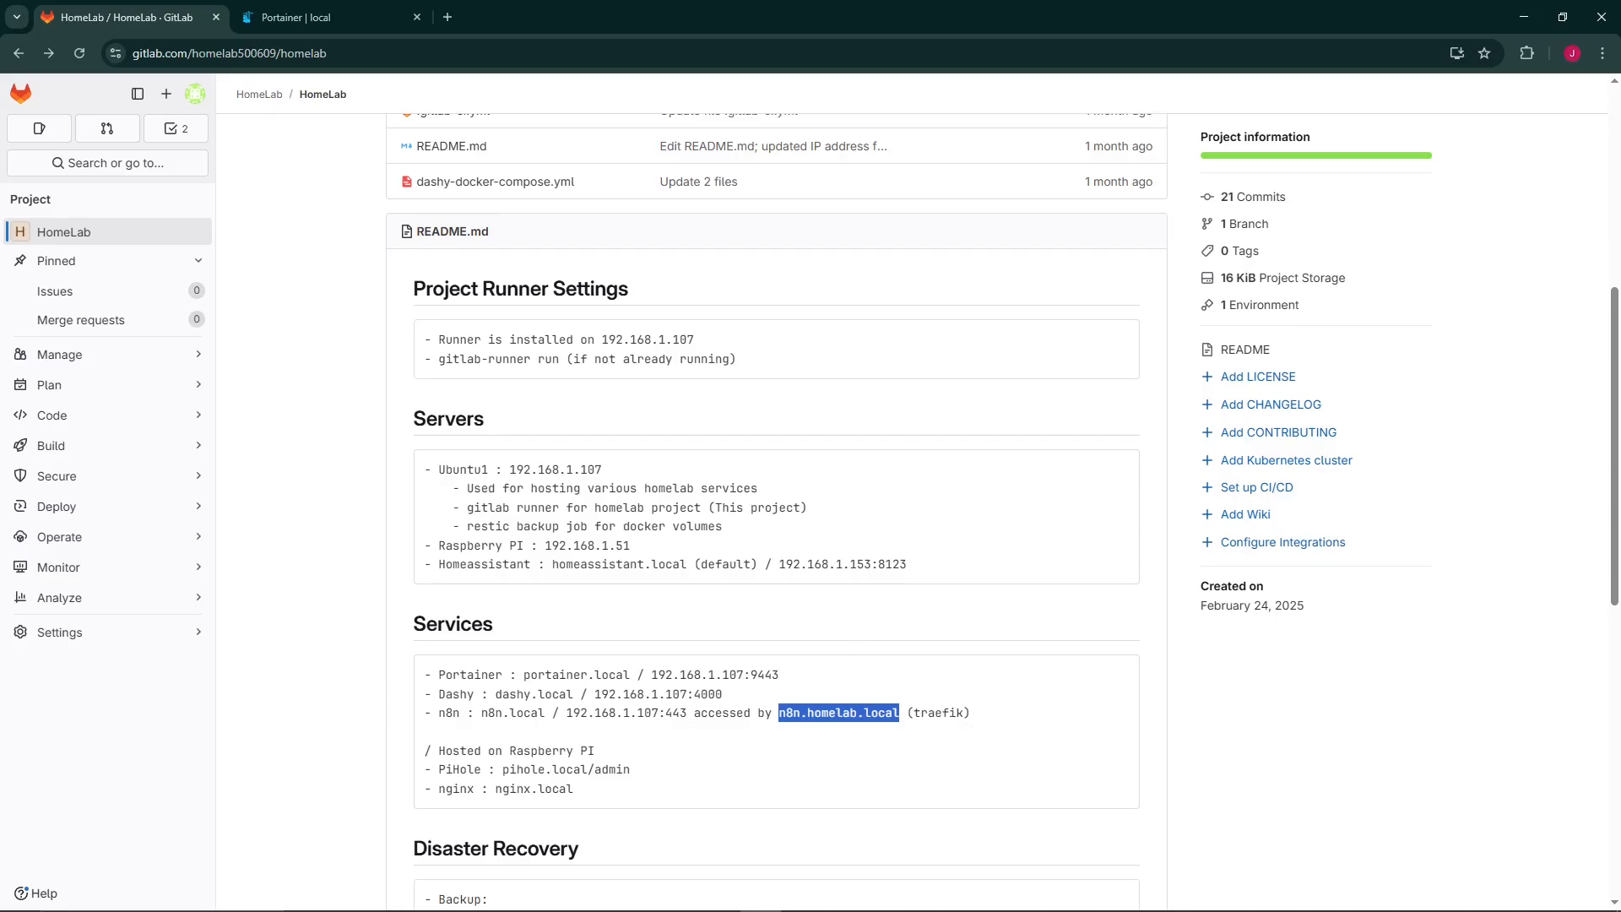
# Switch to the terminal session on ubuntu1, list the files in the n8n directory, and highlight the entries of interest.
pyautogui.hotkey('alt', 'Tab')
pyautogui.write('ls')
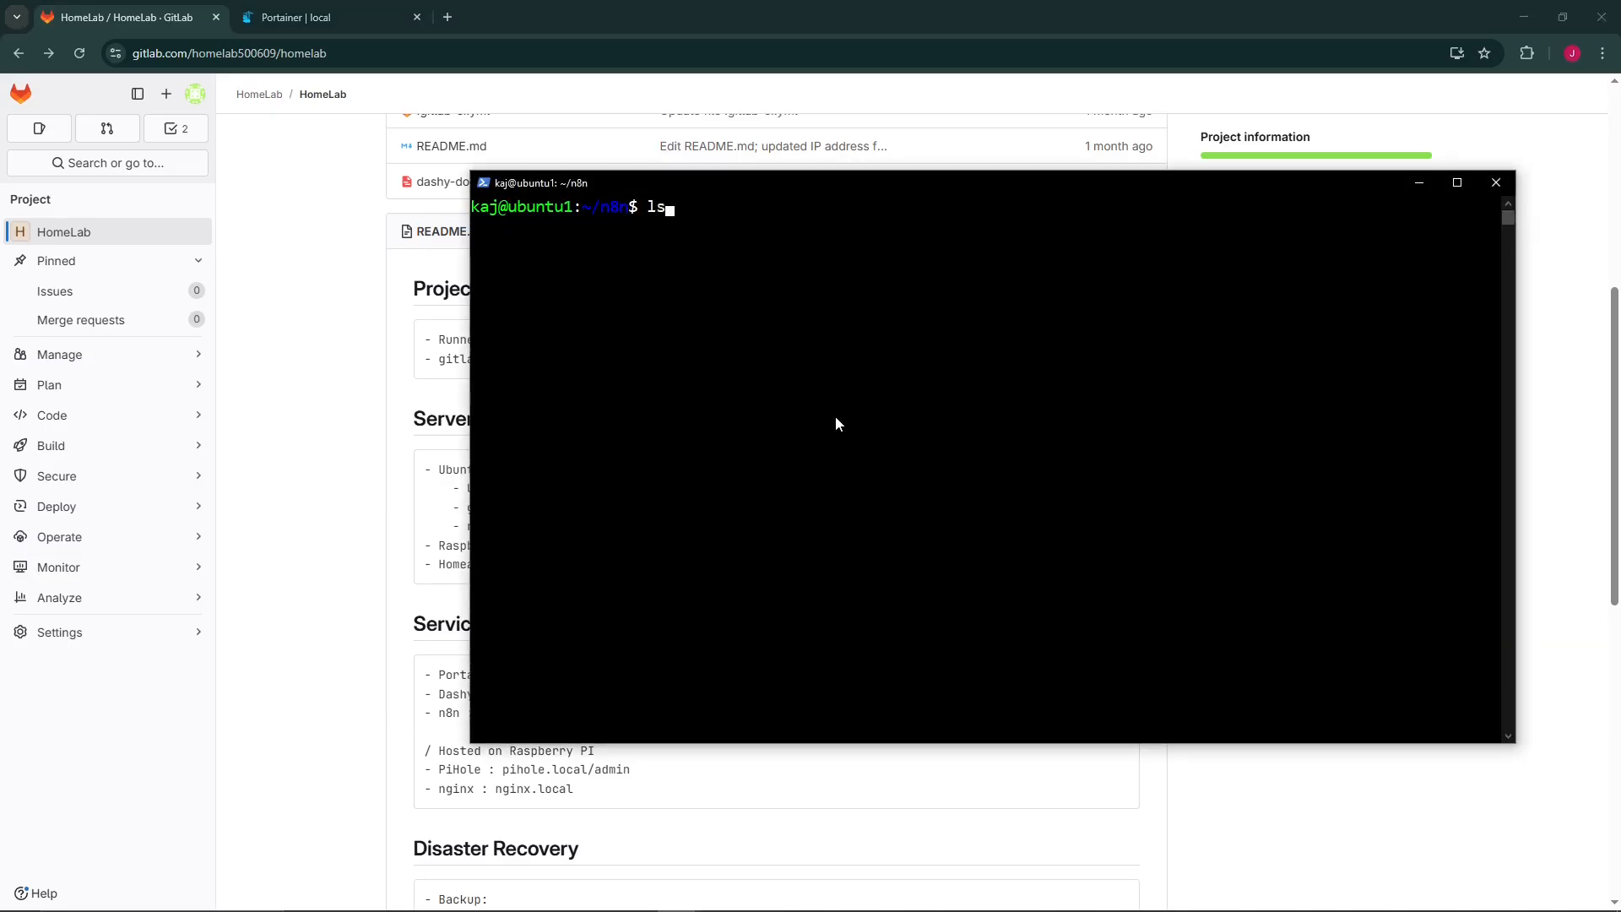
pyautogui.press('Return')
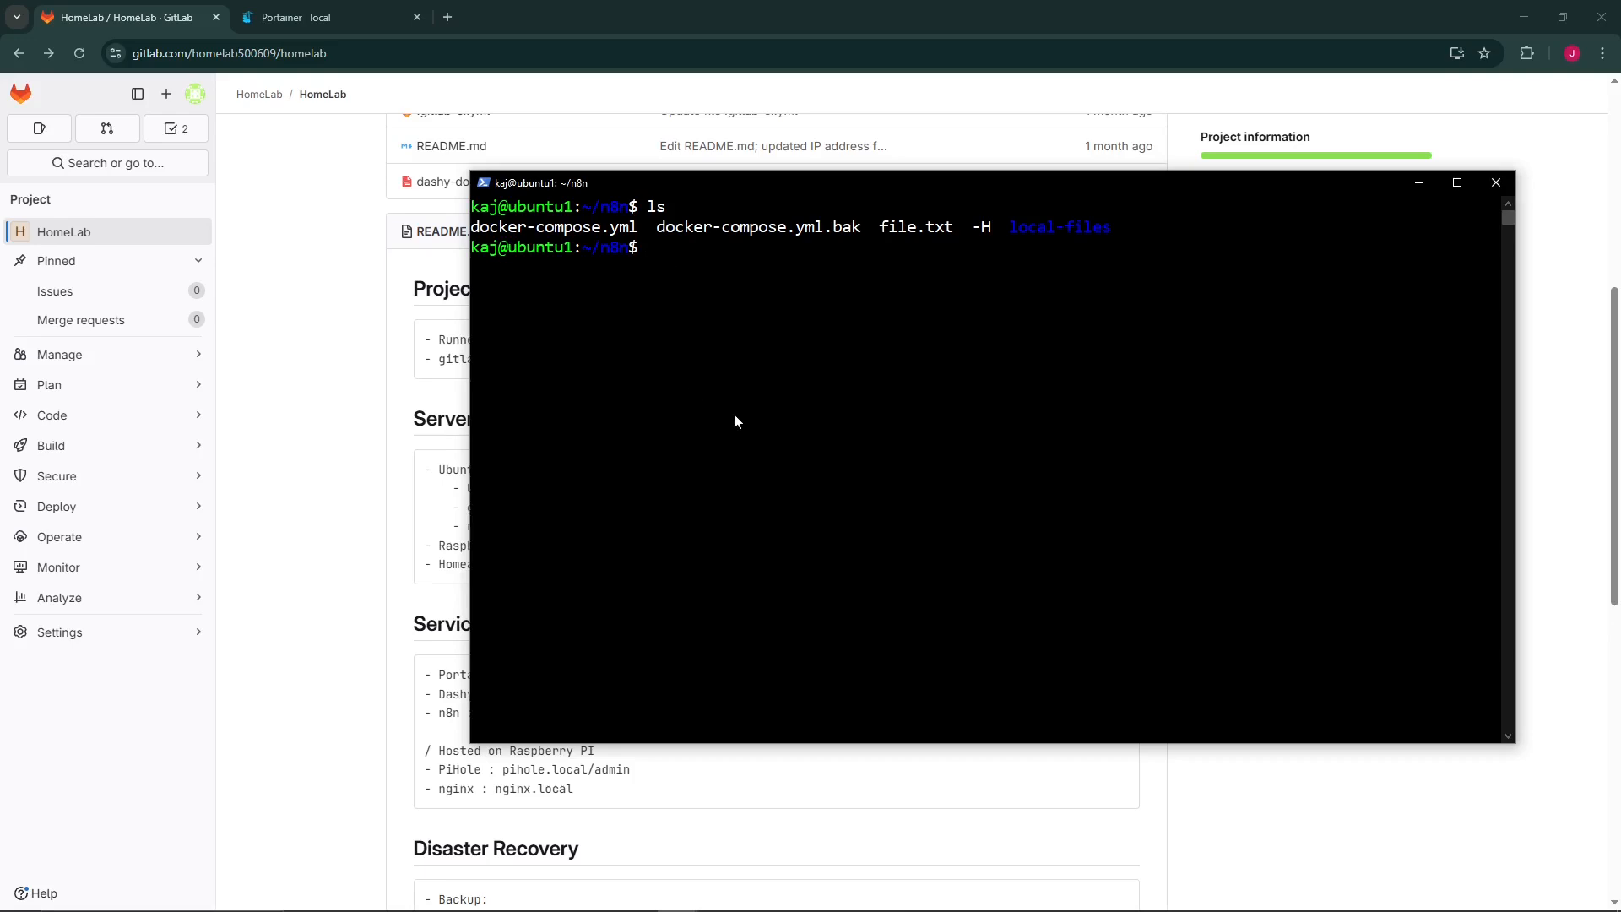
pyautogui.click(743, 387)
pyautogui.moveTo(639, 230); pyautogui.dragTo(824, 244)
pyautogui.click(767, 287)
pyautogui.click(892, 348)
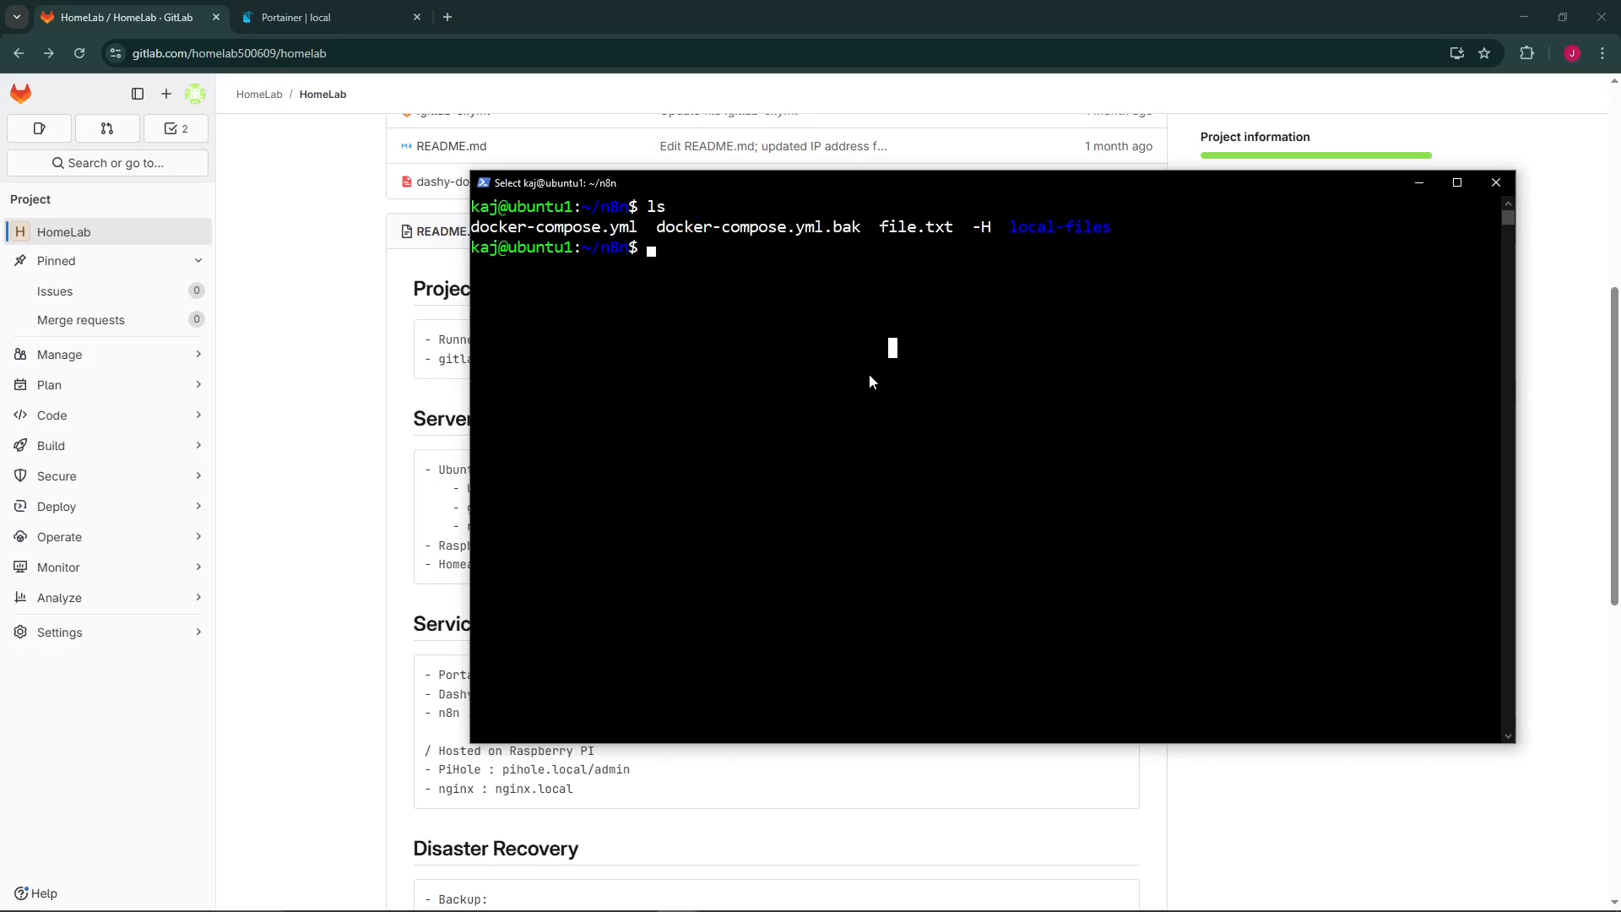
pyautogui.moveTo(1005, 228); pyautogui.dragTo(955, 247)
pyautogui.click(939, 510)
# List the running Docker containers with sudo docker ps, entering the account password for sudo.
pyautogui.write('docker')
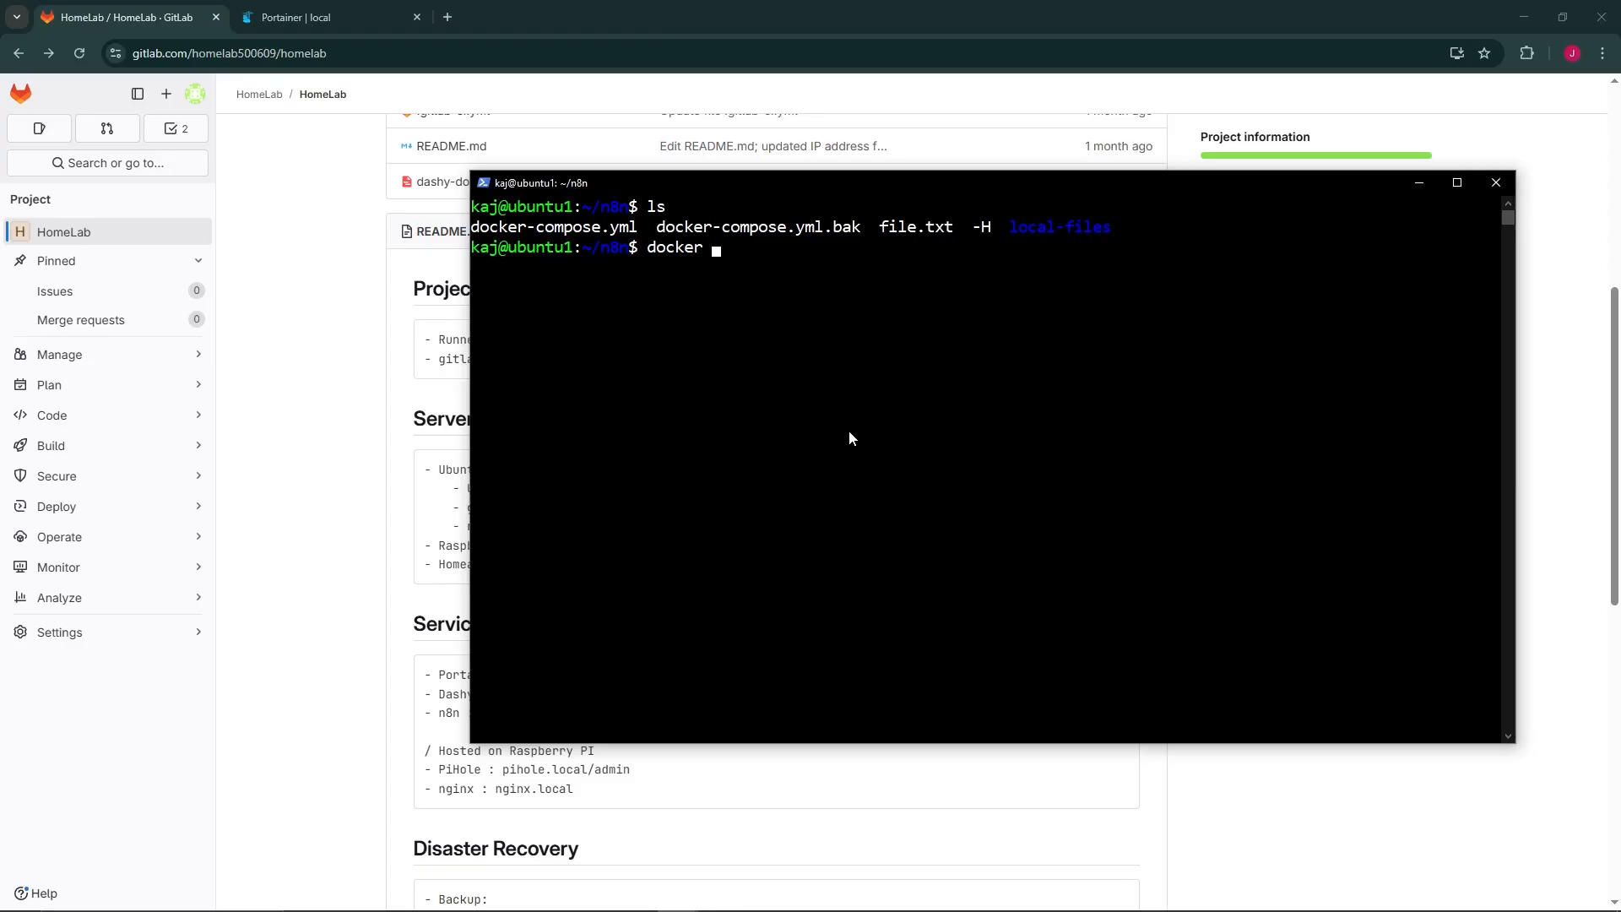
pyautogui.press('Home')
pyautogui.write('sudo')
pyautogui.press('End')
pyautogui.write('ps')
pyautogui.press('Return')
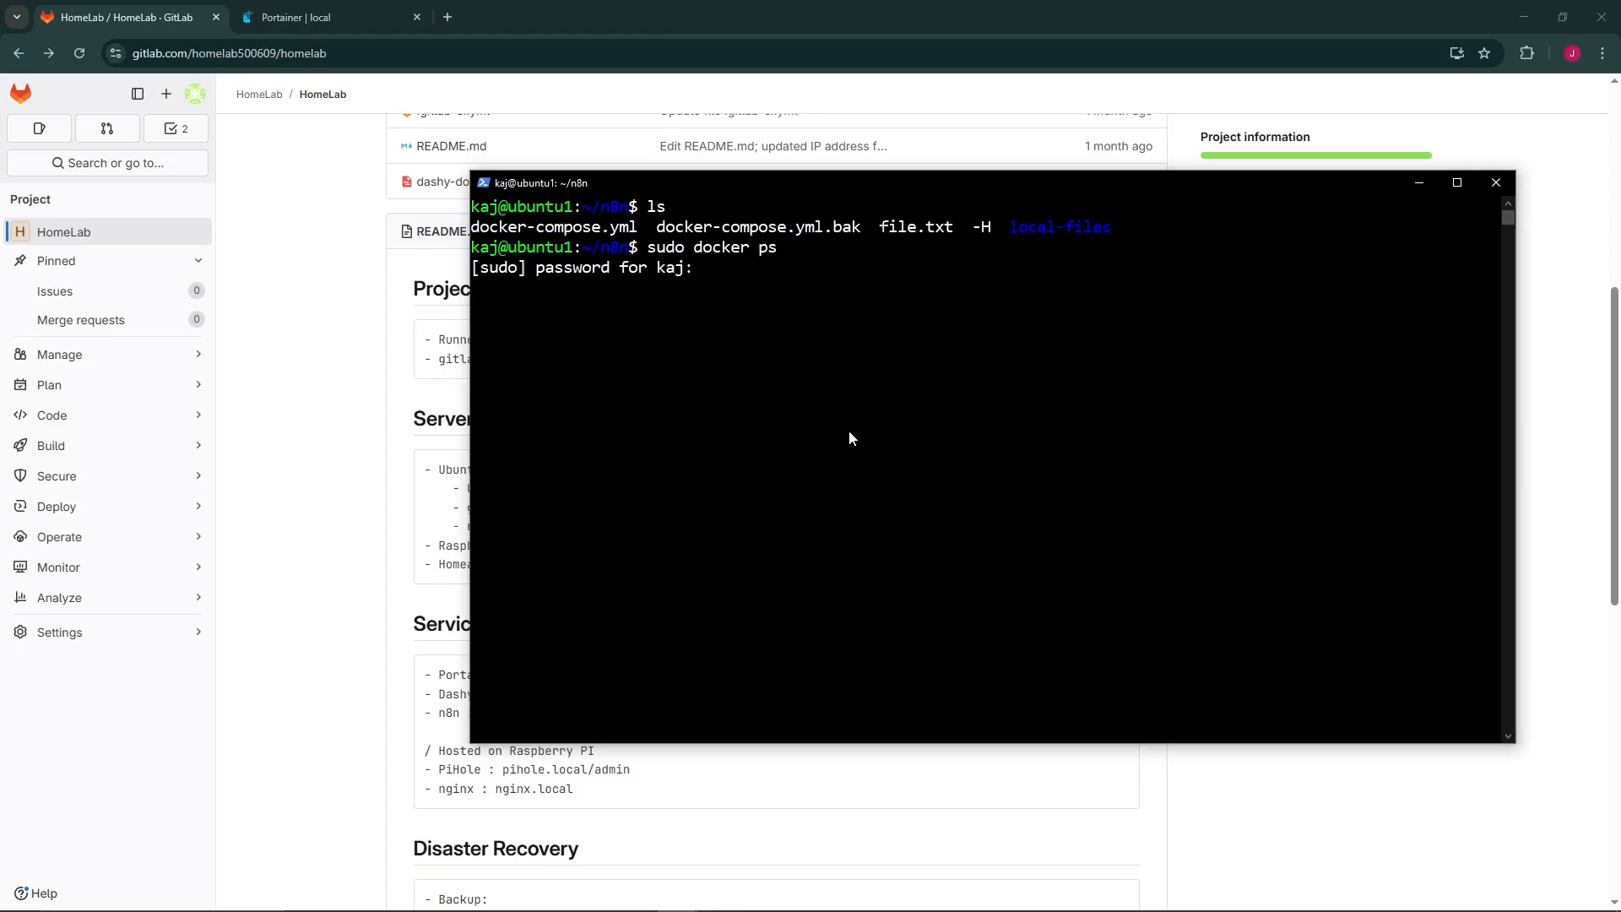
pyautogui.press('Return')
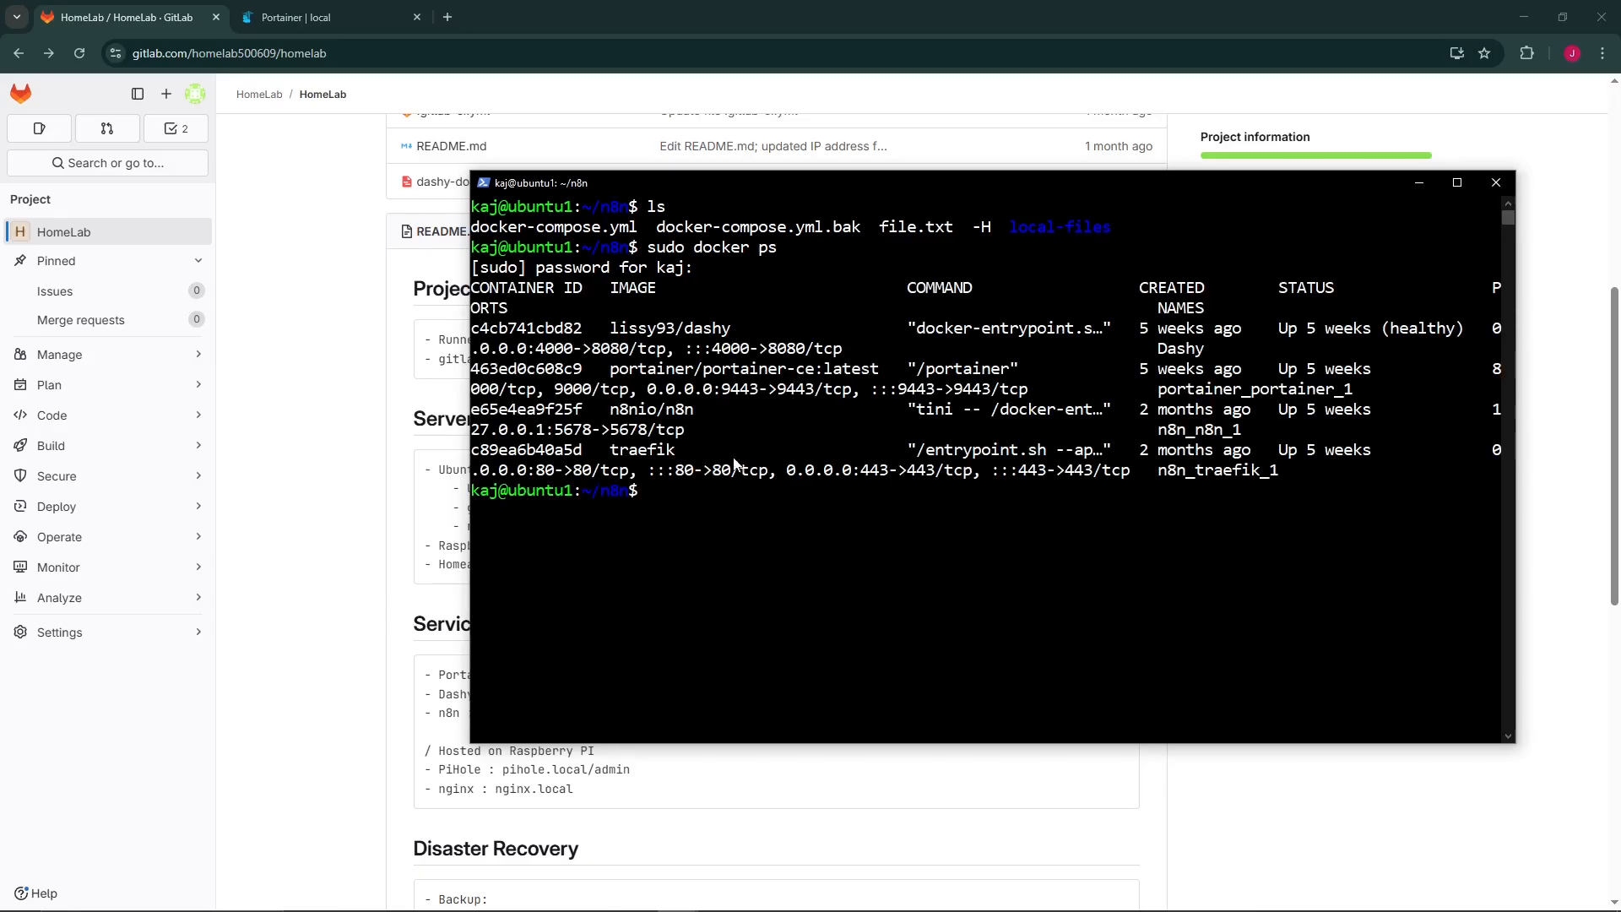
# Examine the images of the running containers, highlighting the dashy, Portainer and n8n entries.
pyautogui.doubleClick(632, 409)
pyautogui.click(633, 410)
pyautogui.doubleClick(617, 327)
pyautogui.rightClick(617, 324)
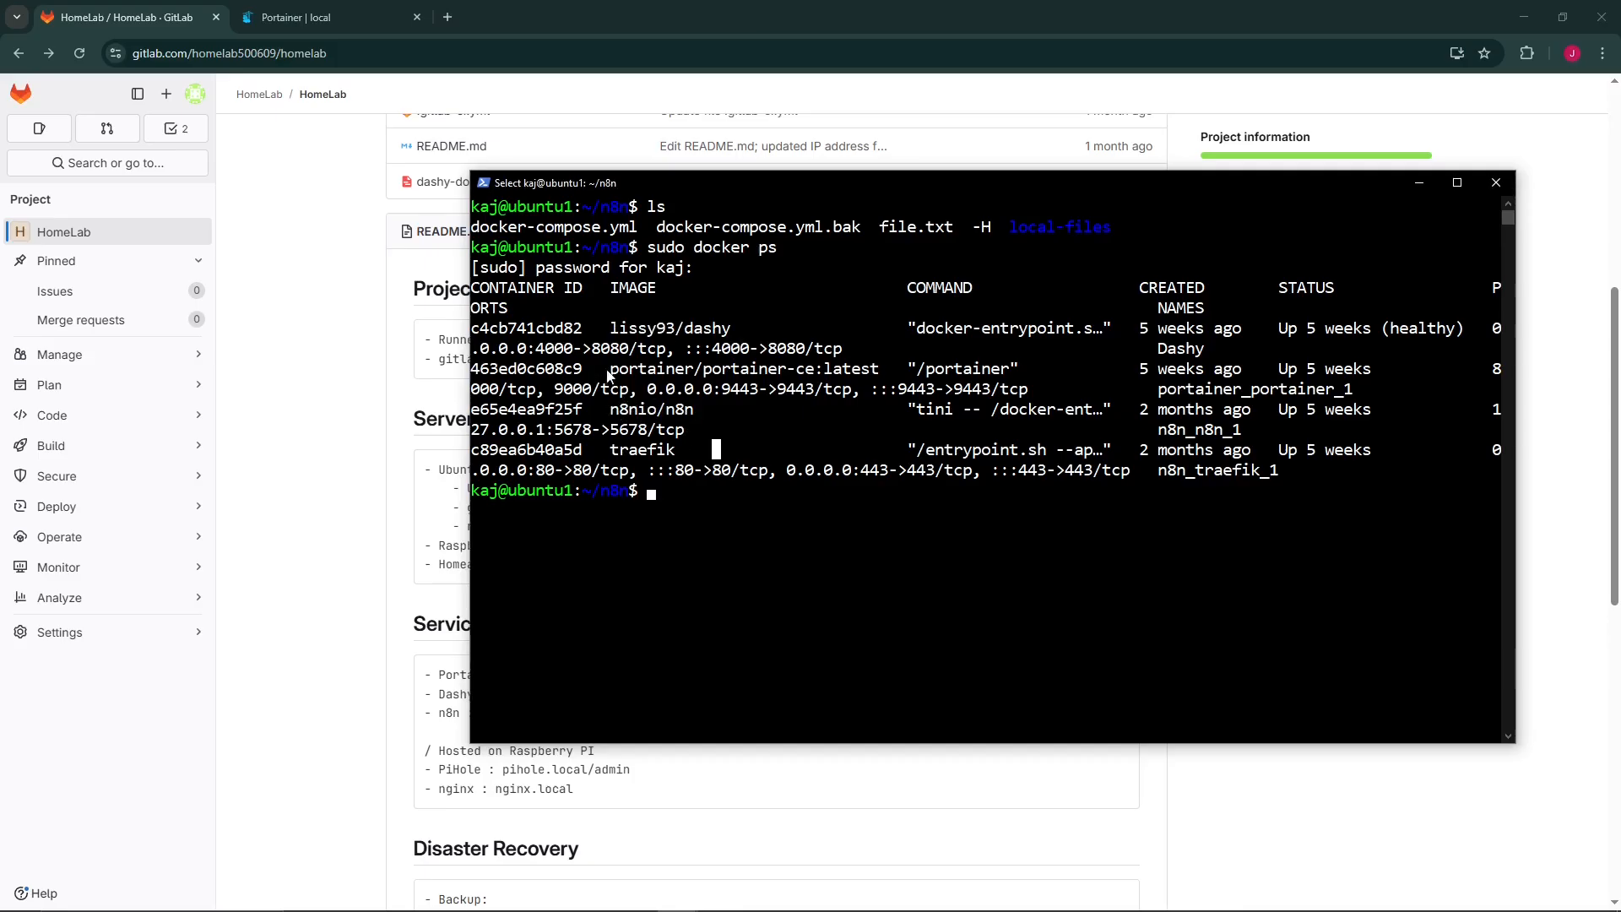
pyautogui.doubleClick(617, 327)
pyautogui.rightClick(736, 483)
pyautogui.moveTo(611, 369); pyautogui.dragTo(765, 374)
pyautogui.rightClick(701, 498)
pyautogui.moveTo(611, 410); pyautogui.dragTo(701, 412)
pyautogui.rightClick(699, 518)
# Print the contents of docker-compose.yml in the terminal with cat and go back to the start of the file.
pyautogui.write('cat')
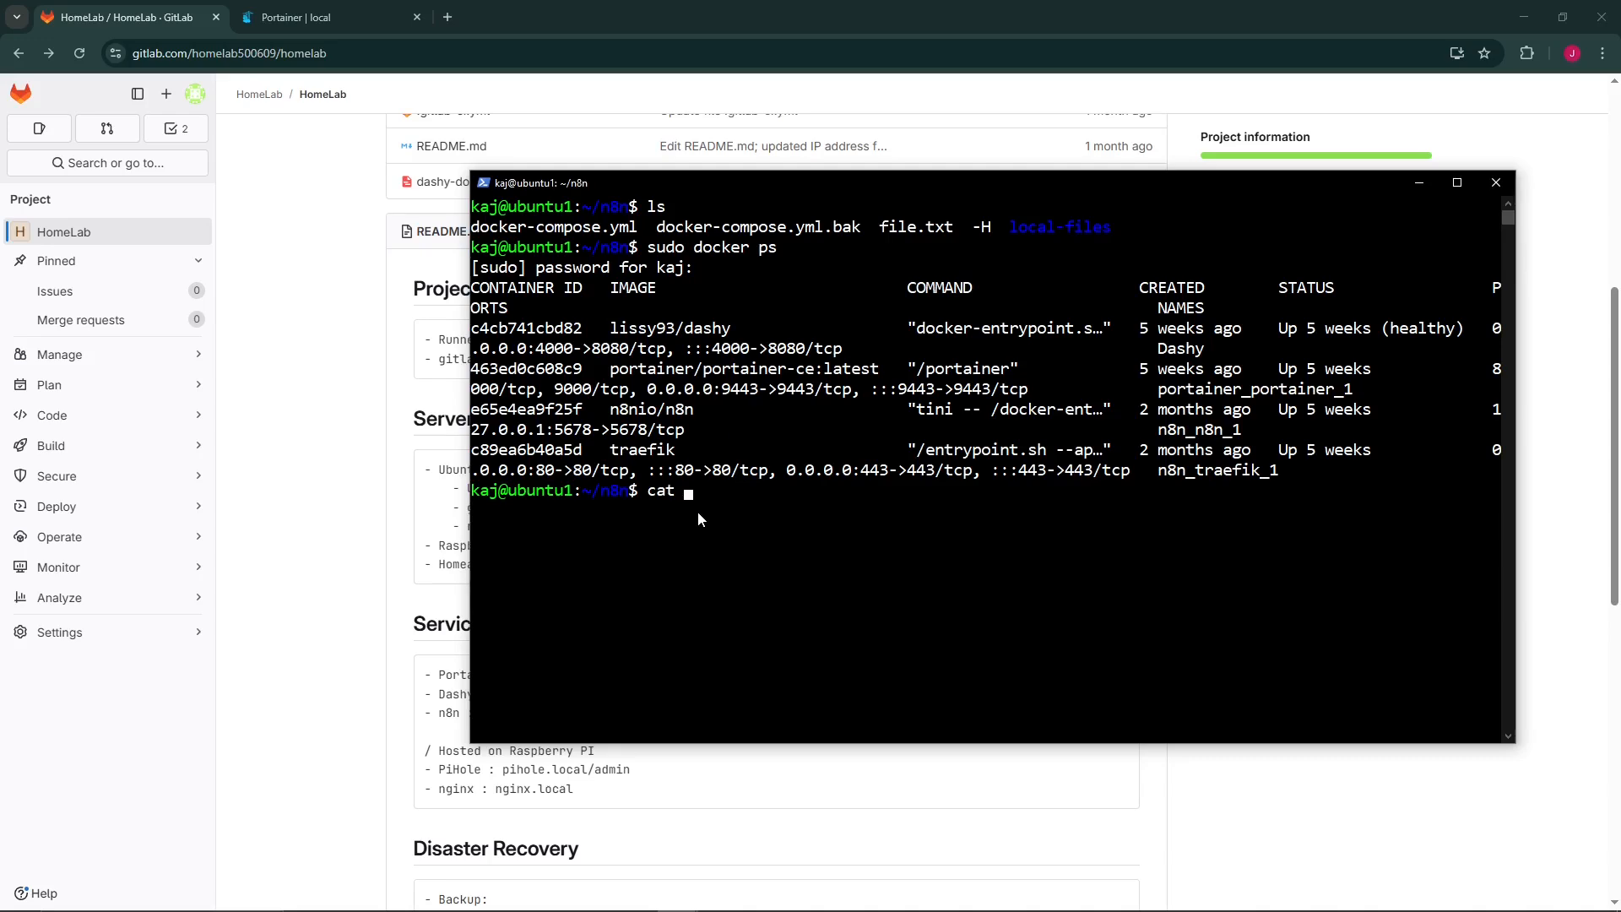
pyautogui.write(' docker-compose.yml')
pyautogui.press('Return')
pyautogui.scroll(15, 699, 518)
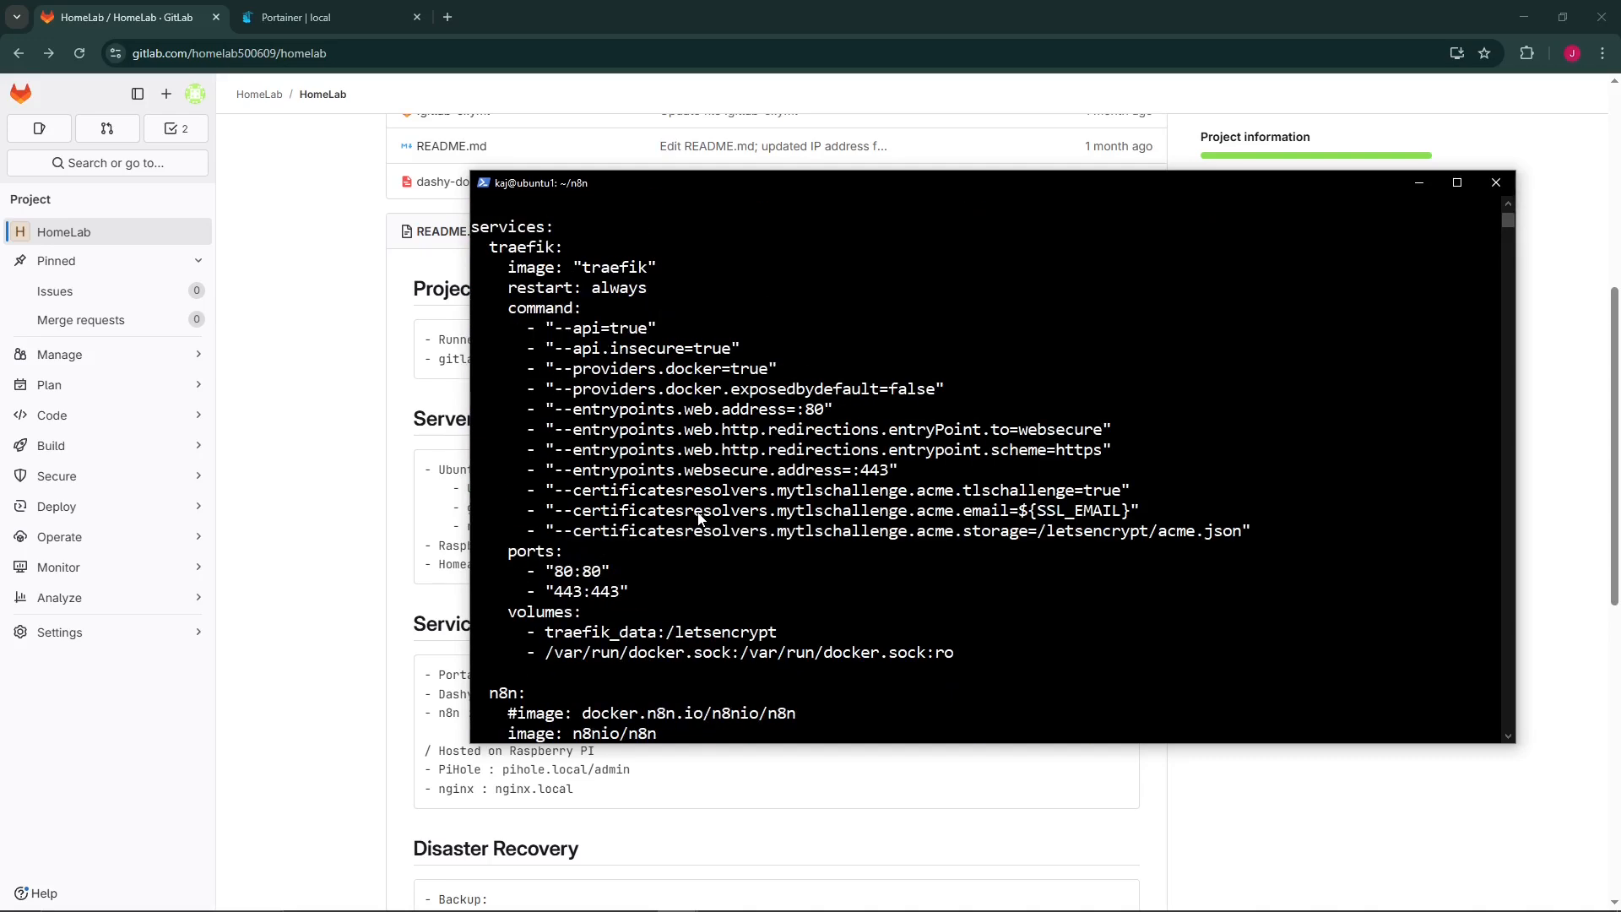
# Examine the traefik service in docker-compose.yml, highlighting its list of command options.
pyautogui.scroll(-1, 691, 520)
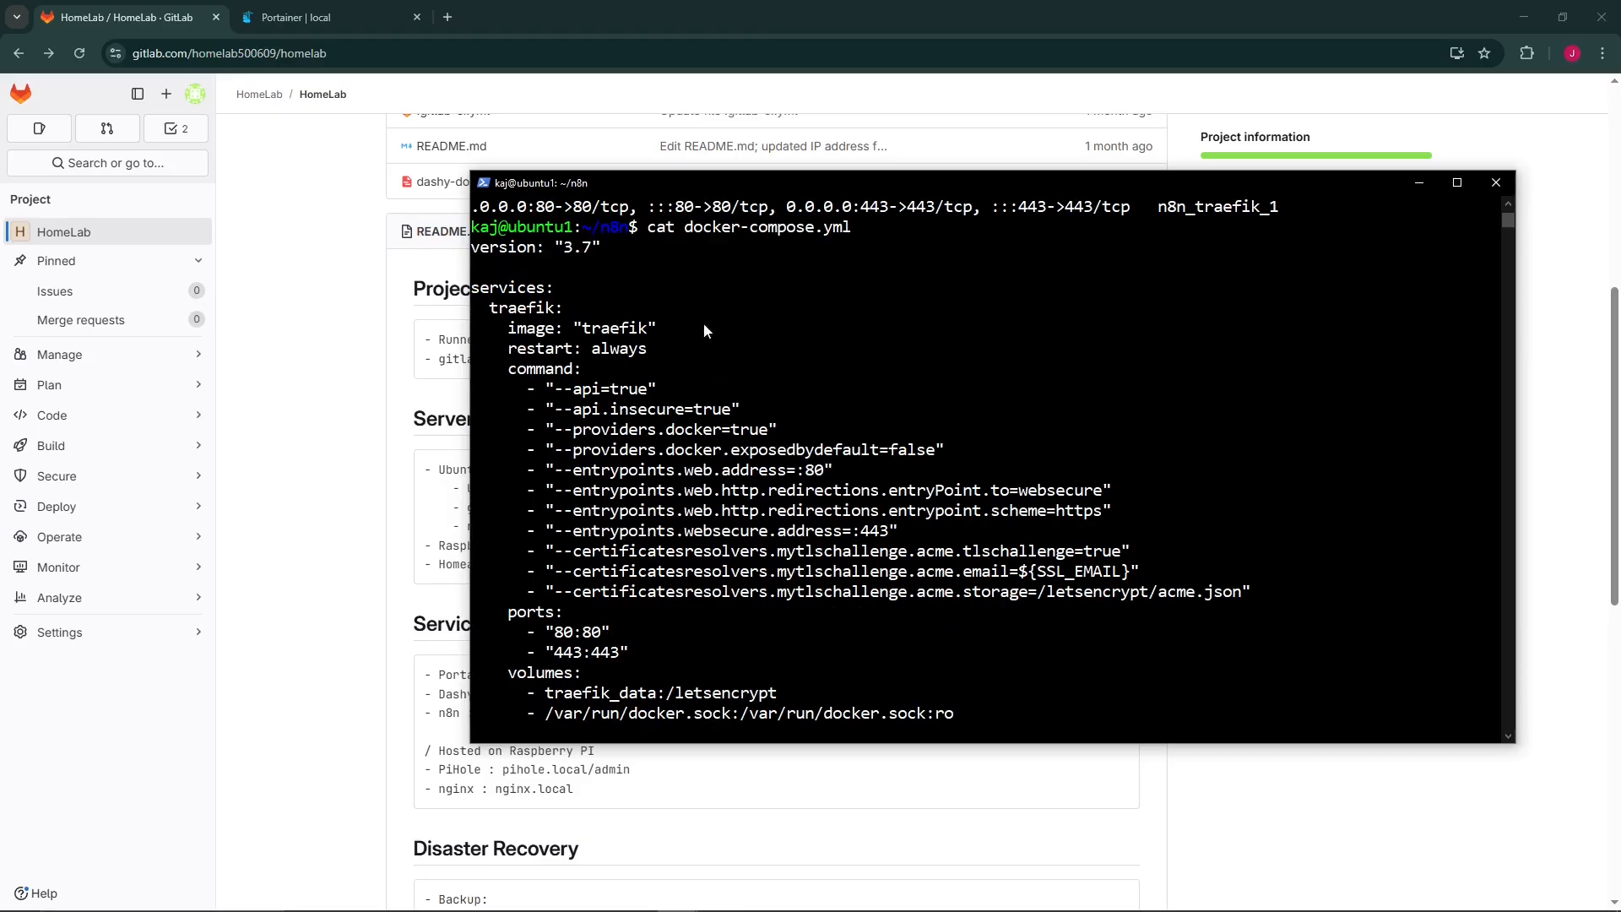
pyautogui.scroll(-1, 667, 425)
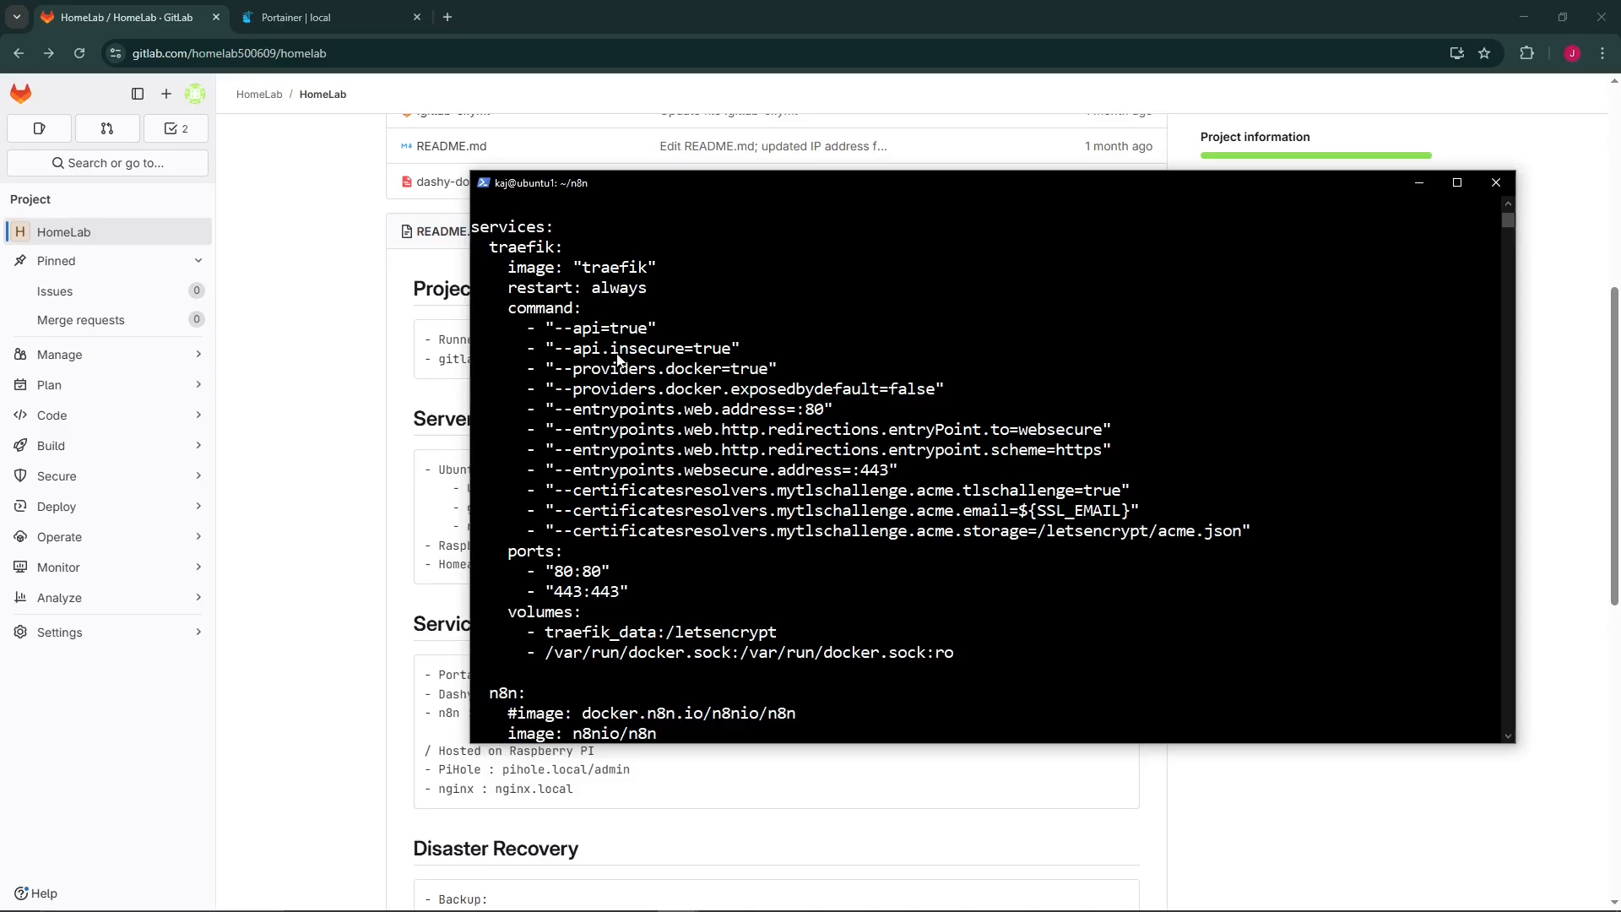
pyautogui.scroll(-3, 615, 358)
pyautogui.scroll(4, 617, 424)
pyautogui.scroll(3, 617, 425)
pyautogui.scroll(-5, 633, 456)
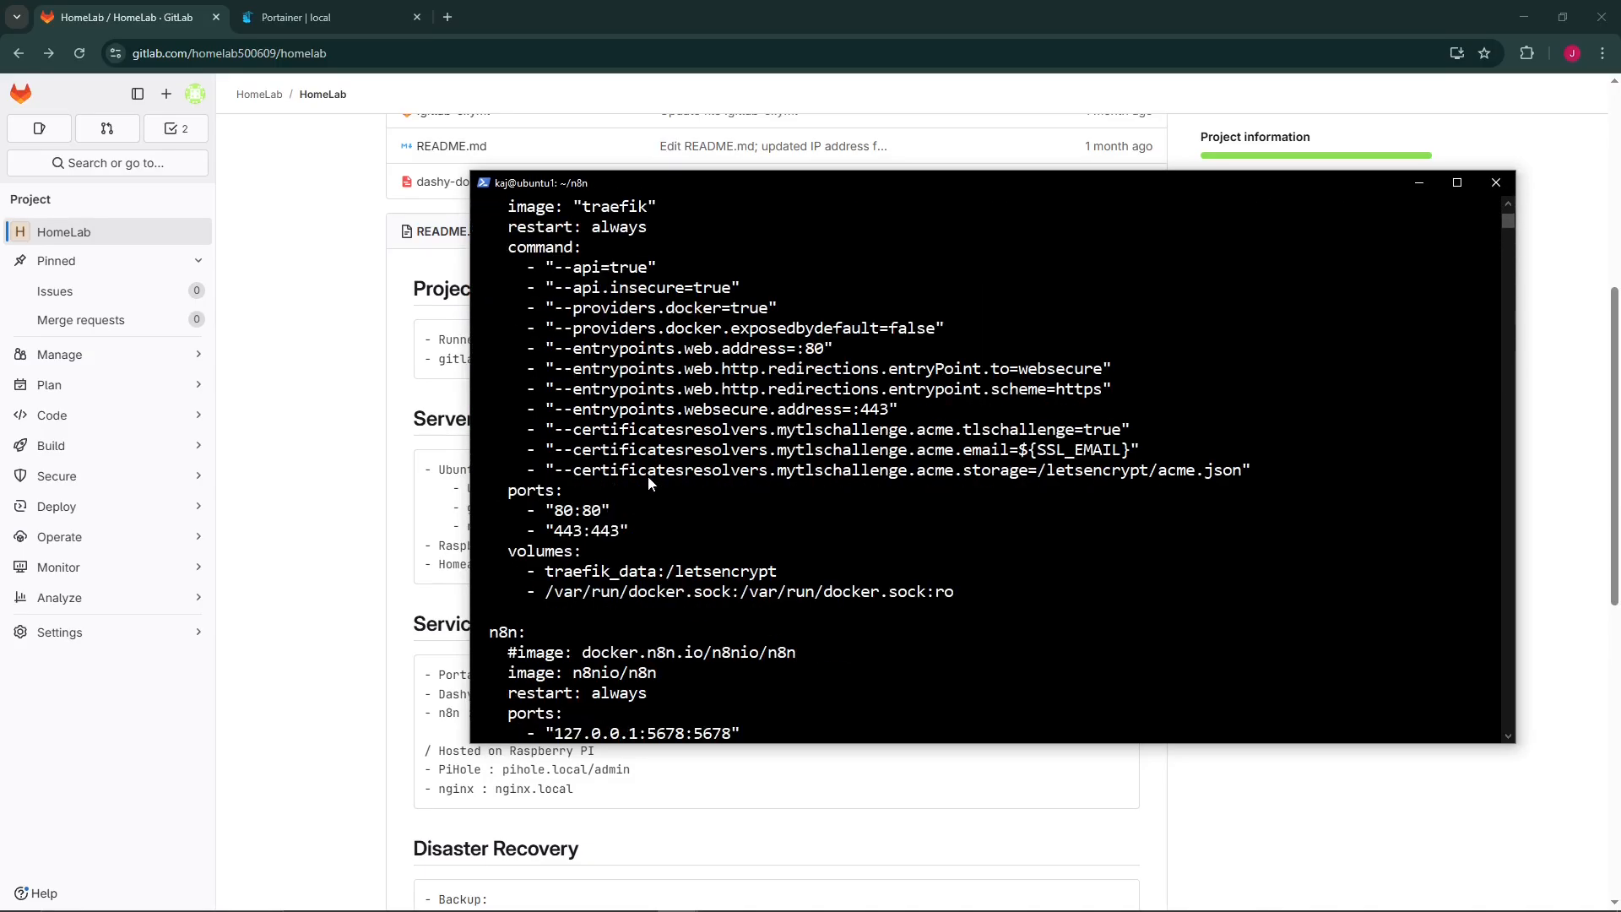
pyautogui.scroll(-1, 537, 317)
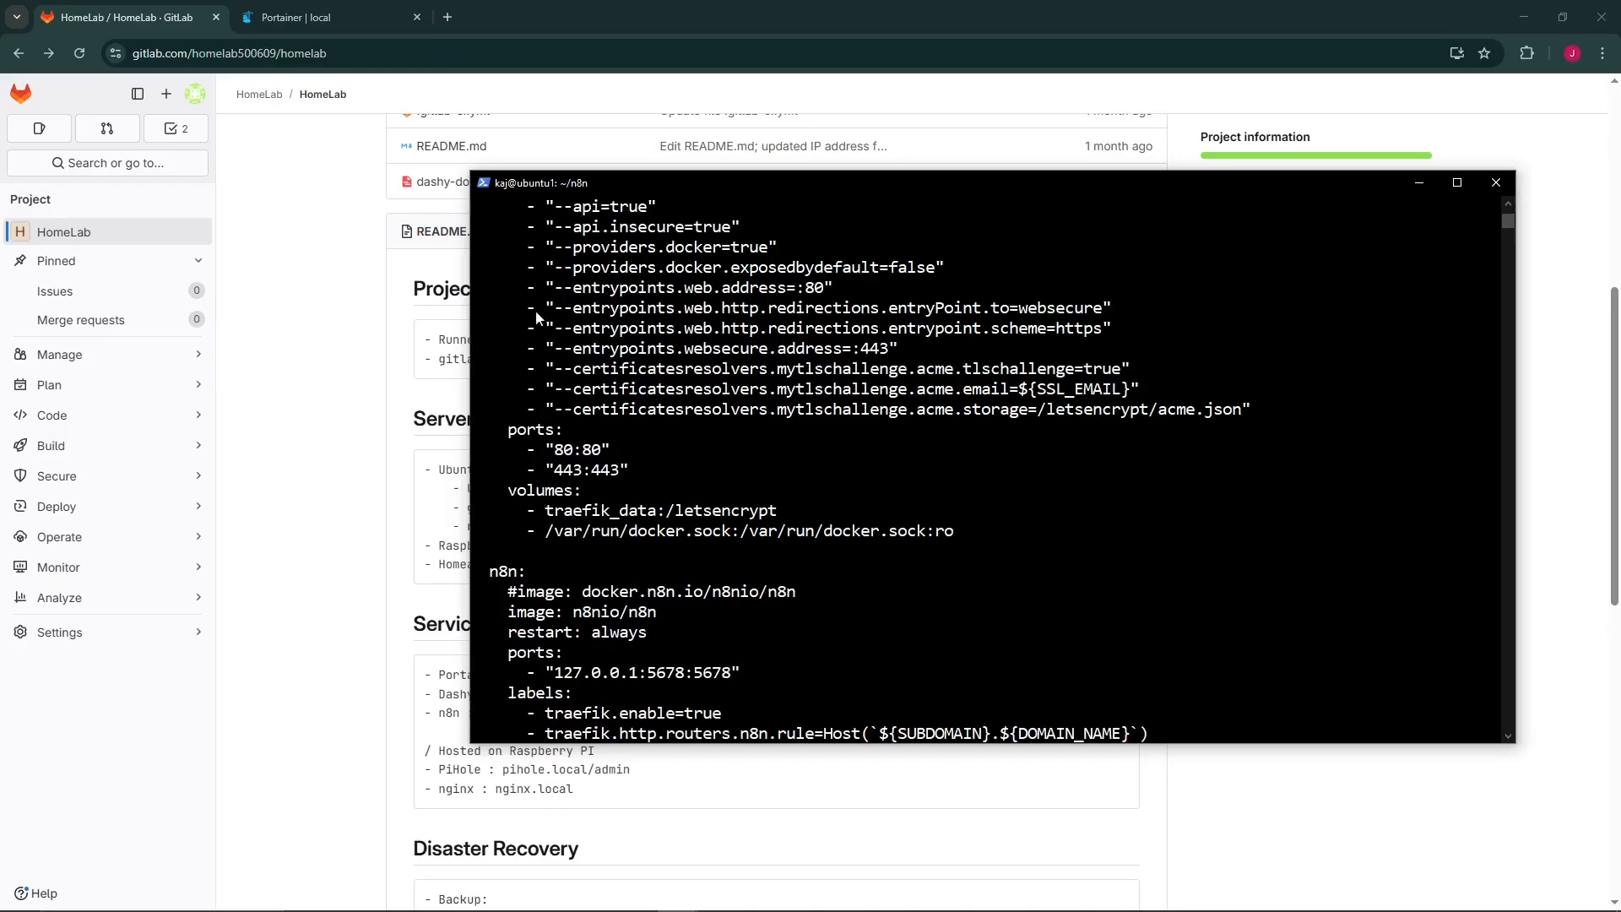
pyautogui.scroll(2, 537, 318)
pyautogui.moveTo(544, 325); pyautogui.dragTo(808, 448)
pyautogui.click(732, 553)
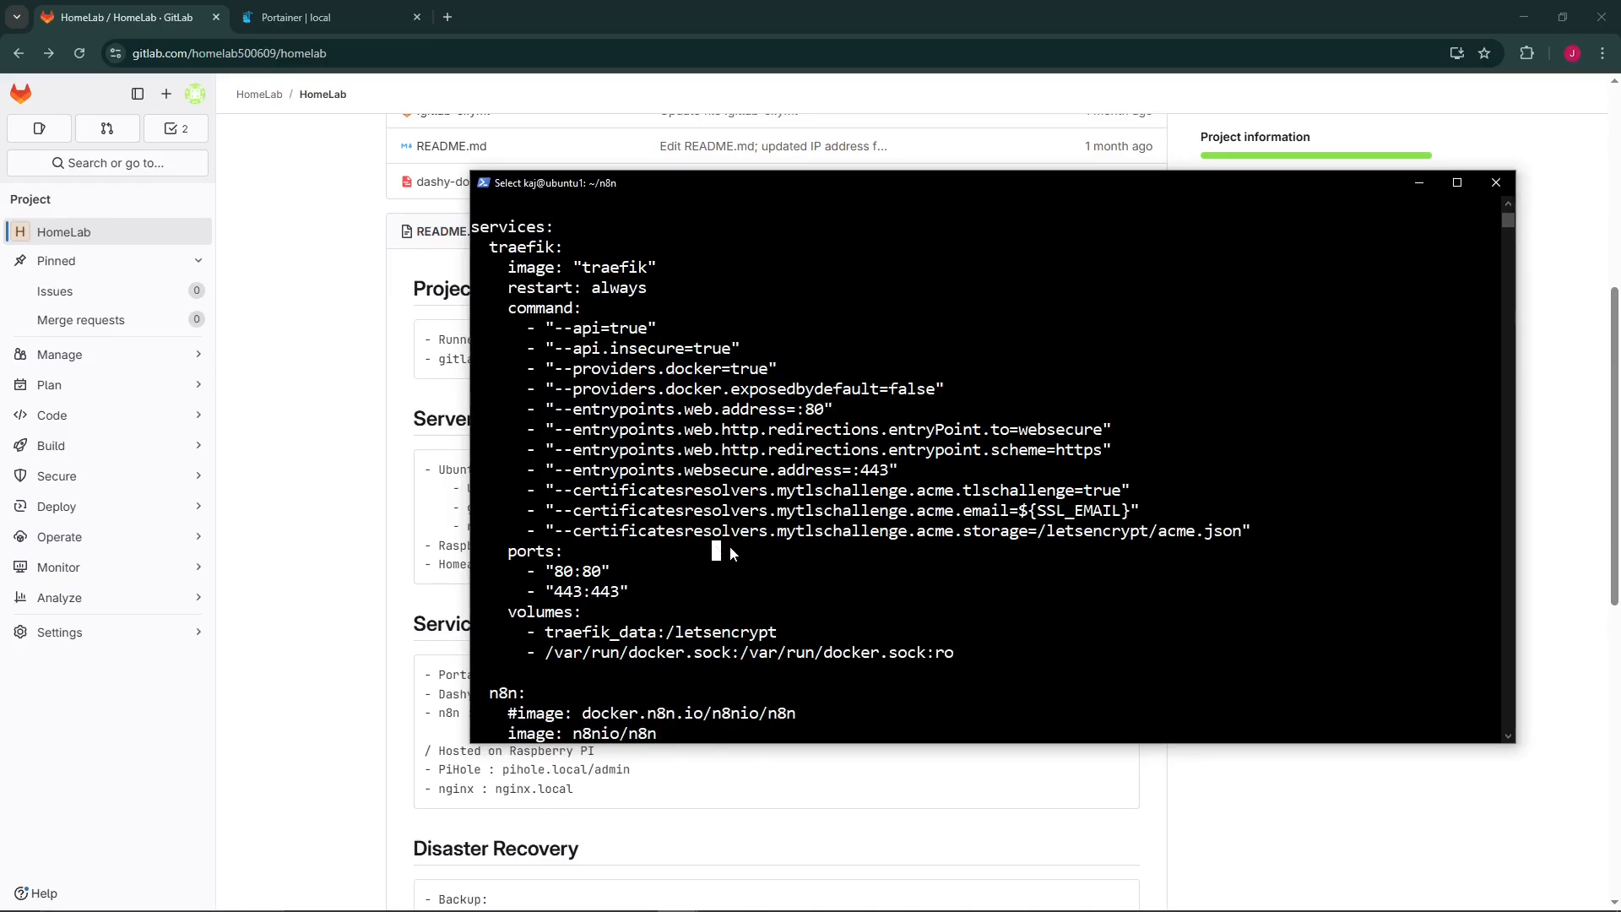
# Examine the traefik service's port mappings and volume mounts by highlighting them in the compose output.
pyautogui.scroll(-1, 667, 557)
pyautogui.moveTo(512, 490); pyautogui.dragTo(610, 512)
pyautogui.click(614, 571)
pyautogui.scroll(-2, 601, 564)
pyautogui.moveTo(534, 455); pyautogui.dragTo(709, 494)
pyautogui.click(735, 598)
pyautogui.scroll(-1, 626, 555)
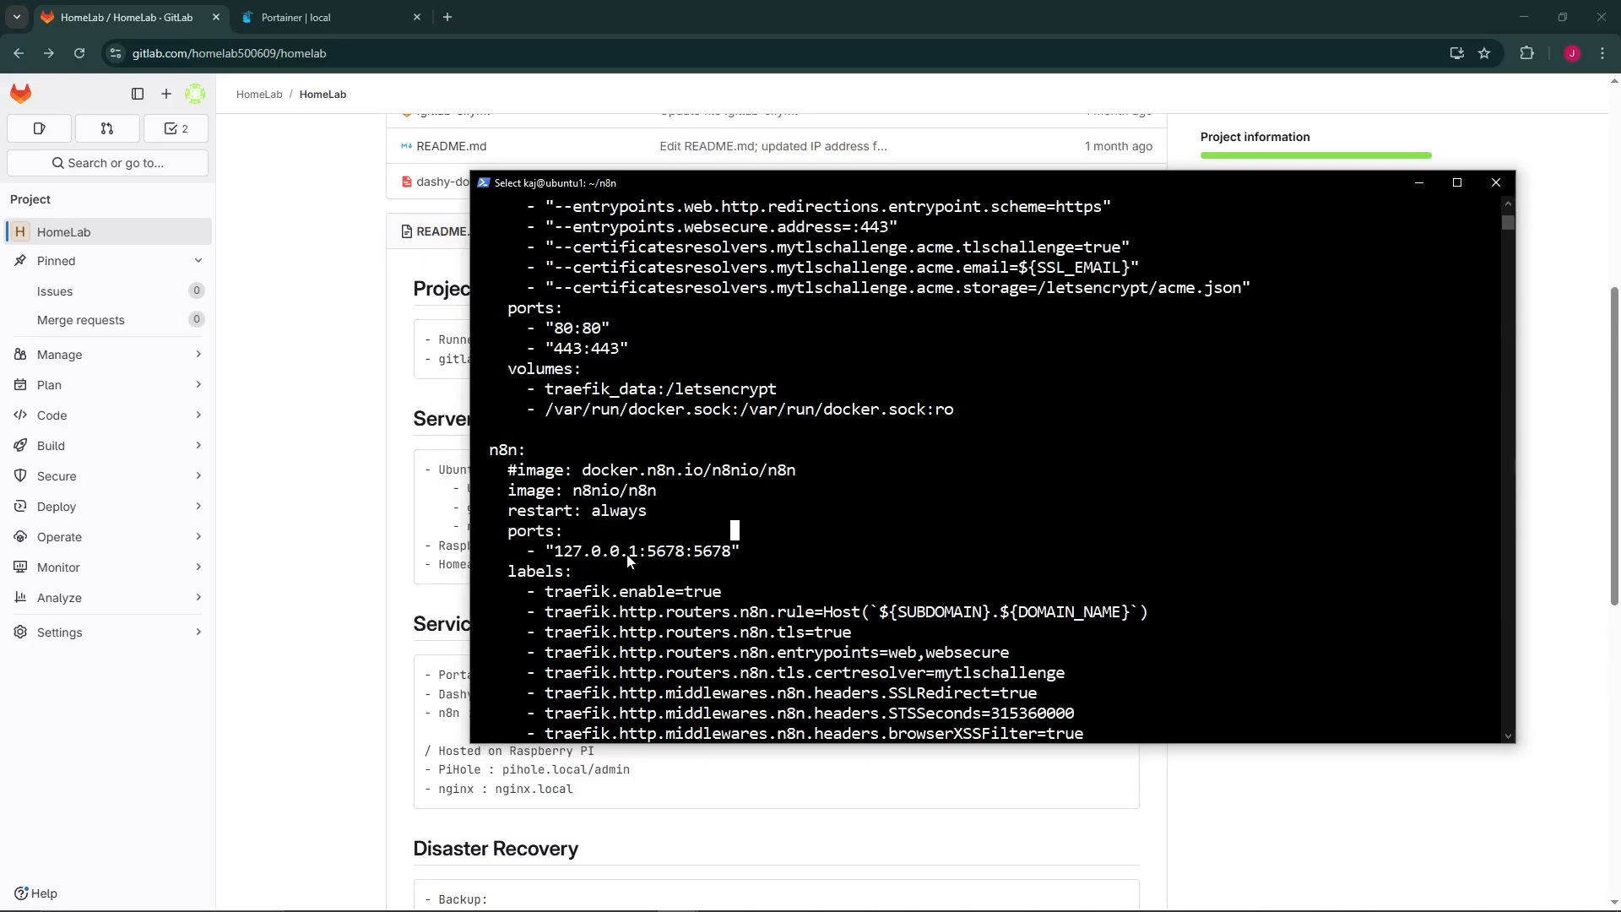
# Compare the n8n service's active image line with the commented-out image line above it.
pyautogui.scroll(-1, 567, 500)
pyautogui.doubleClick(585, 433)
pyautogui.click(632, 506)
pyautogui.moveTo(579, 410); pyautogui.dragTo(626, 411)
pyautogui.click(558, 410)
pyautogui.moveTo(511, 409); pyautogui.dragTo(625, 411)
pyautogui.click(696, 411)
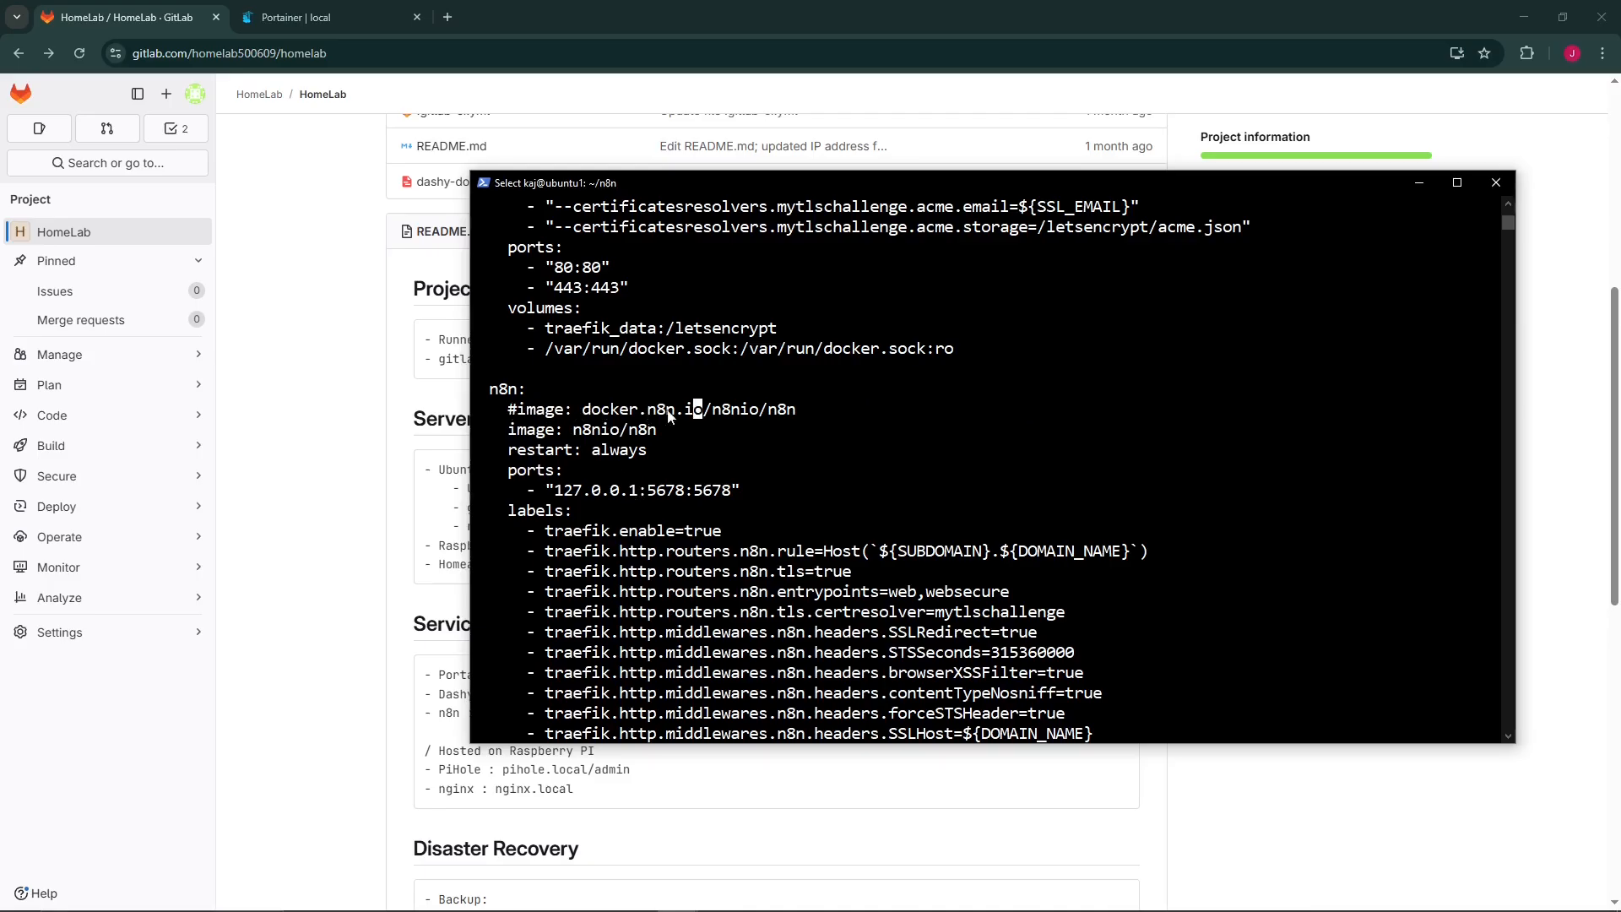
pyautogui.doubleClick(582, 428)
pyautogui.click(614, 492)
pyautogui.scroll(-1, 576, 562)
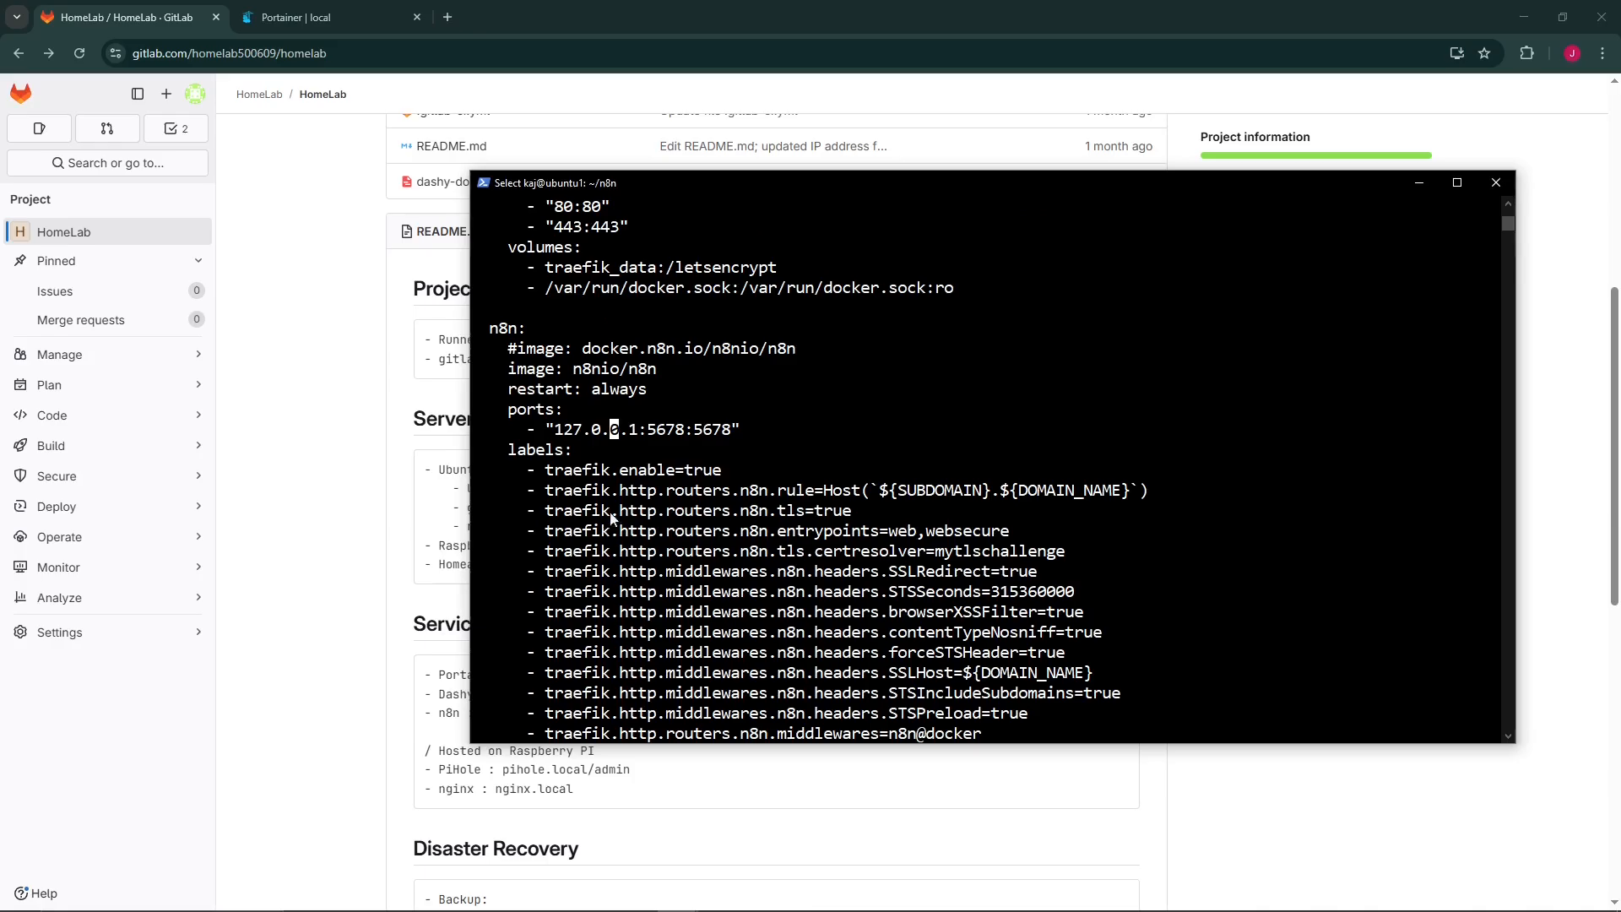
# Review the n8n labels and environment settings, recheck the traefik image, and highlight the external volume definitions closing the compose file.
pyautogui.scroll(-5, 646, 456)
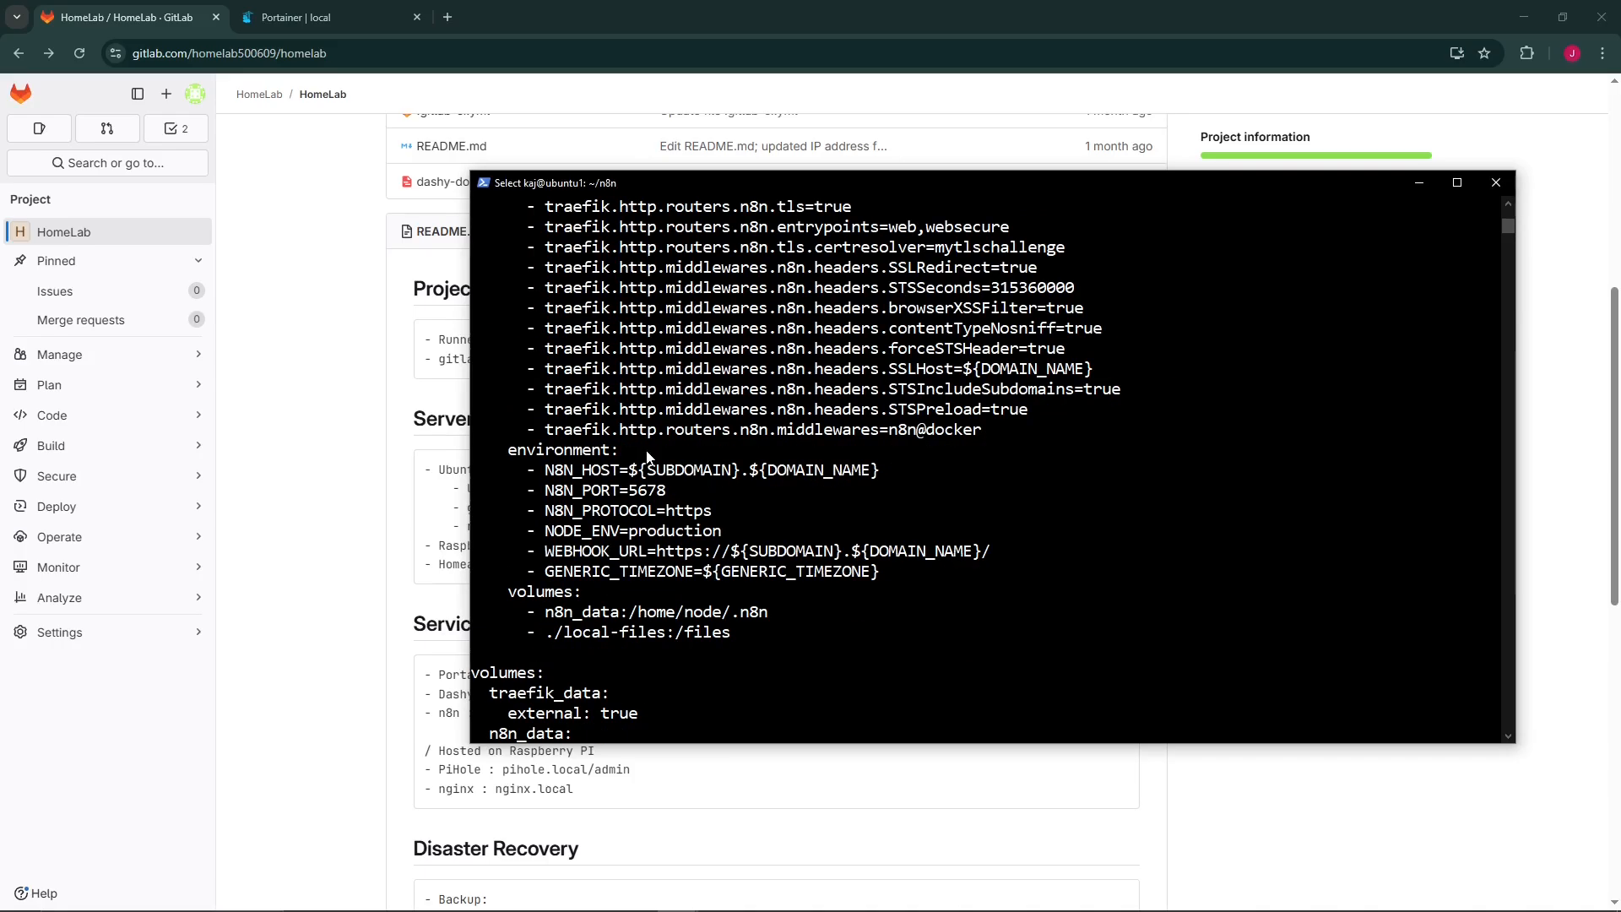
pyautogui.scroll(4, 648, 456)
pyautogui.scroll(10, 652, 532)
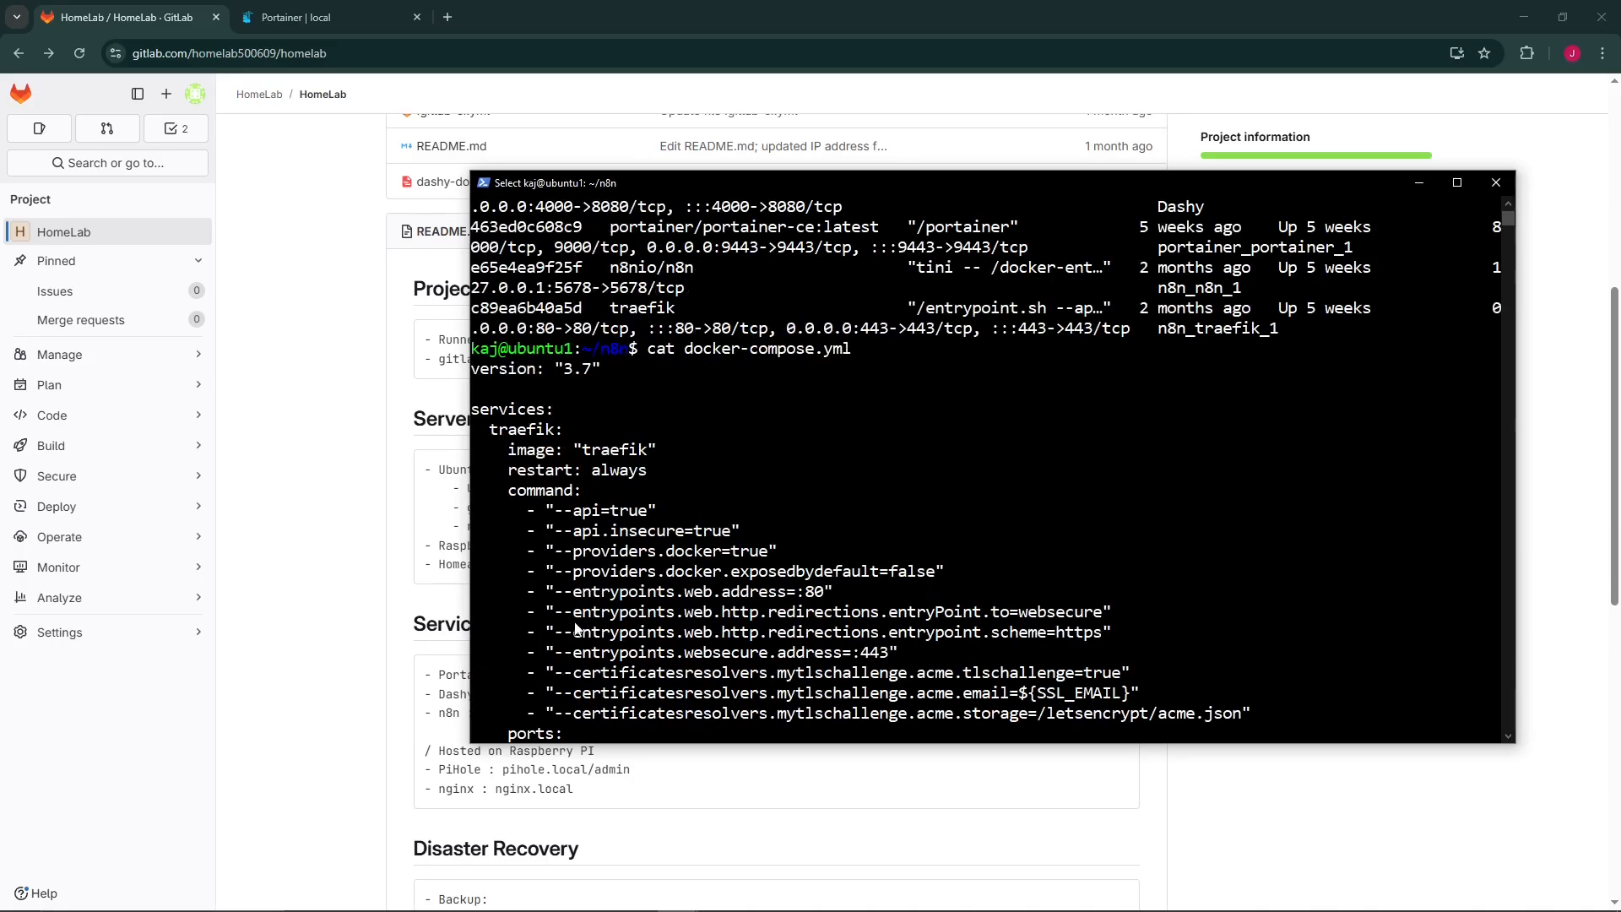
pyautogui.doubleClick(585, 452)
pyautogui.scroll(-15, 646, 547)
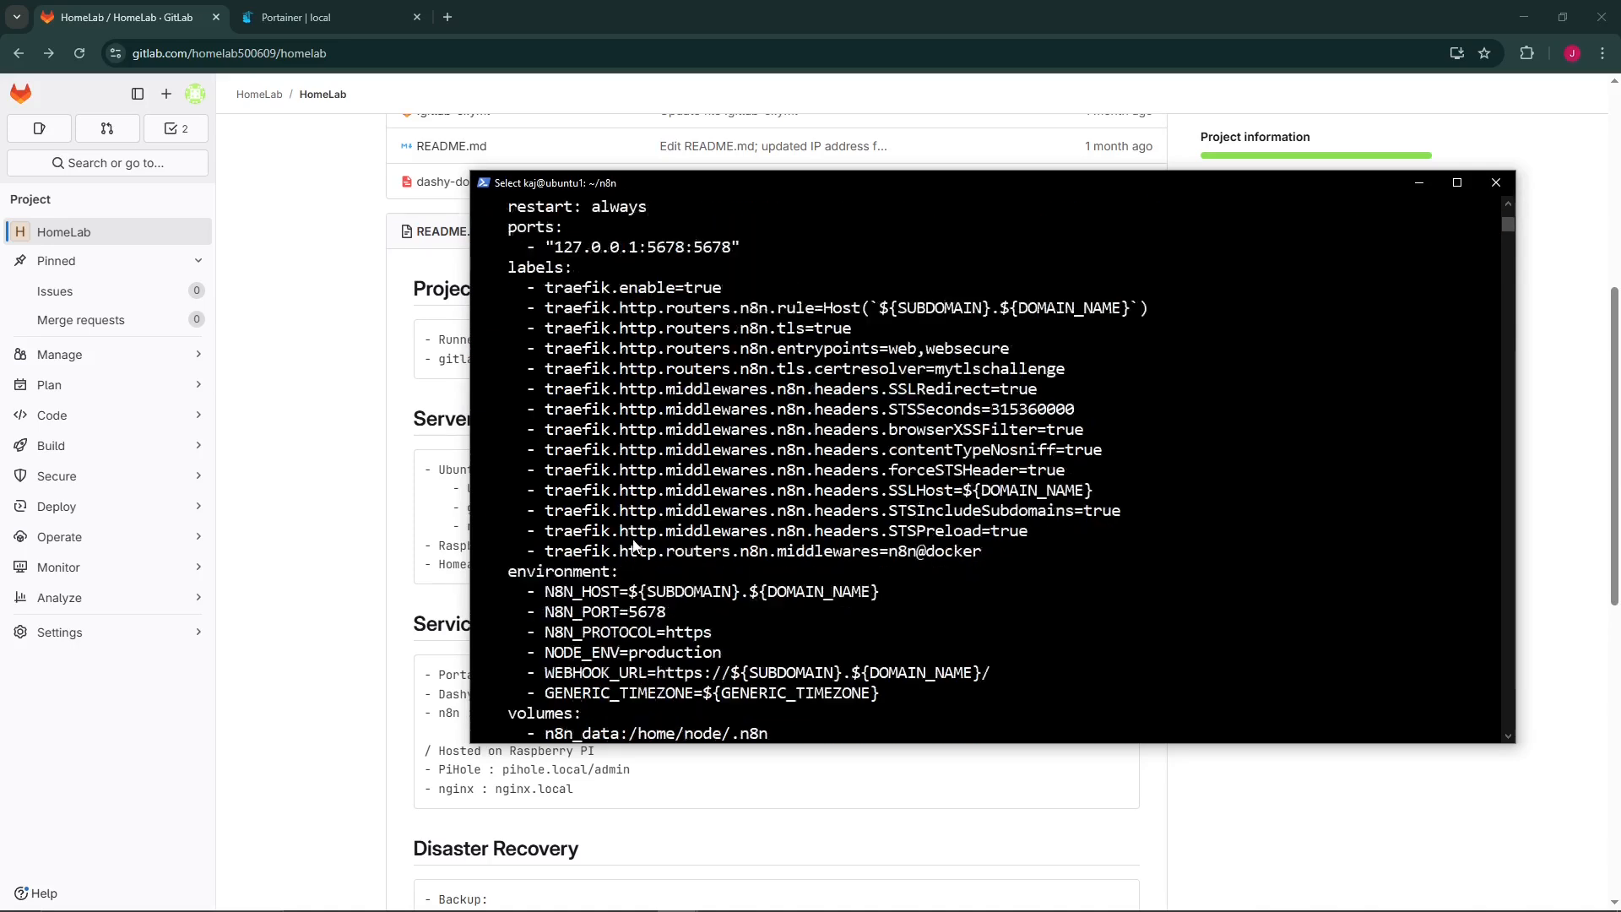
pyautogui.moveTo(485, 549); pyautogui.dragTo(648, 595)
pyautogui.click(678, 666)
pyautogui.click(809, 634)
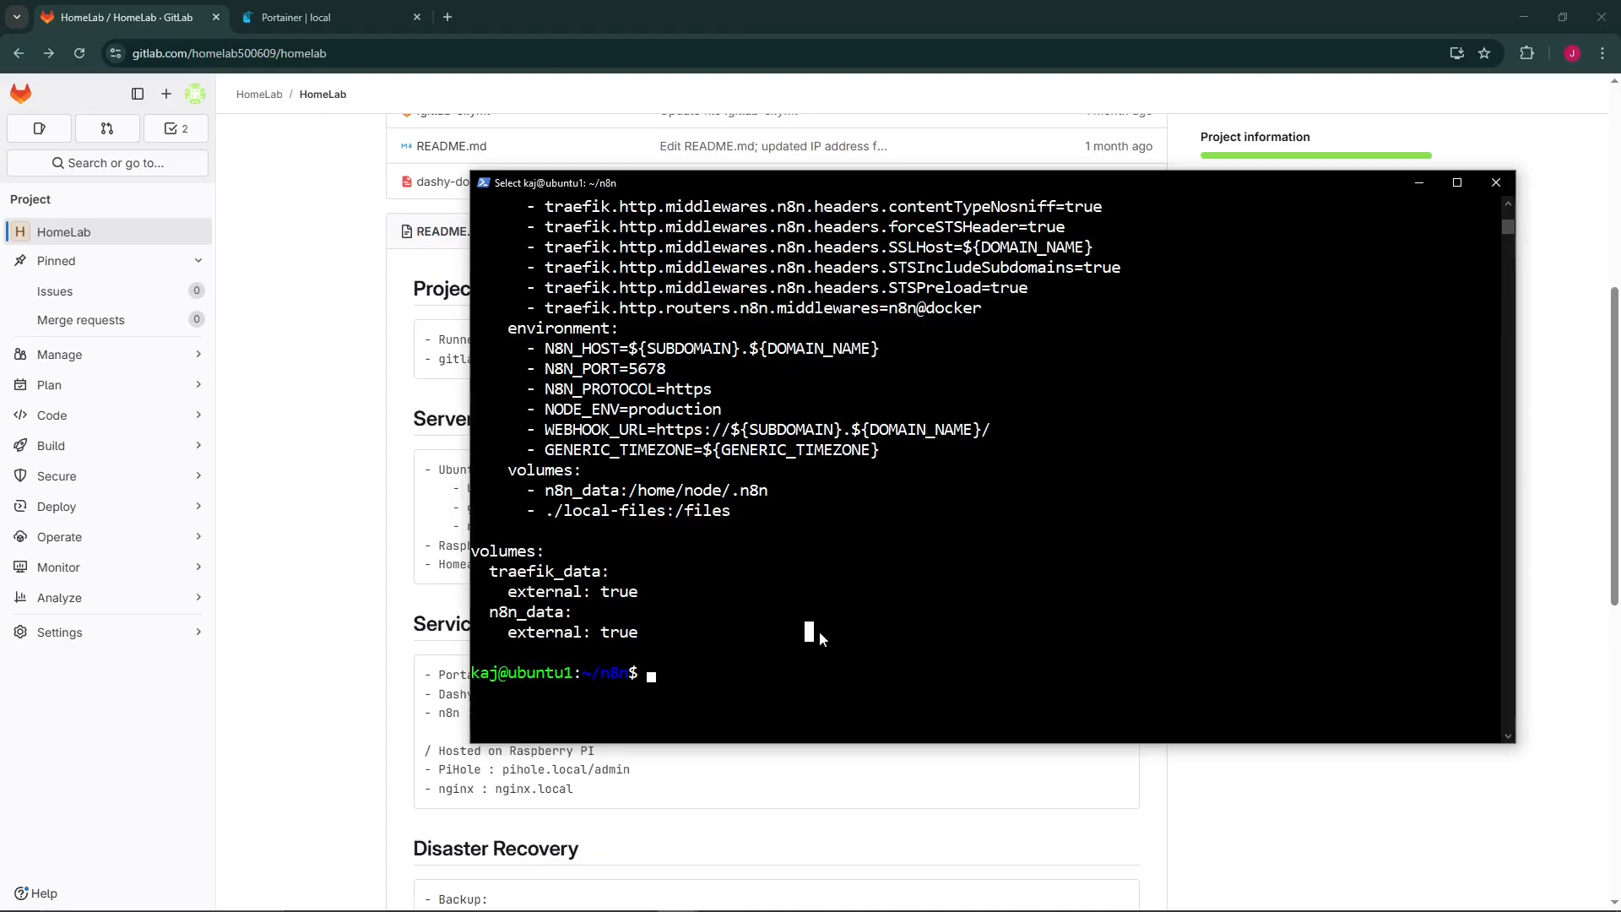
# List the n8n directory's files again and highlight docker-compose.yml in the listing.
pyautogui.write('ls')
pyautogui.press('Return')
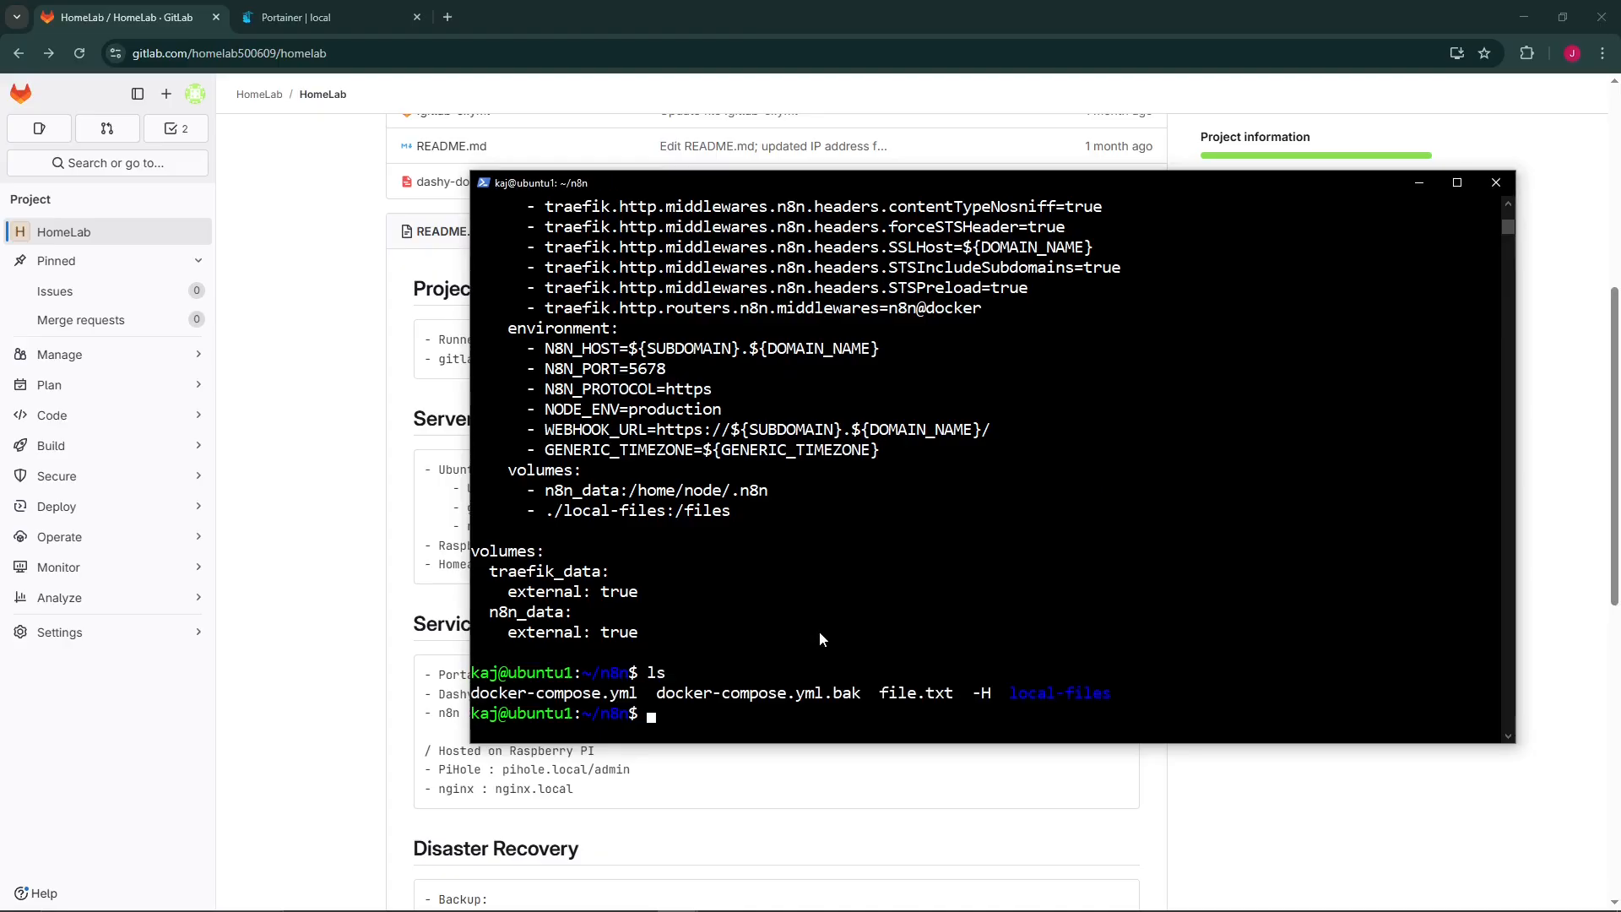
pyautogui.moveTo(639, 694); pyautogui.dragTo(508, 693)
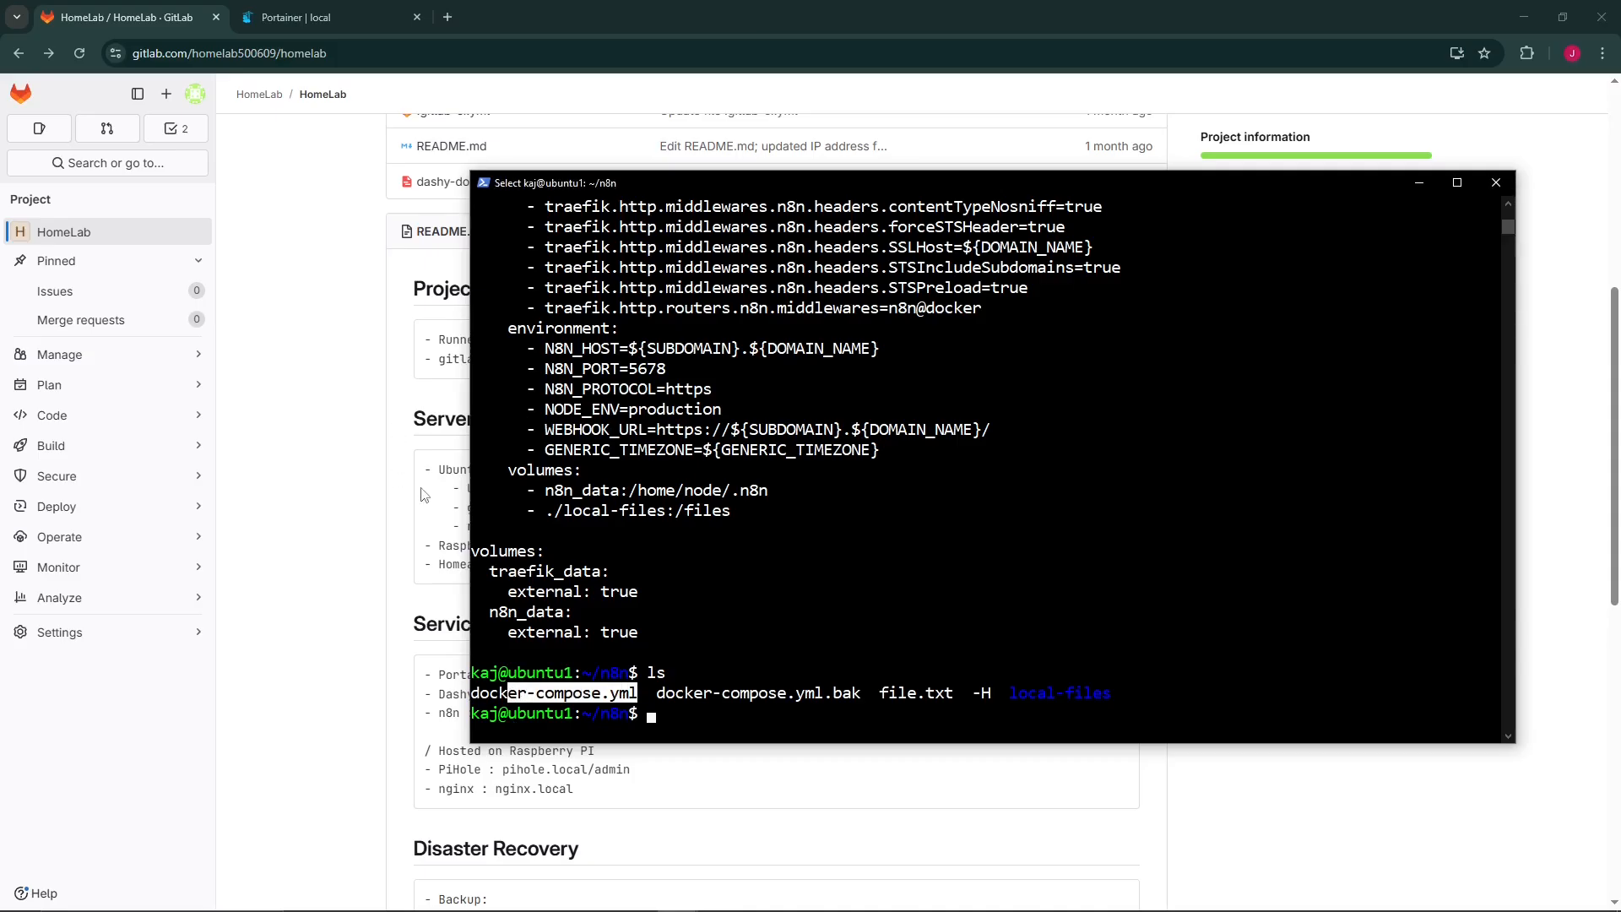
pyautogui.click(665, 620)
pyautogui.write('cat')
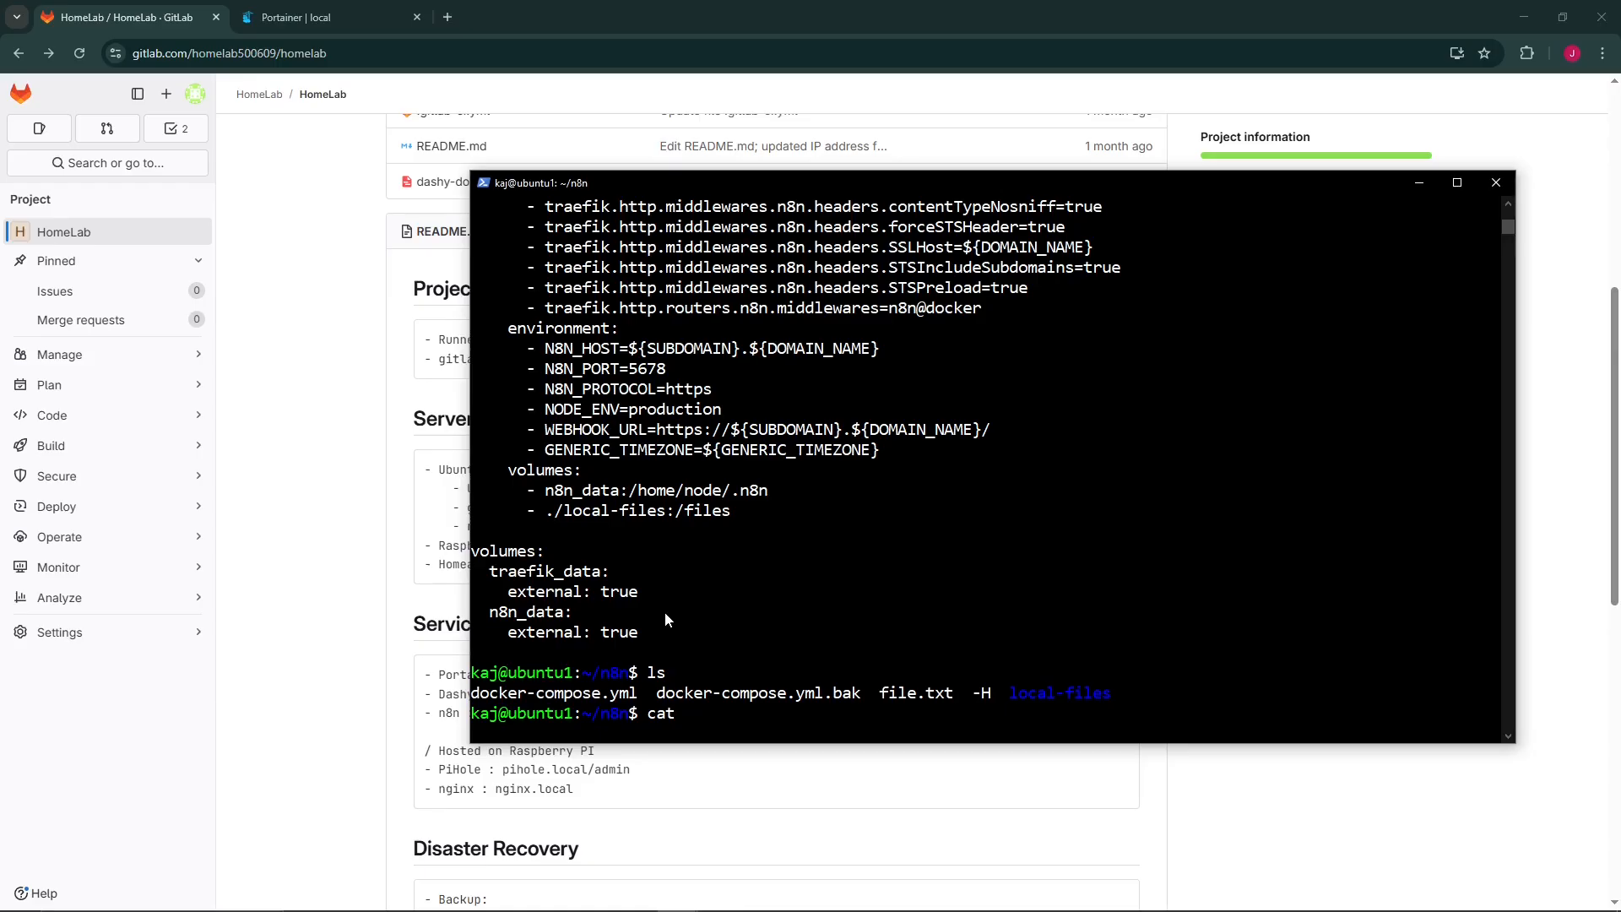
pyautogui.write('docker')
pyautogui.press('BackSpace')
pyautogui.press('BackSpace')
pyautogui.press('BackSpace')
pyautogui.press('BackSpace')
pyautogui.press('BackSpace')
pyautogui.press('BackSpace')
pyautogui.press('BackSpace')
pyautogui.press('BackSpace')
pyautogui.press('BackSpace')
pyautogui.press('BackSpace')
# Open docker-compose.yml in Vim, look back up to the beginning of the file, and quit the editor.
pyautogui.write('vim docker-compose.yml')
pyautogui.press('Return')
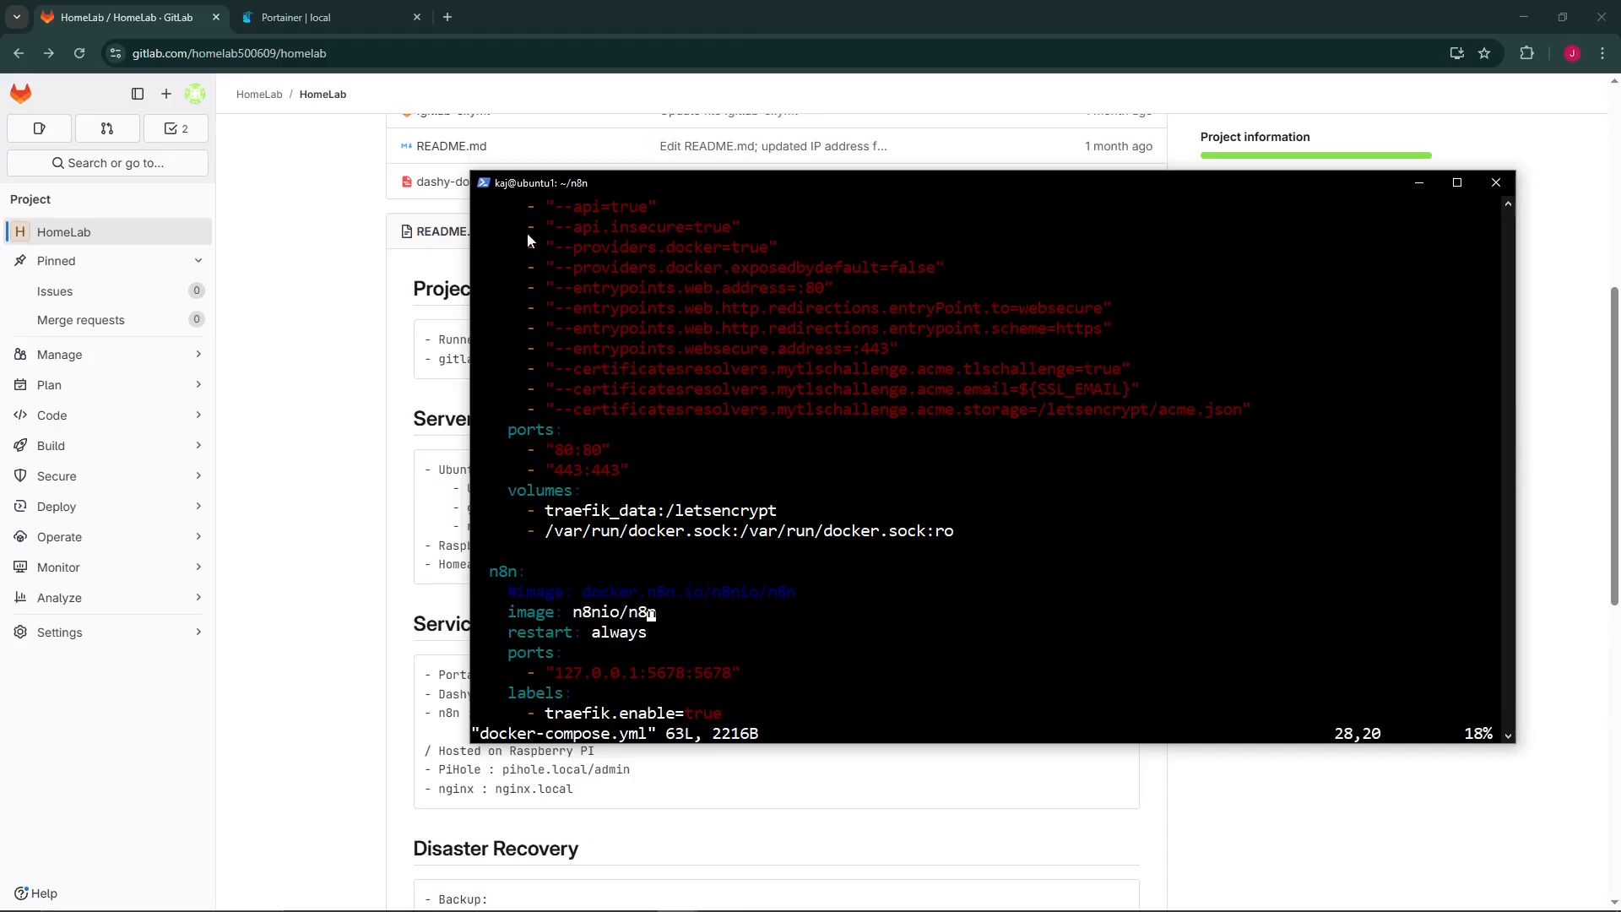
pyautogui.click(781, 532)
pyautogui.press('Escape')
pyautogui.press('Up')
pyautogui.press('Up')
pyautogui.press('Up')
pyautogui.press('Up')
pyautogui.press('Up')
pyautogui.press('Up')
pyautogui.press('Up')
pyautogui.press('Up')
pyautogui.press('Up')
pyautogui.press('Up')
pyautogui.press('Up')
pyautogui.press('Up')
pyautogui.press('Up')
pyautogui.press('Up')
pyautogui.press('Up')
pyautogui.press('Up')
pyautogui.press('Up')
pyautogui.hotkey('ctrl', 'c')
pyautogui.write(':q')
pyautogui.press('Return')
# Print docker-compose.yml in the terminal and copy the file's whole contents from the output.
pyautogui.write('cat dock')
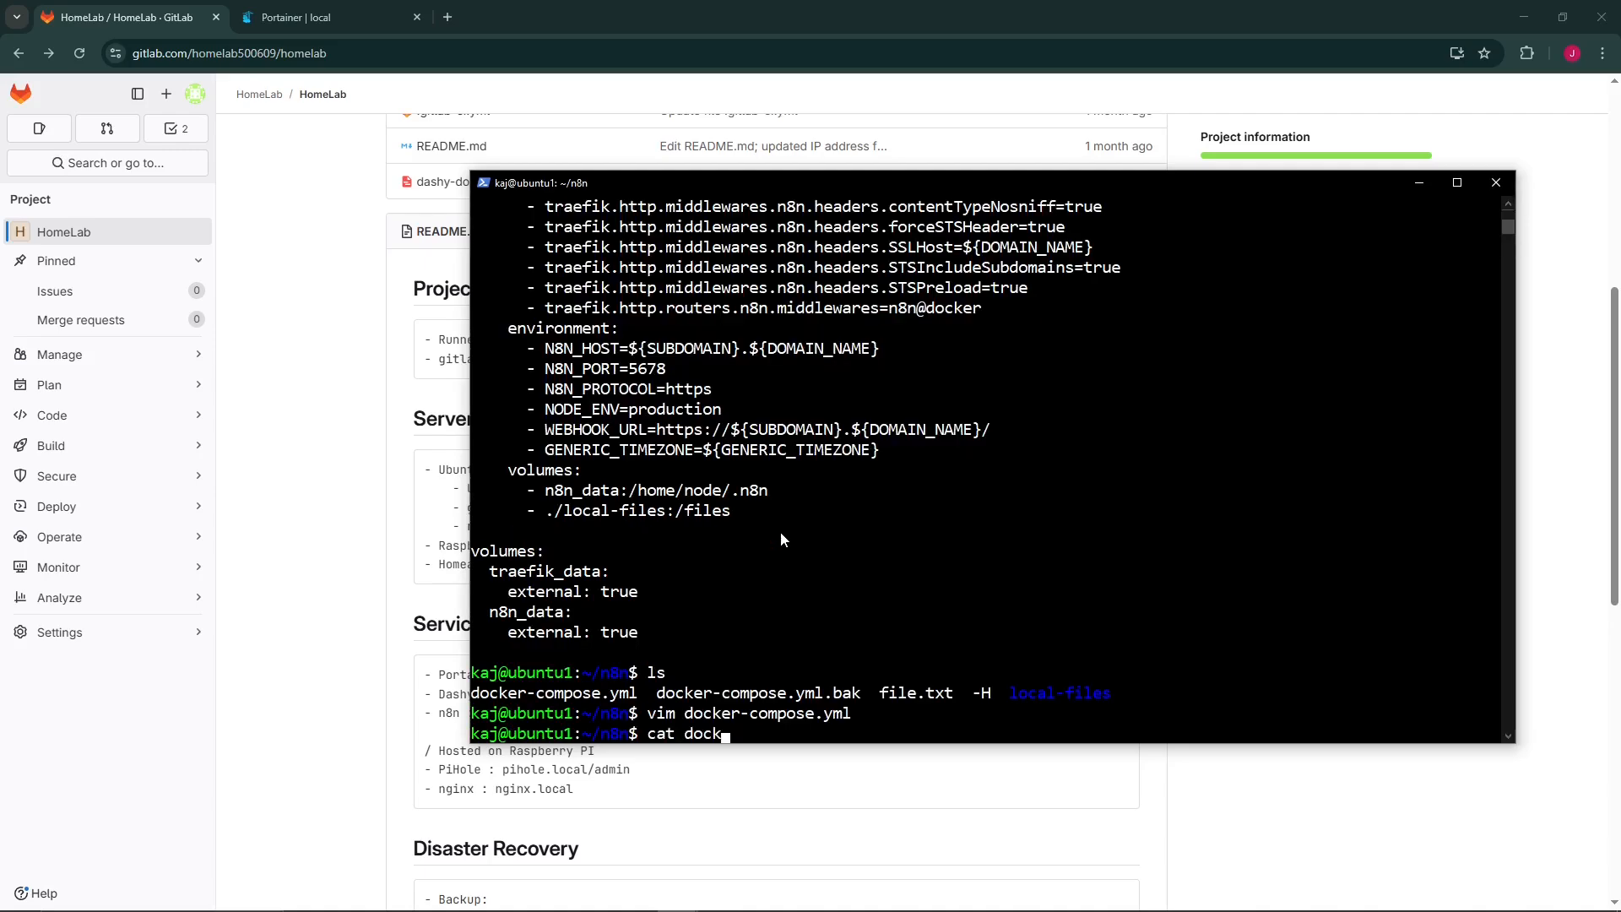
pyautogui.press('Tab')
pyautogui.press('Return')
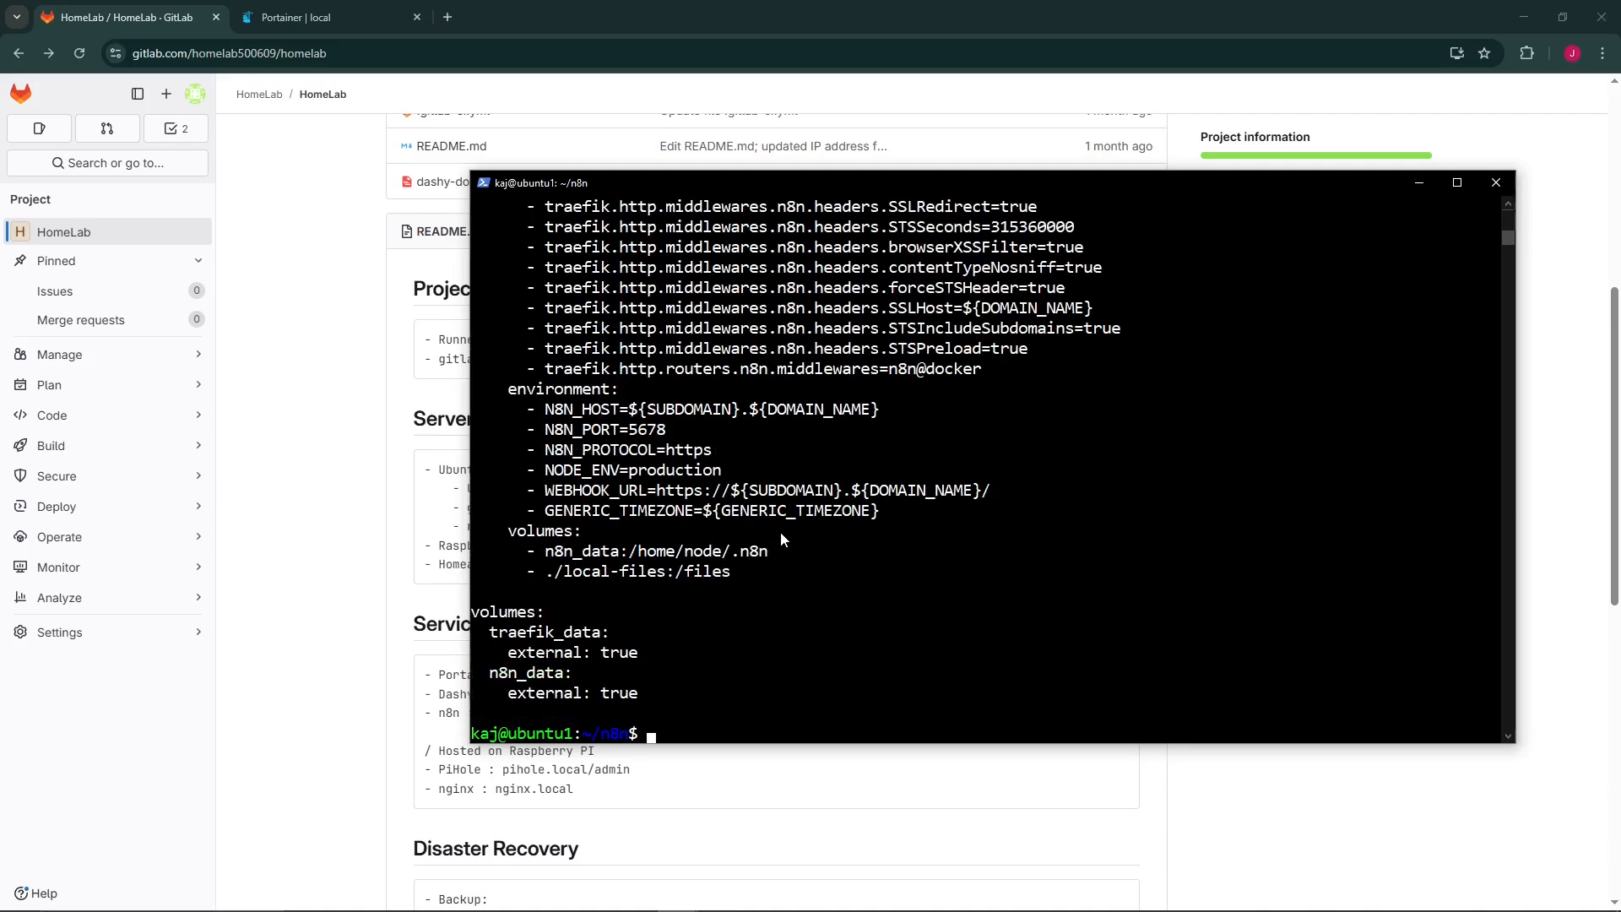
pyautogui.moveTo(661, 703); pyautogui.dragTo(500, 440)
pyautogui.scroll(15, 599, 650)
pyautogui.rightClick(500, 440)
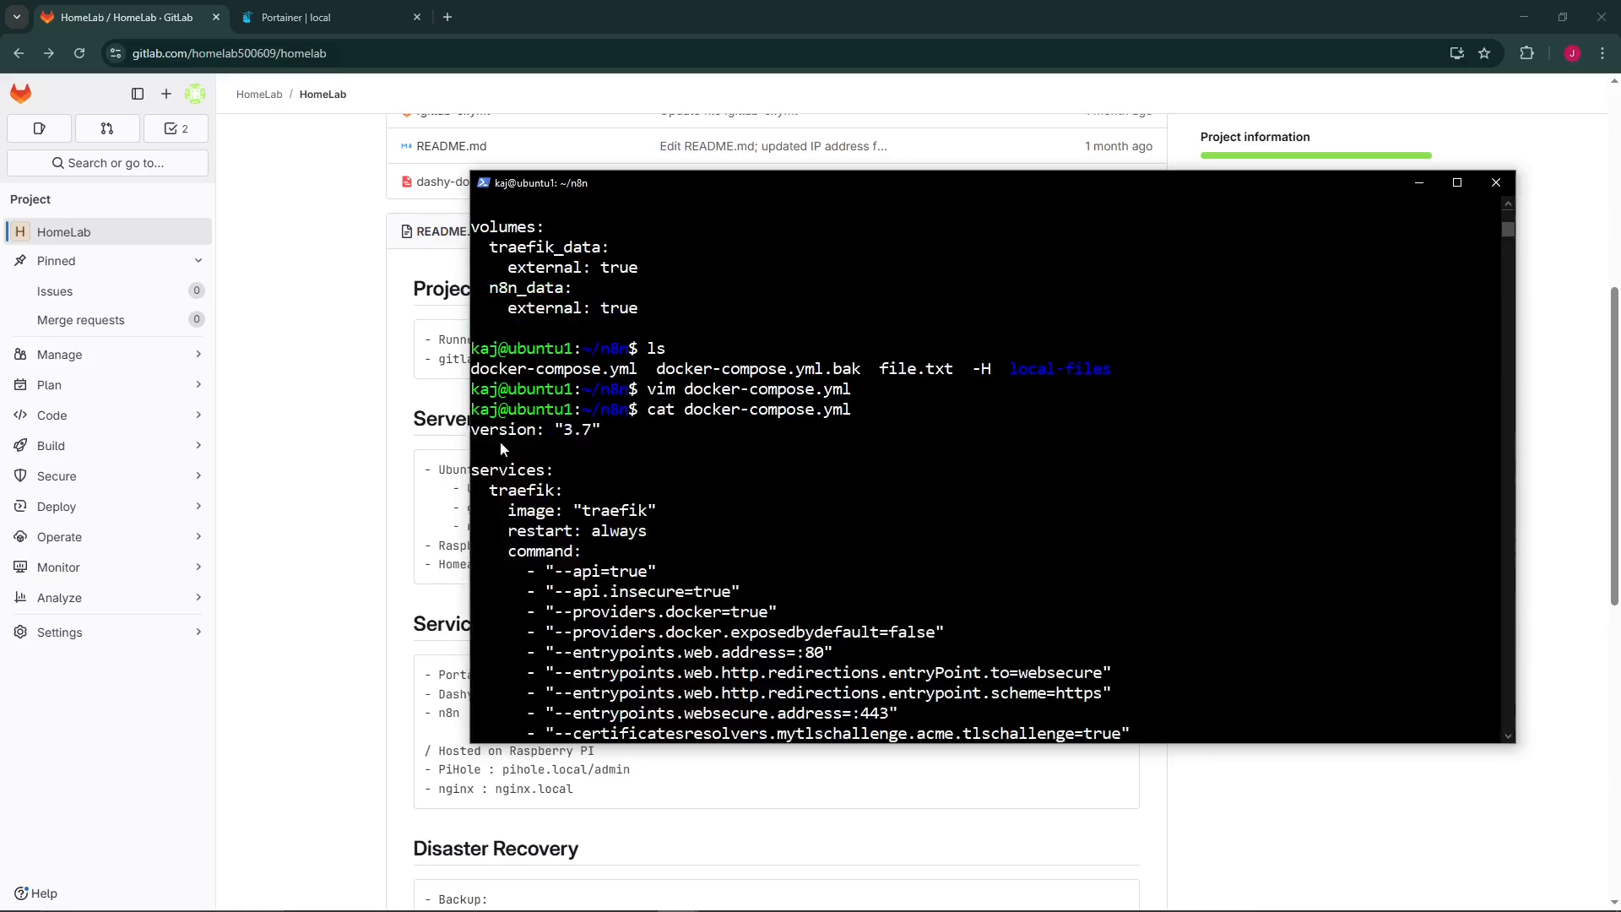
# Switch to the HomeLab project in GitLab and start a new file named n8n.yaml on the main branch.
pyautogui.click(333, 337)
pyautogui.scroll(6, 334, 338)
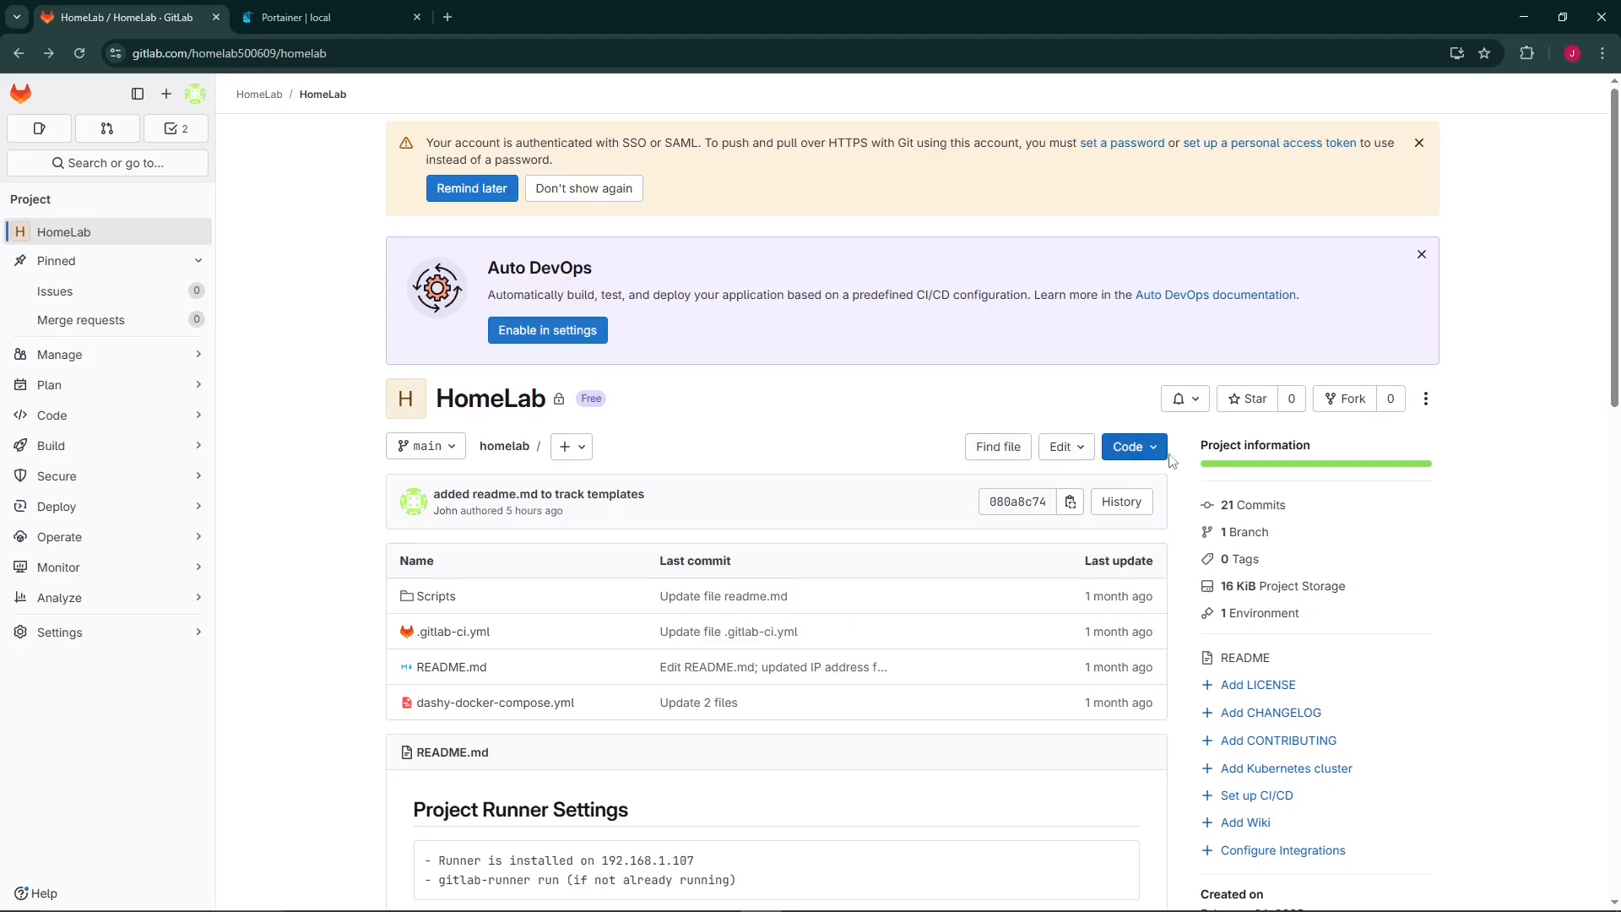
pyautogui.click(572, 446)
pyautogui.click(601, 517)
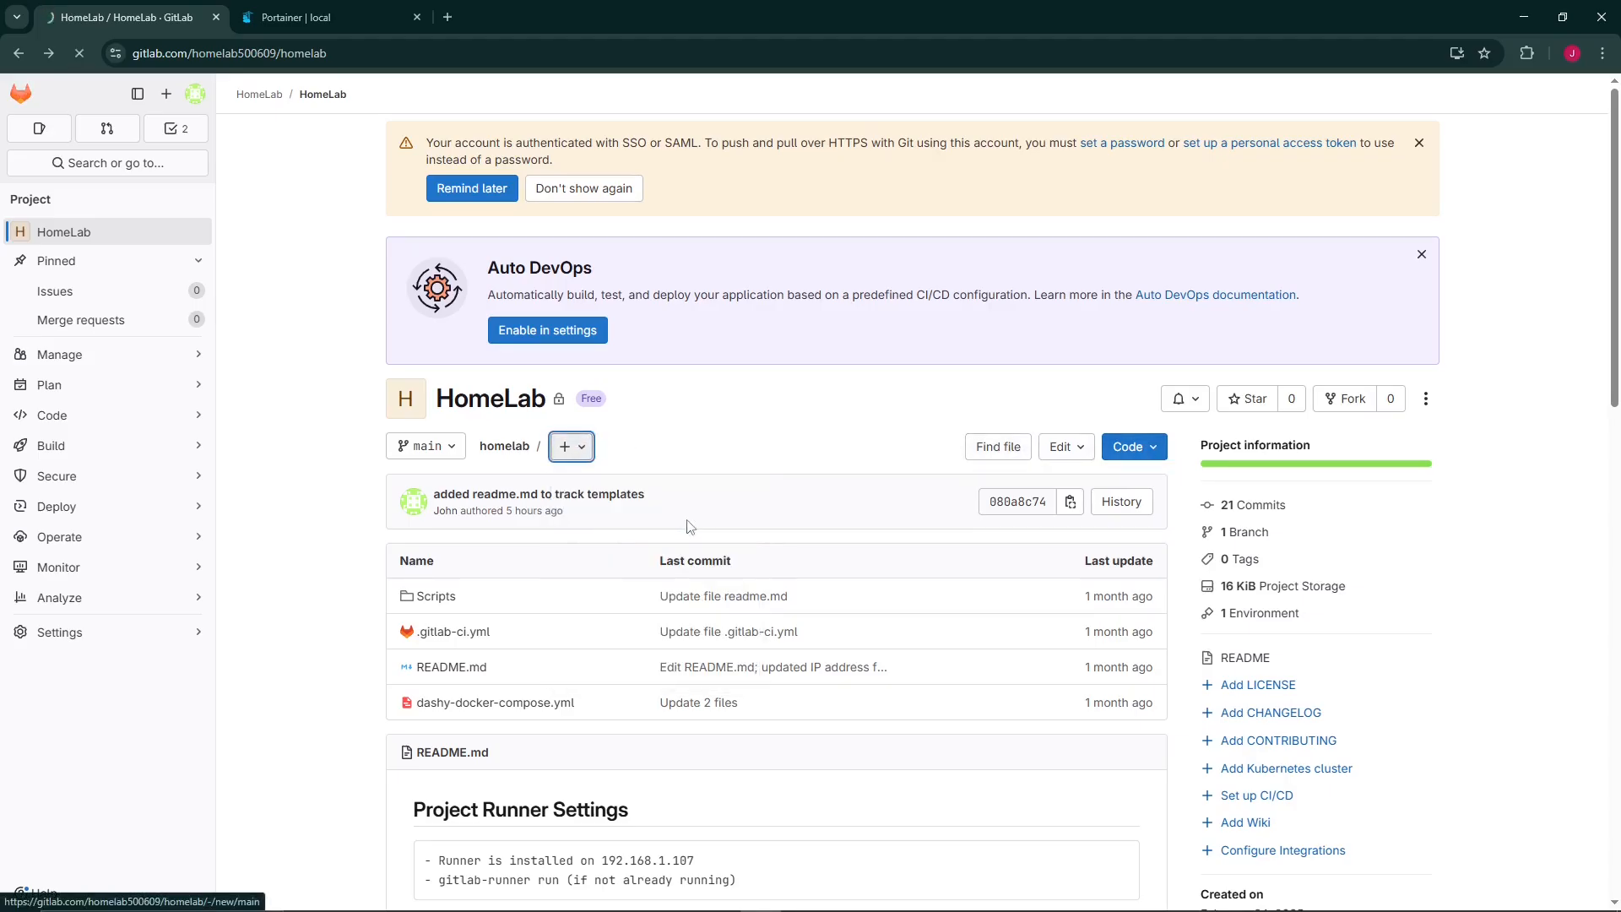
pyautogui.click(526, 195)
pyautogui.write('n8n')
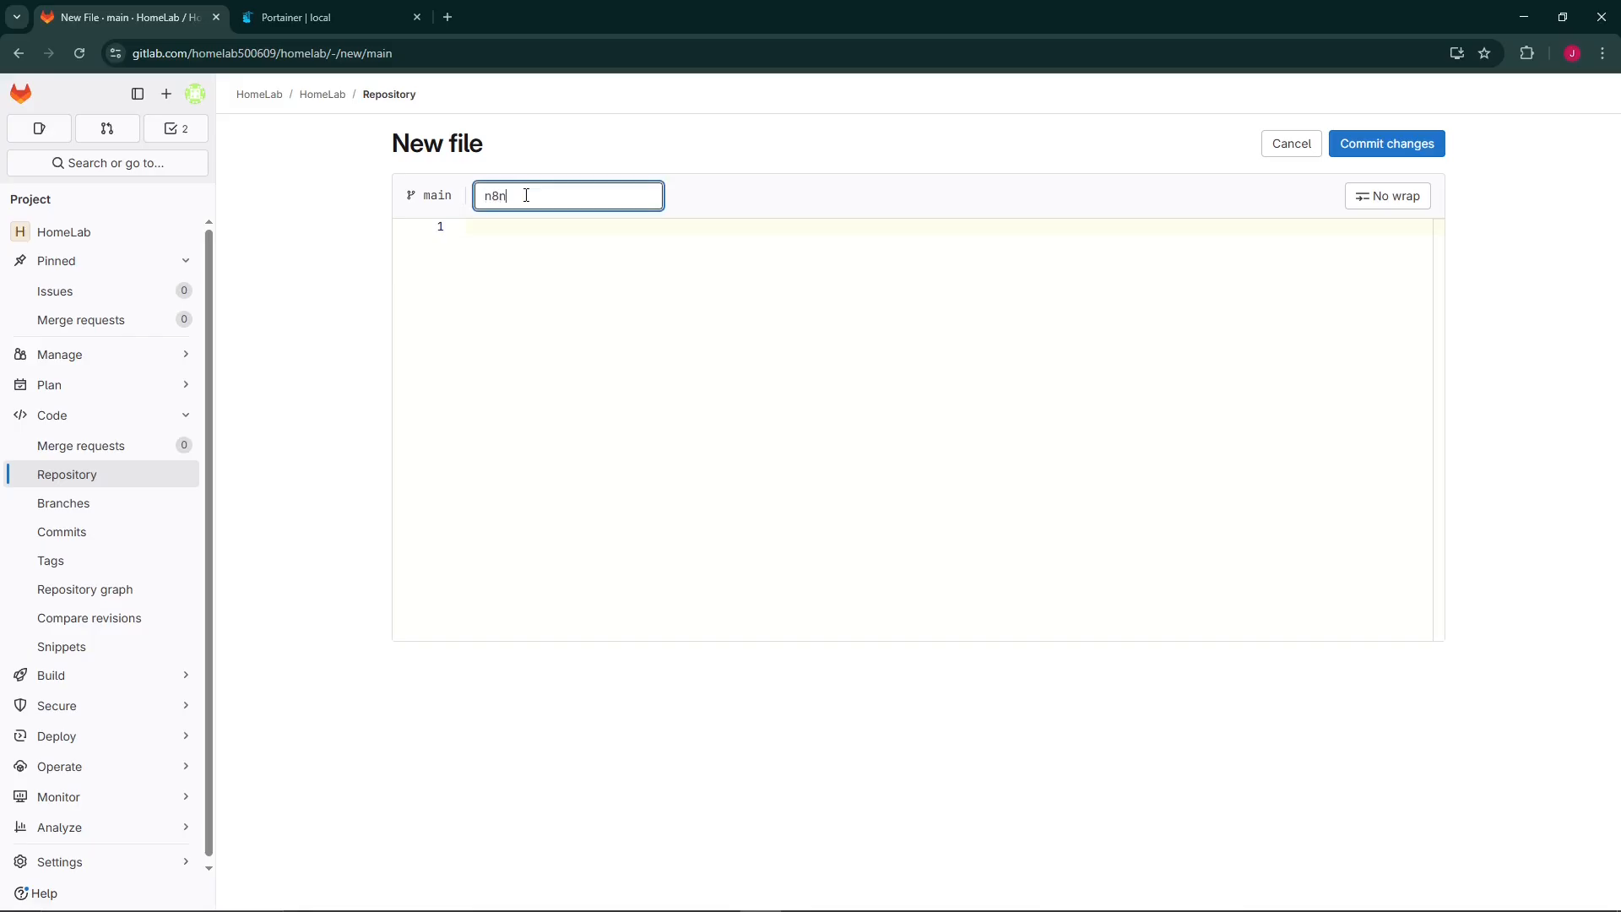
pyautogui.write('.yaml')
# Paste the copied Docker Compose content into the body of n8n.yaml.
pyautogui.press('Tab')
pyautogui.press('Tab')
pyautogui.hotkey('ctrl', 'v')
pyautogui.scroll(3, 676, 380)
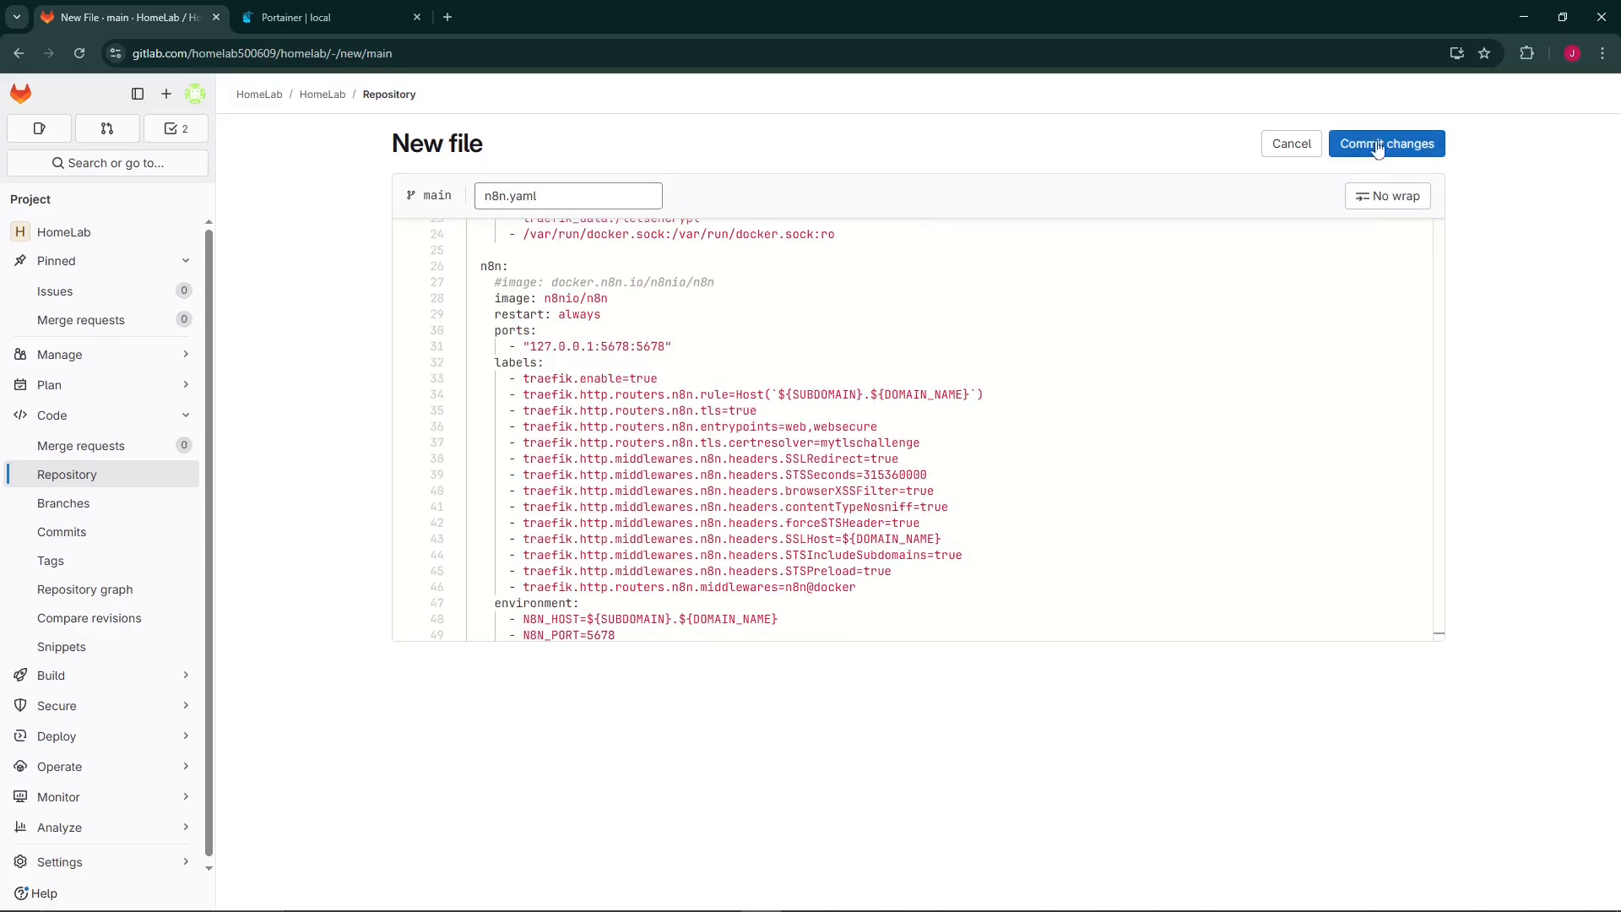
# Commit n8n.yaml to the main branch with the message "initial commit of n8n".
pyautogui.doubleClick(496, 196)
pyautogui.click(1387, 143)
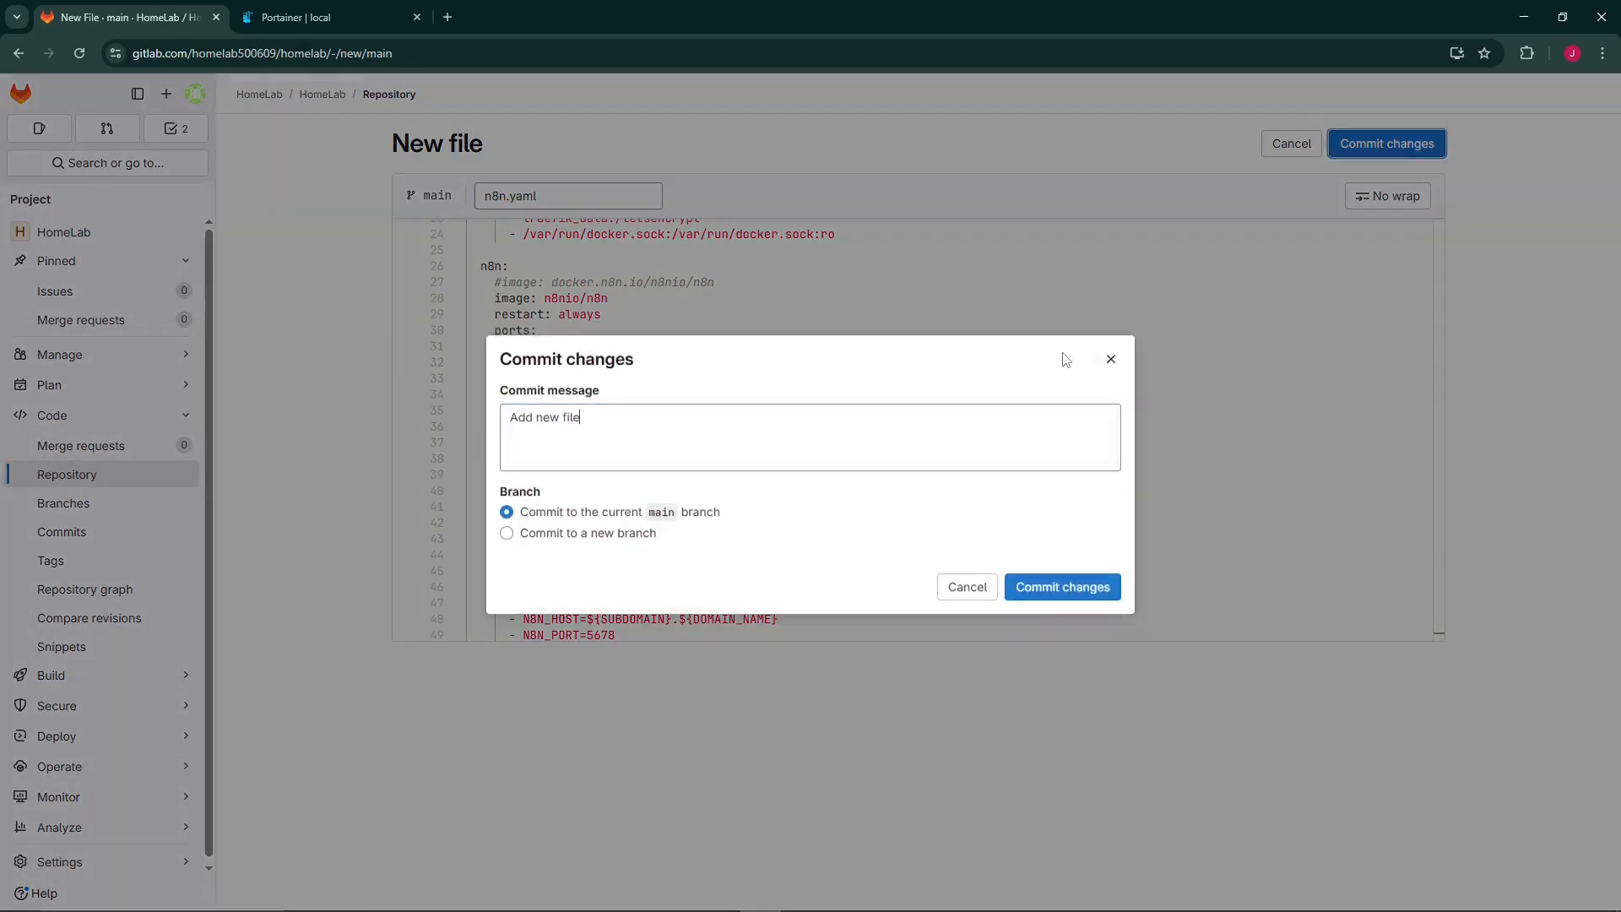
pyautogui.hotkey('ctrl', 'a')
pyautogui.write('initial commit')
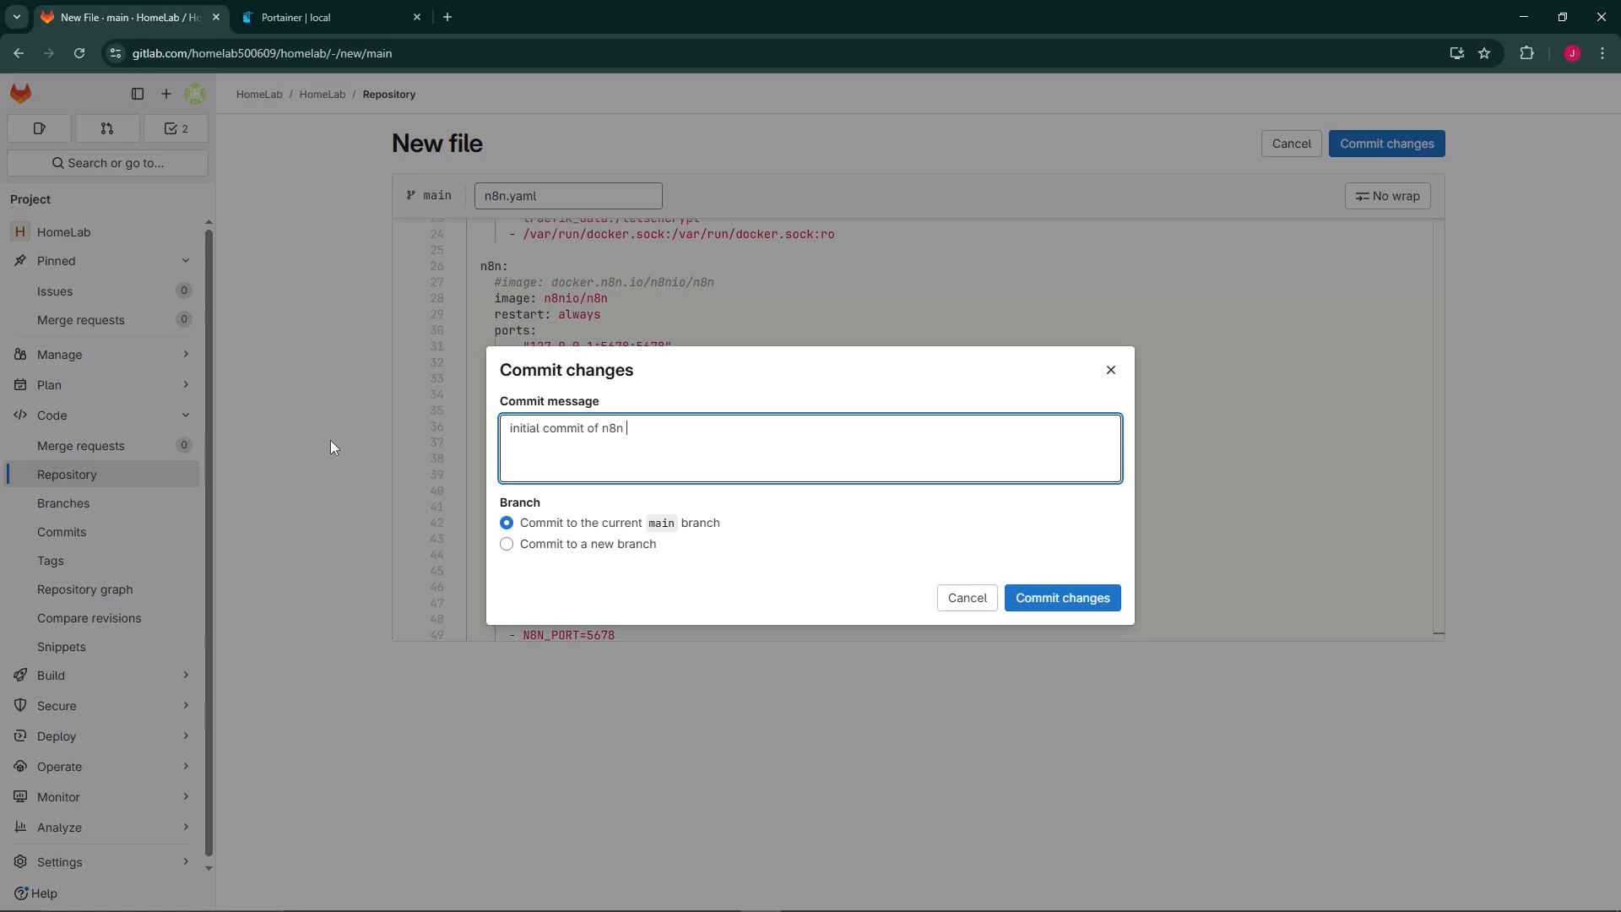
pyautogui.click(1063, 598)
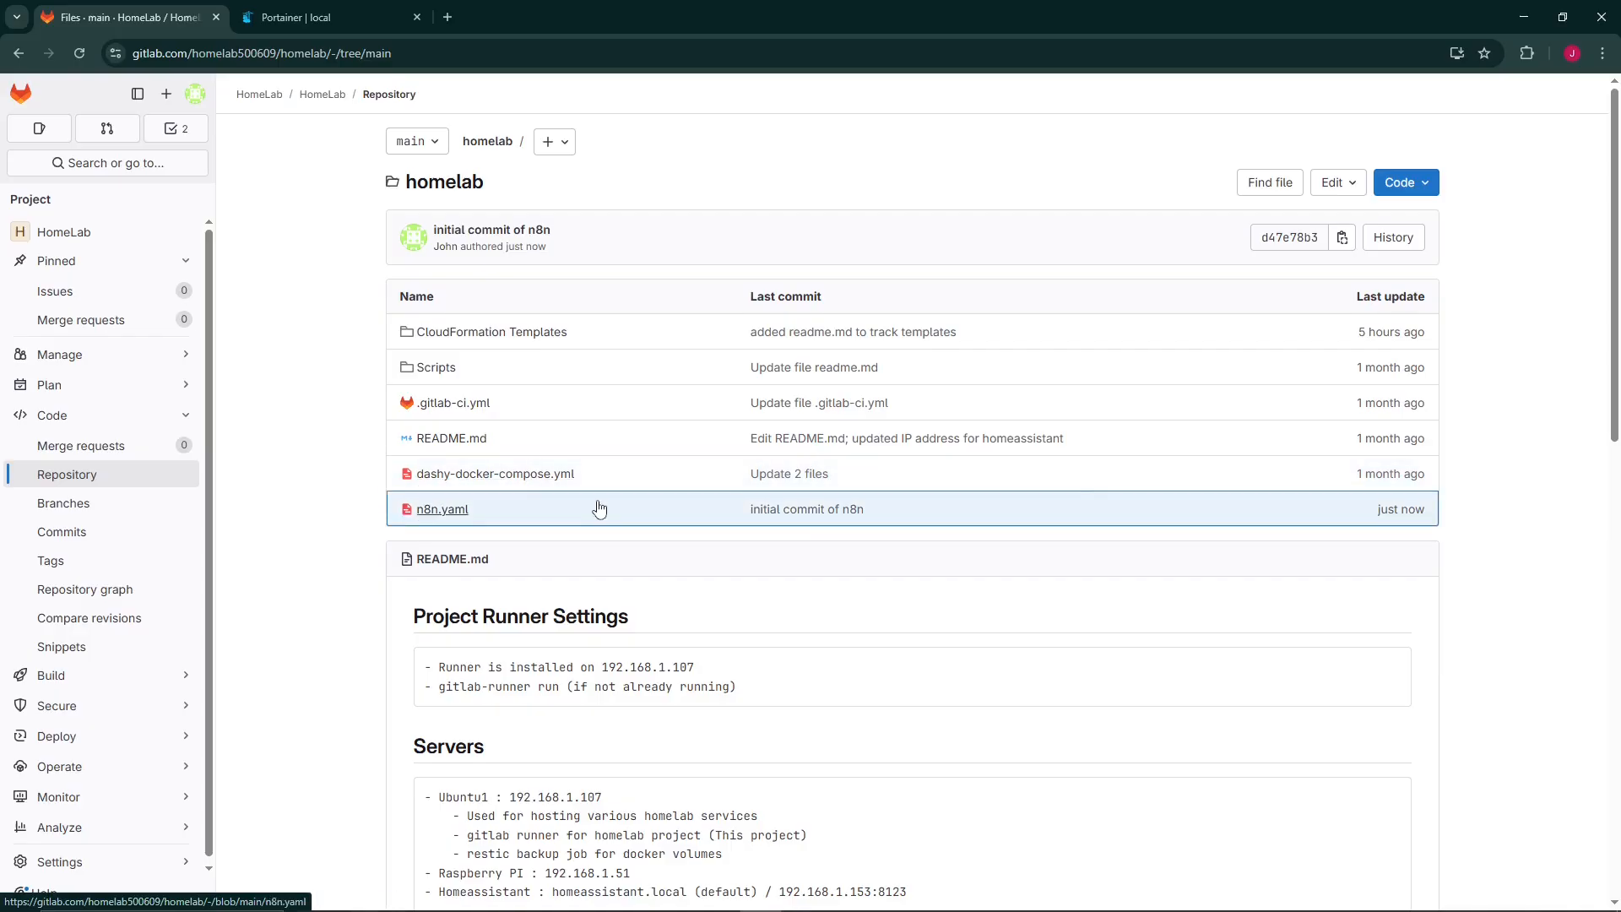
# View the committed n8n.yaml, open and dismiss its deletion dialog, and return to the homelab repository root.
pyautogui.click(441, 511)
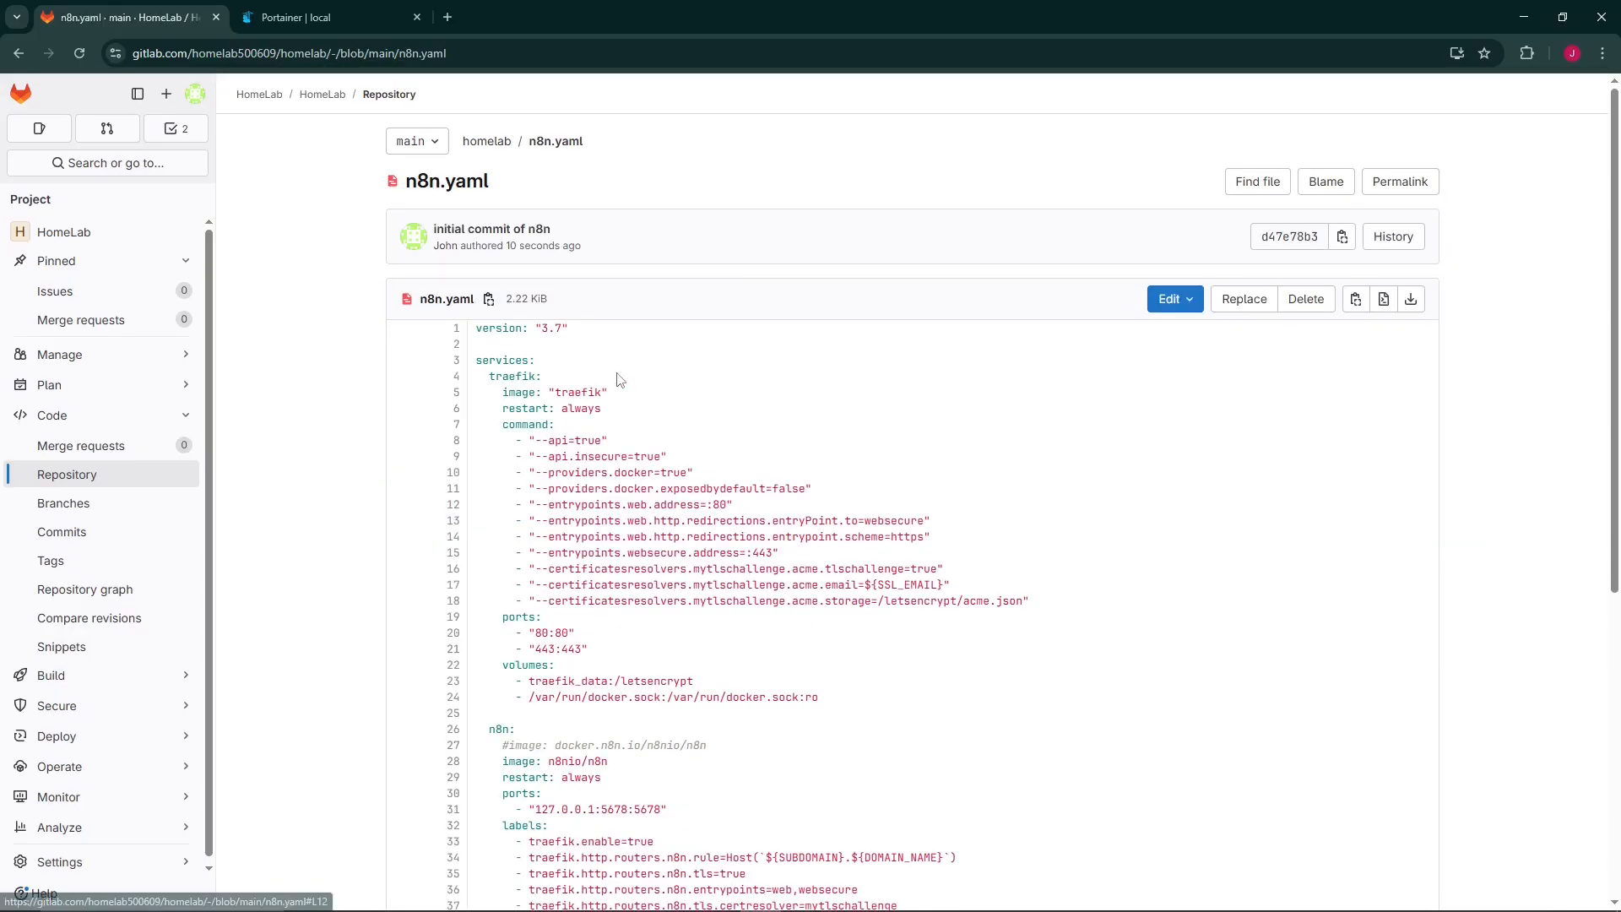
pyautogui.click(1308, 302)
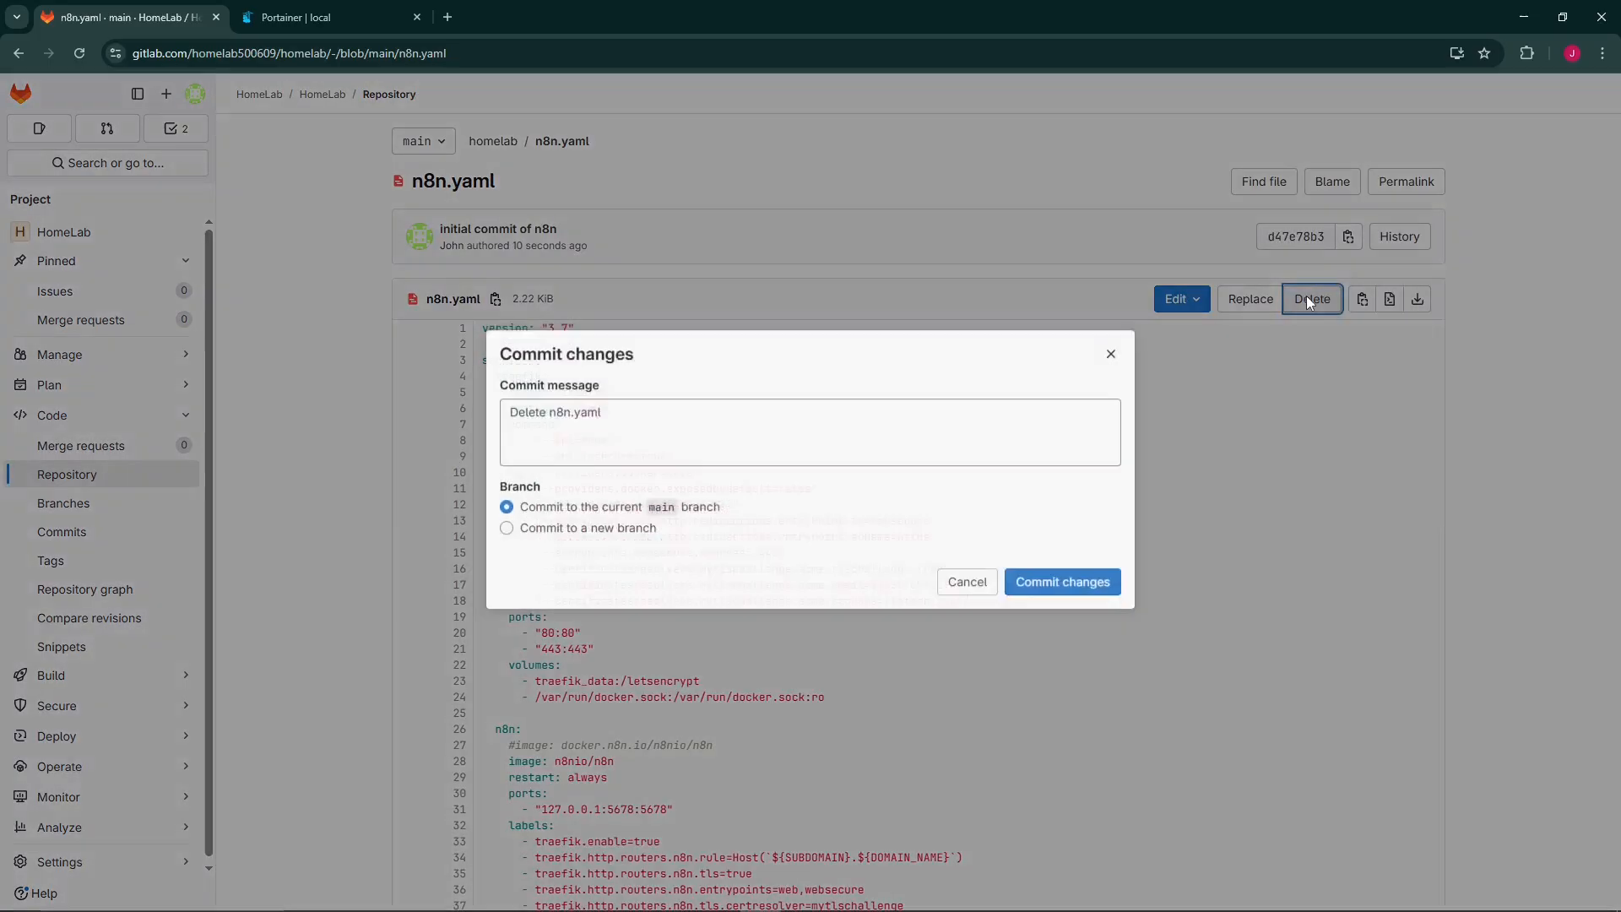
pyautogui.click(967, 598)
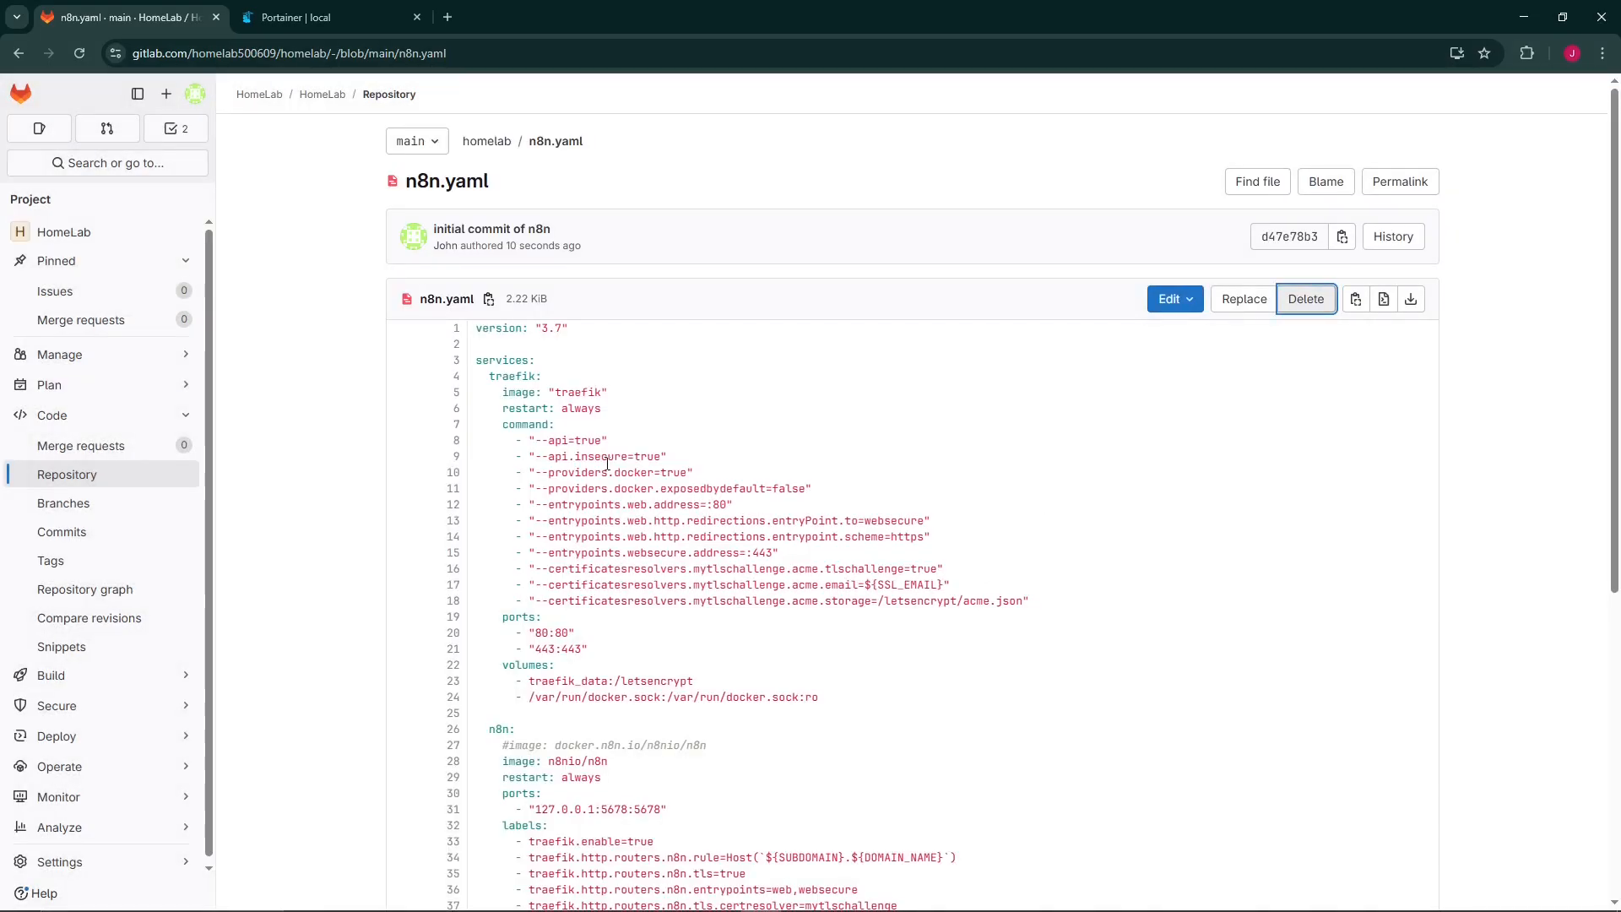
pyautogui.click(487, 141)
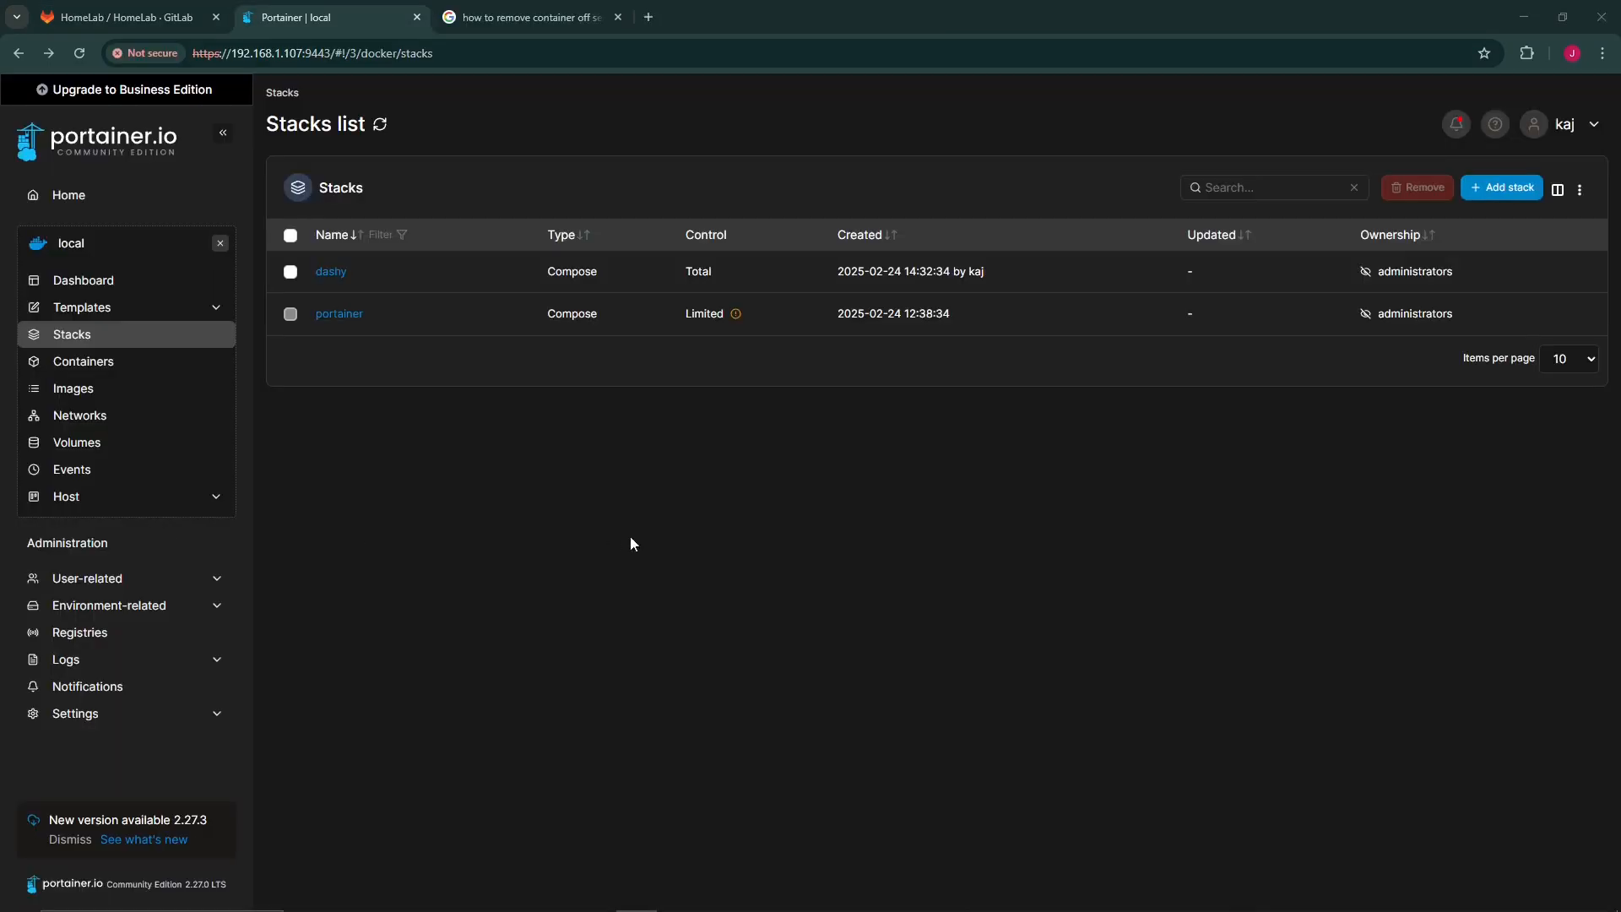
# In Portainer, start a new stack named n8n using the Repository build method with authentication enabled.
pyautogui.click(637, 608)
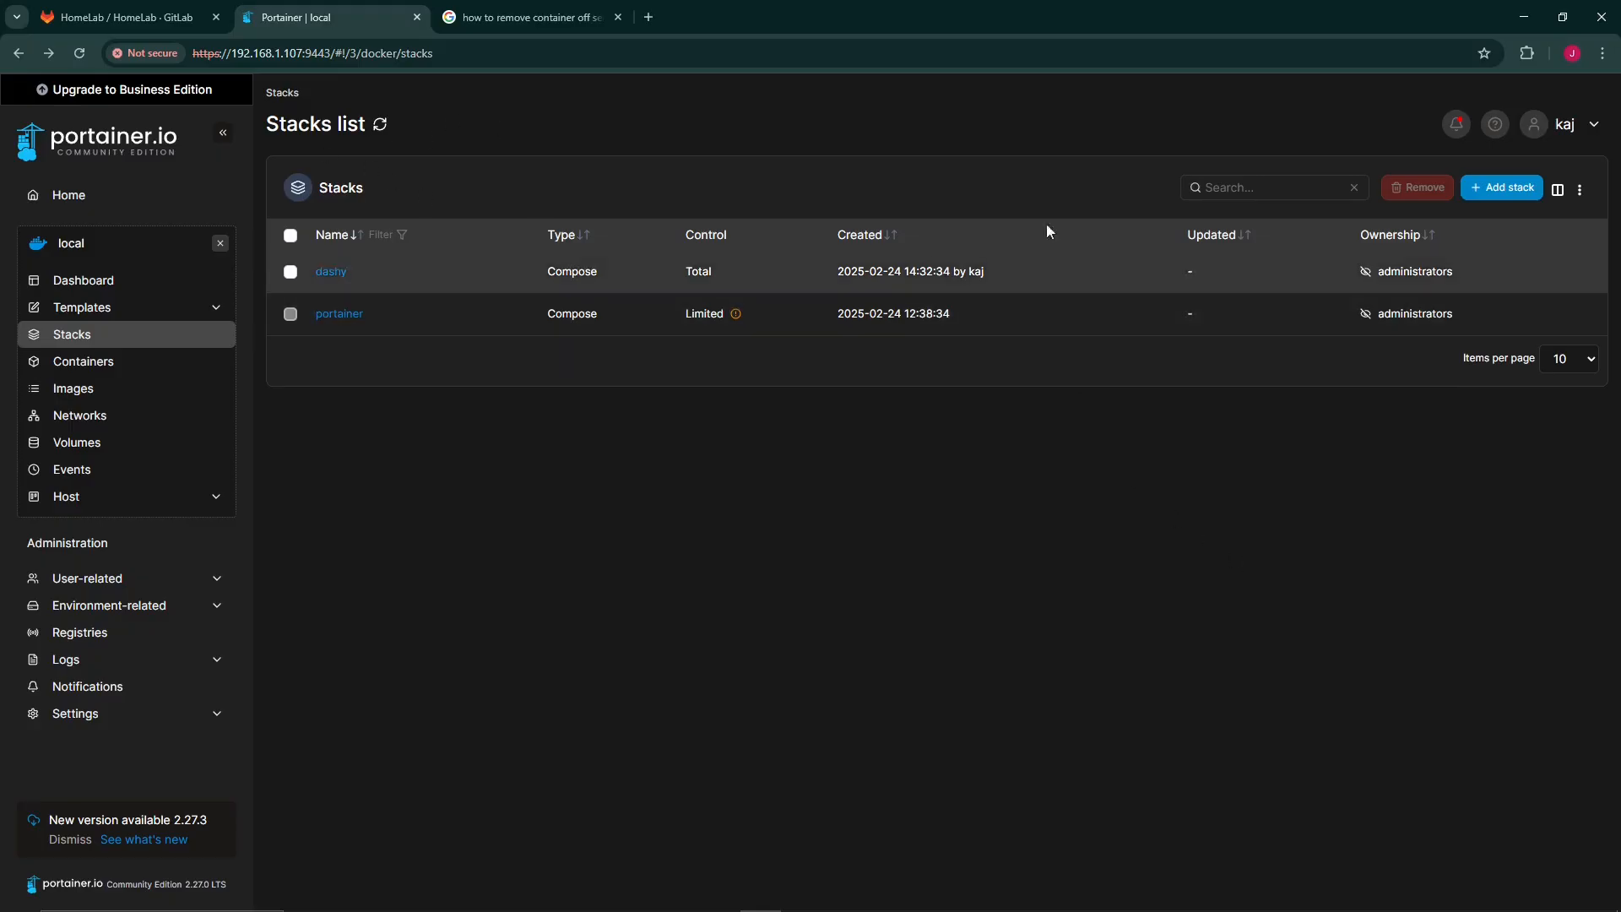
pyautogui.click(1493, 191)
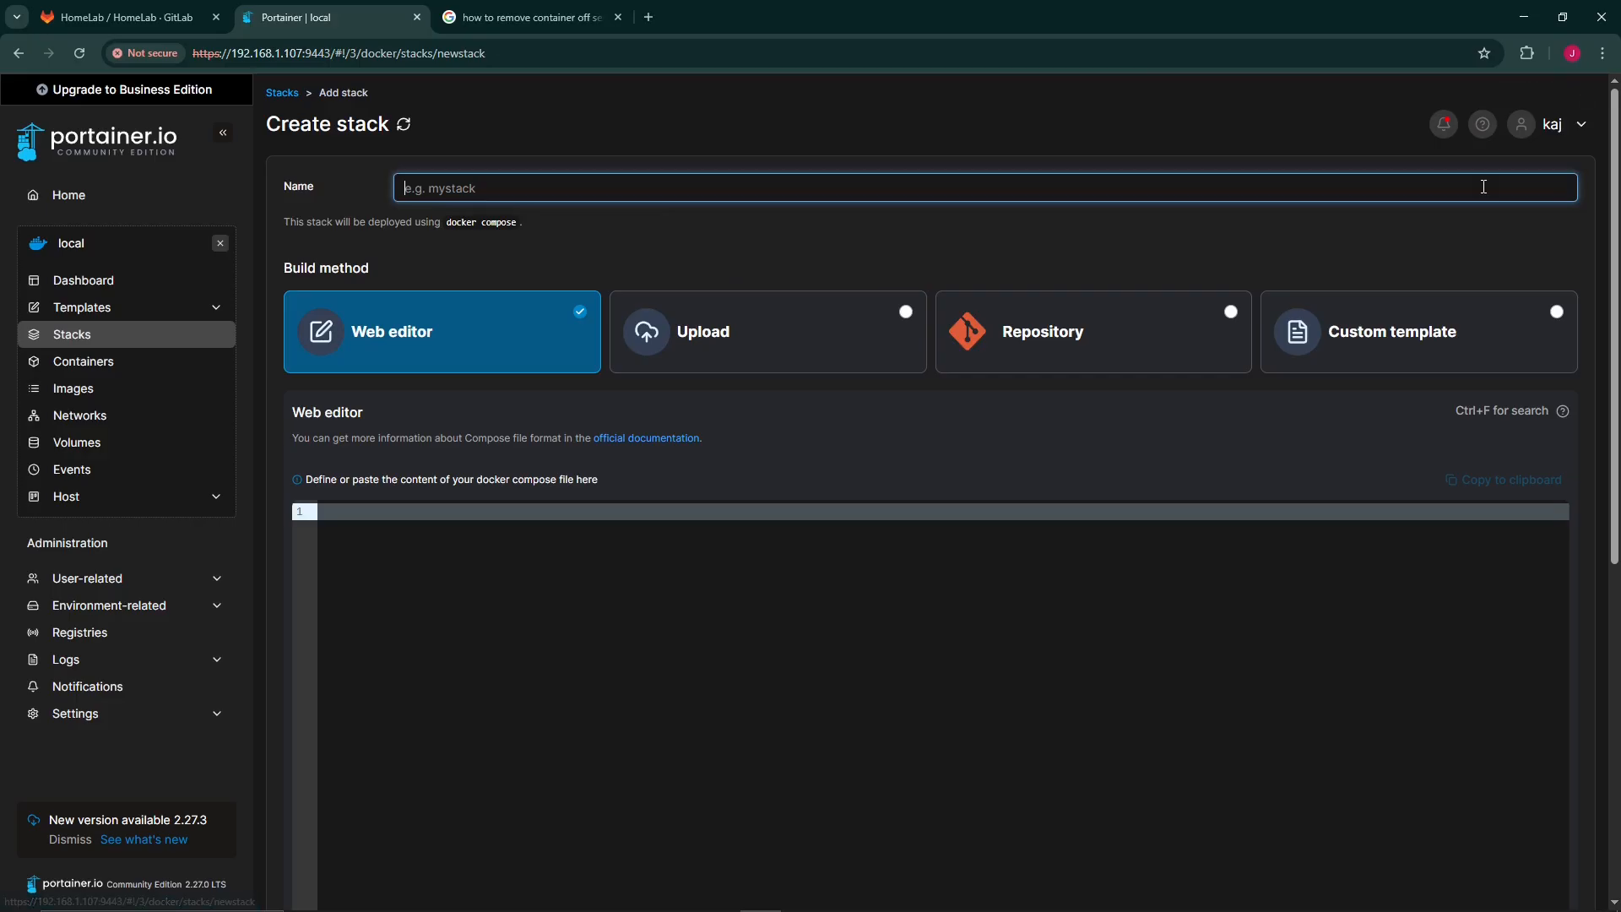
pyautogui.click(478, 187)
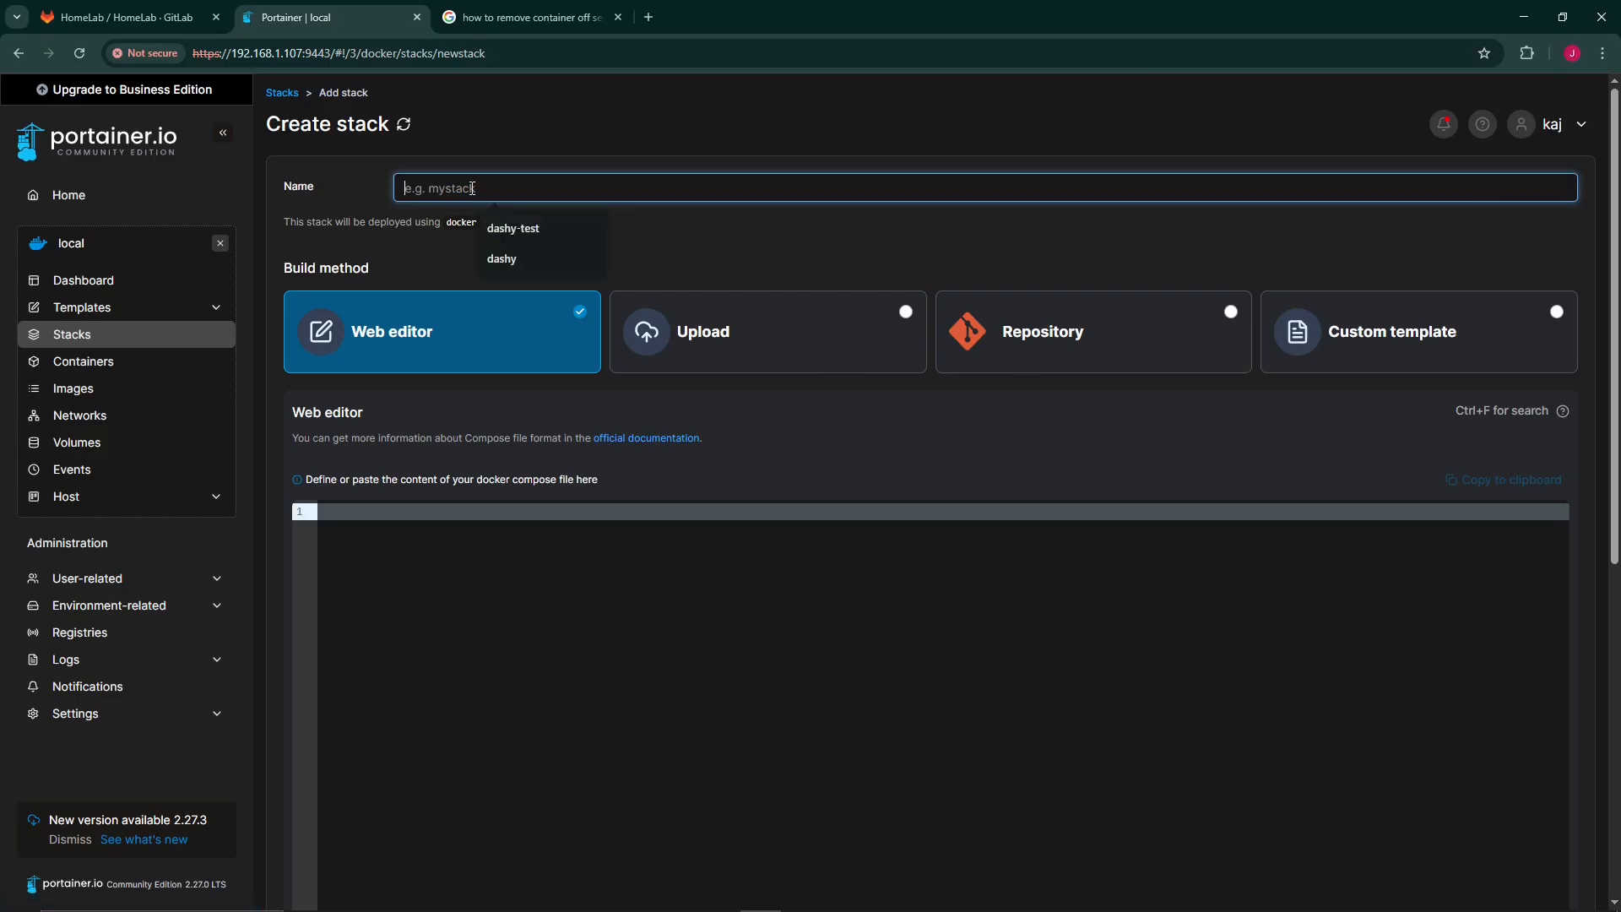
pyautogui.write('n8n')
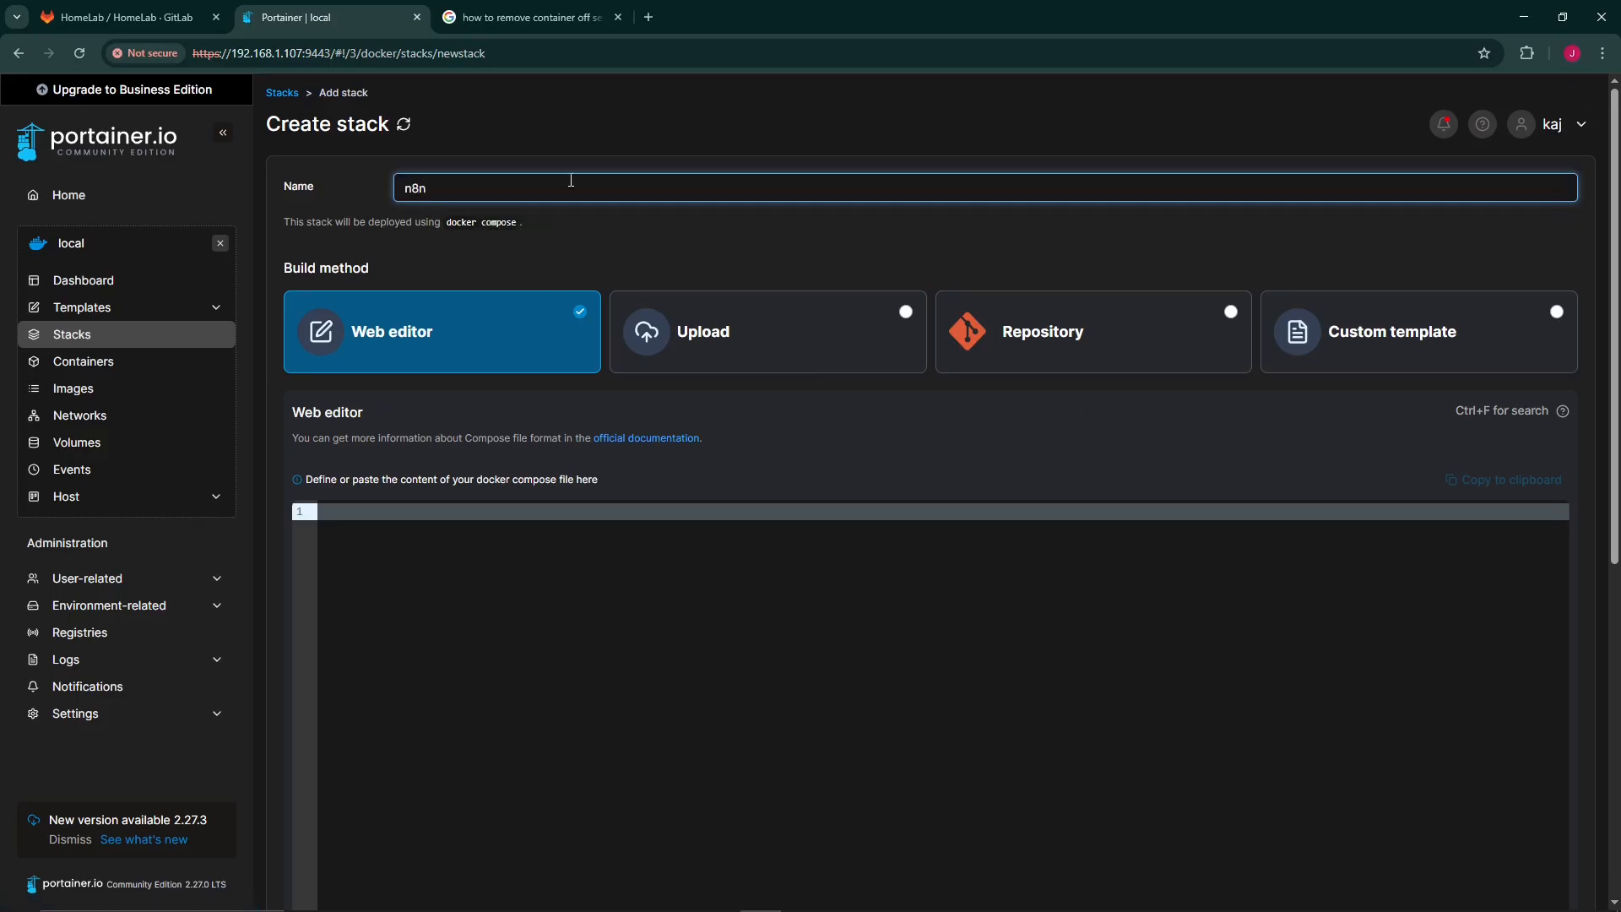
pyautogui.click(1061, 335)
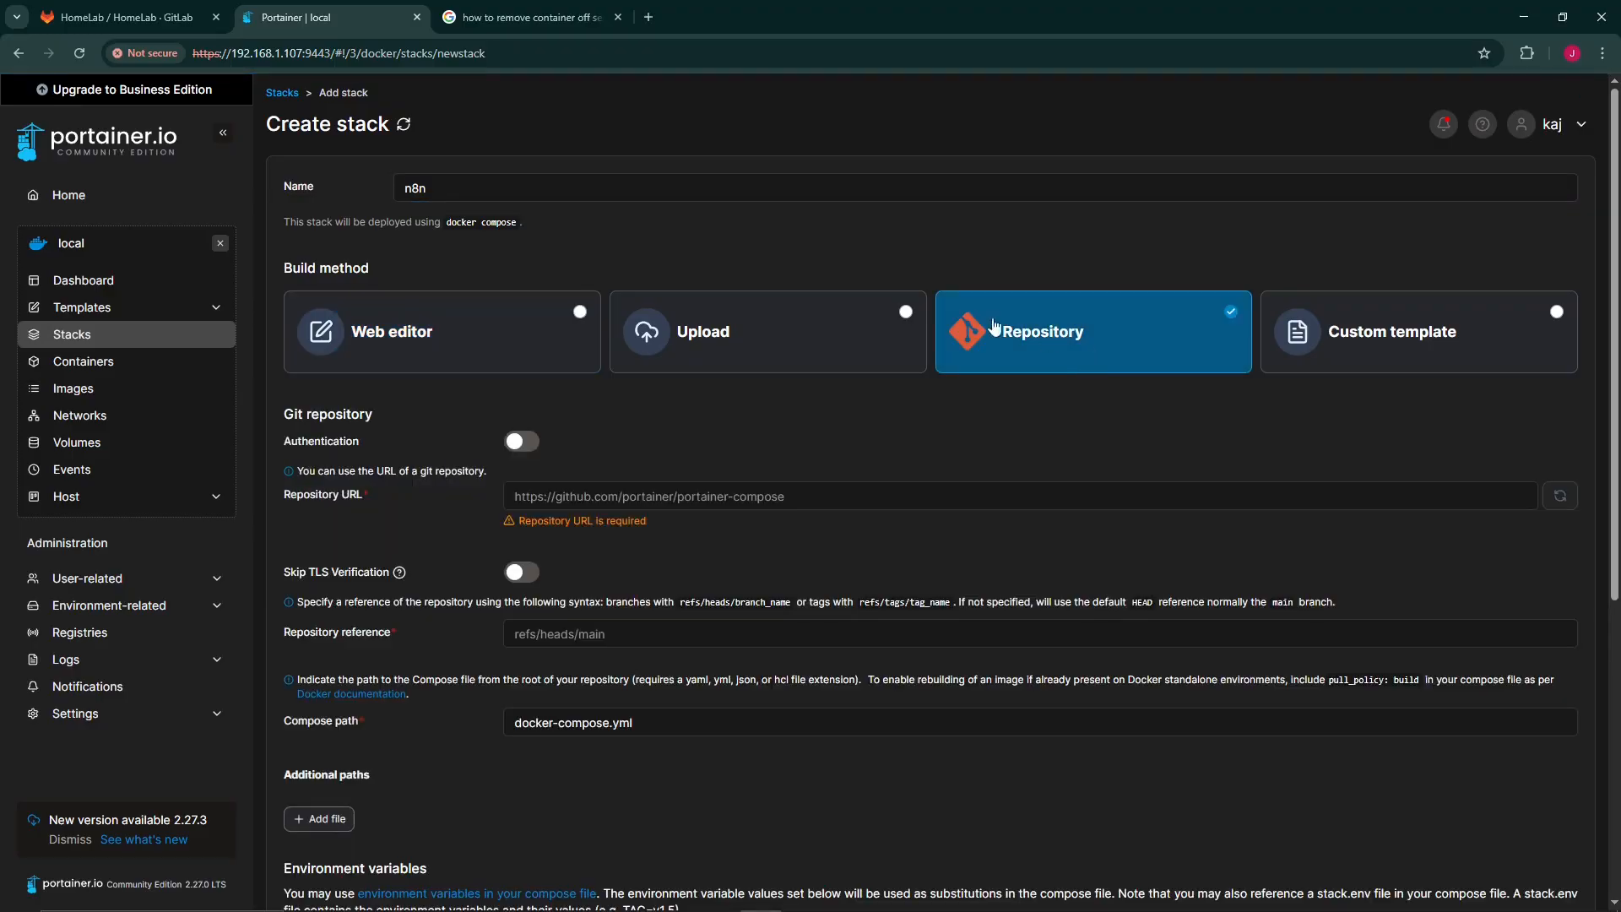
pyautogui.click(522, 442)
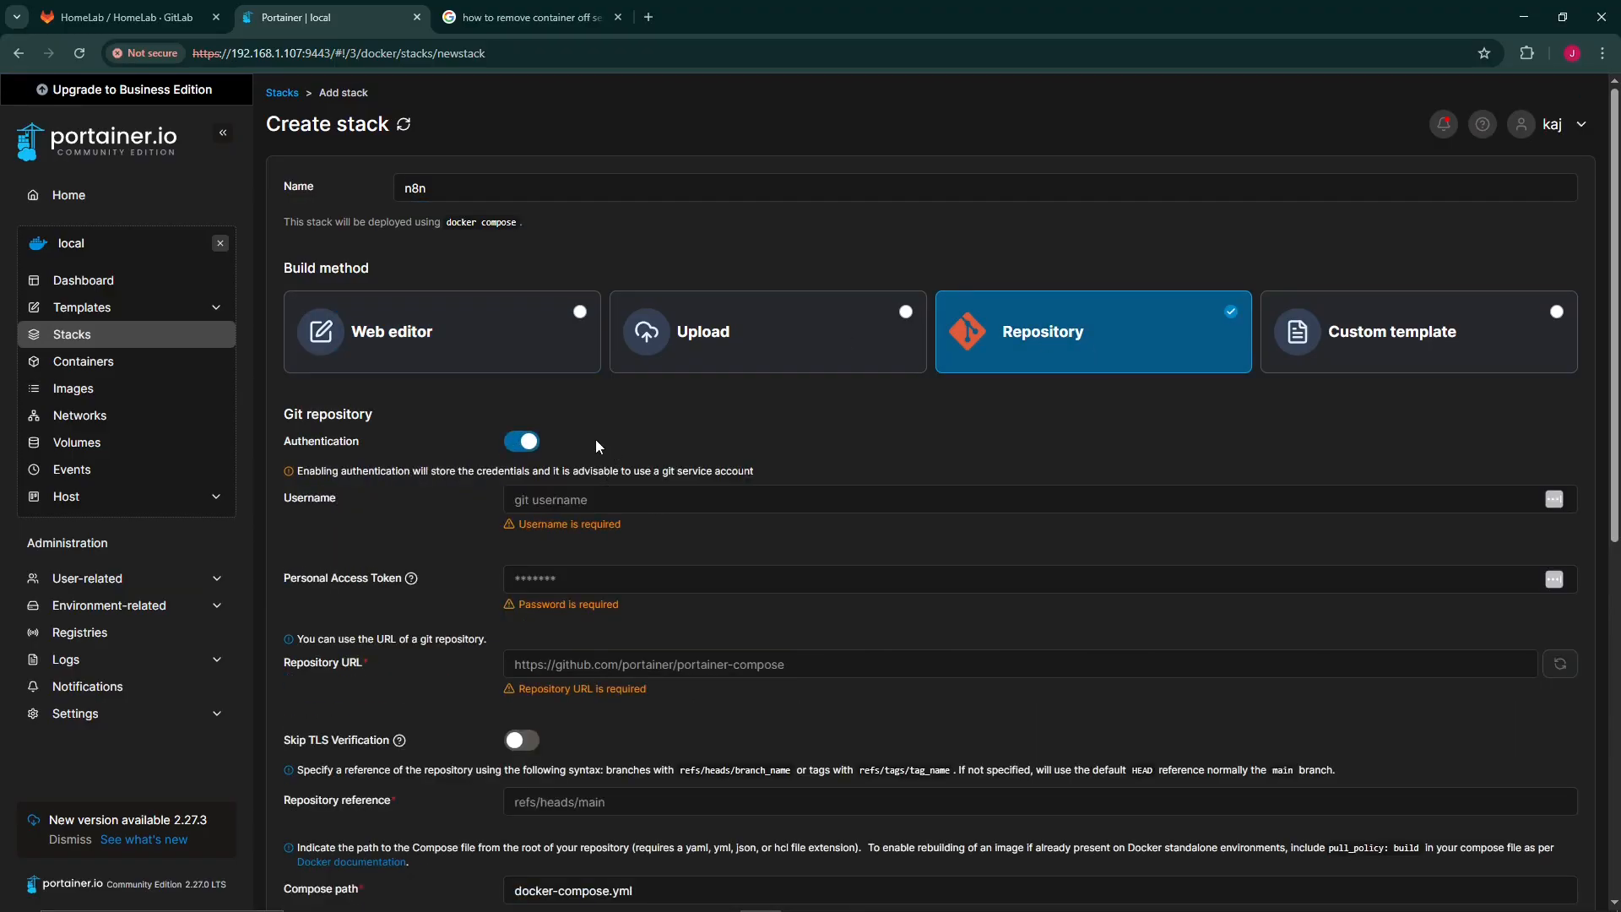
# Enter the personal access token, the HomeLab project's GitLab repository URL, and n8n.yaml as the compose path.
pyautogui.scroll(-1, 595, 446)
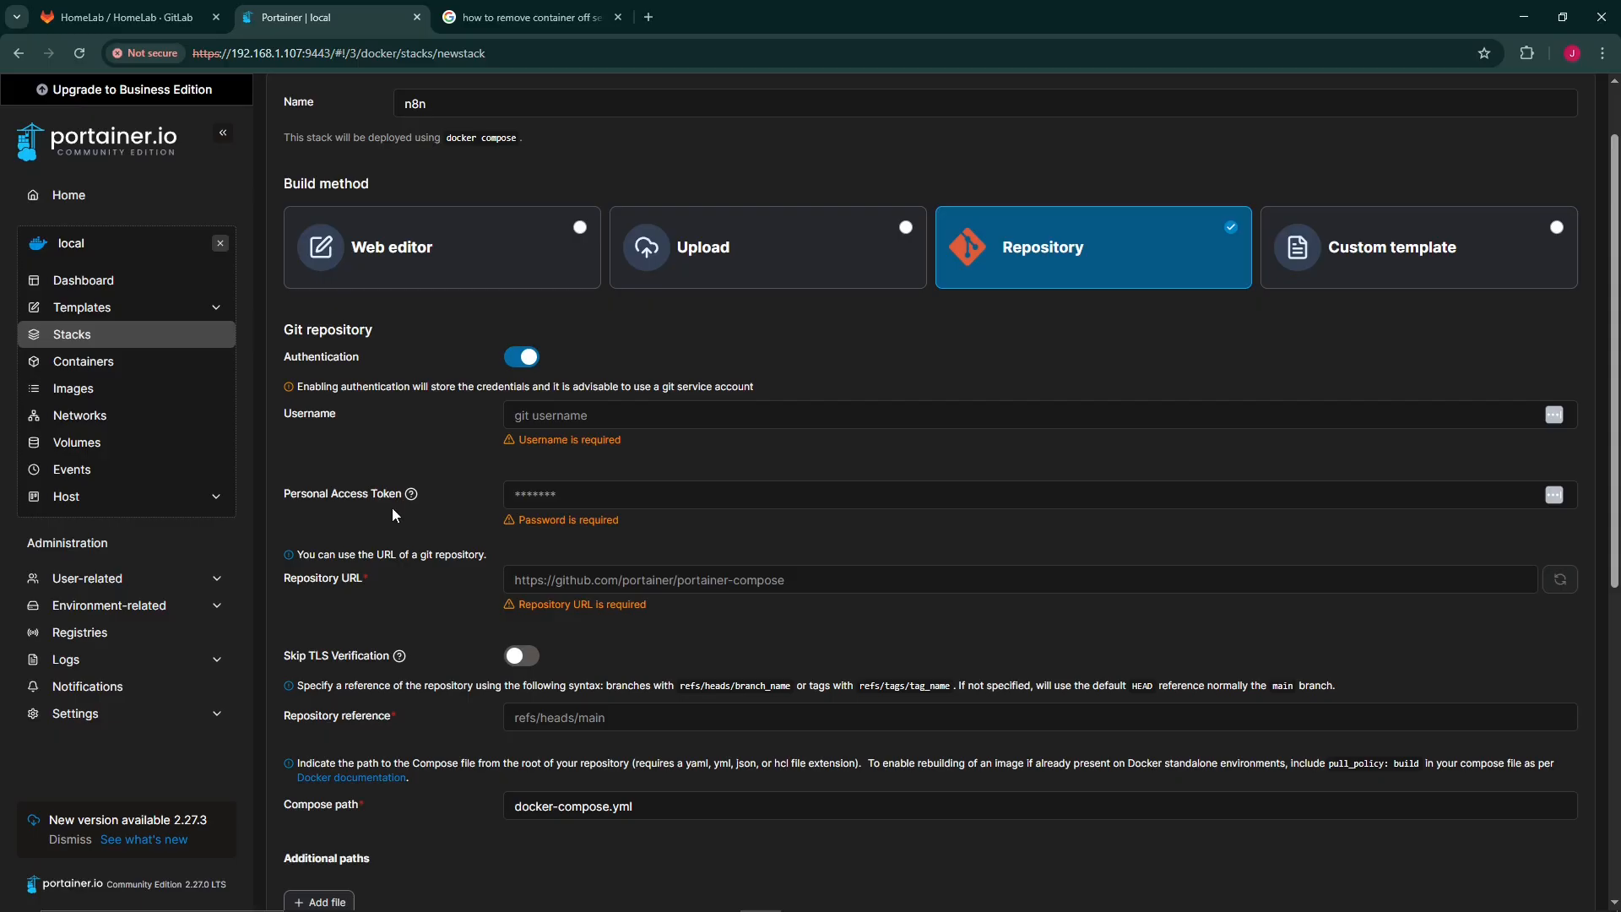
pyautogui.scroll(-1, 392, 508)
pyautogui.click(681, 497)
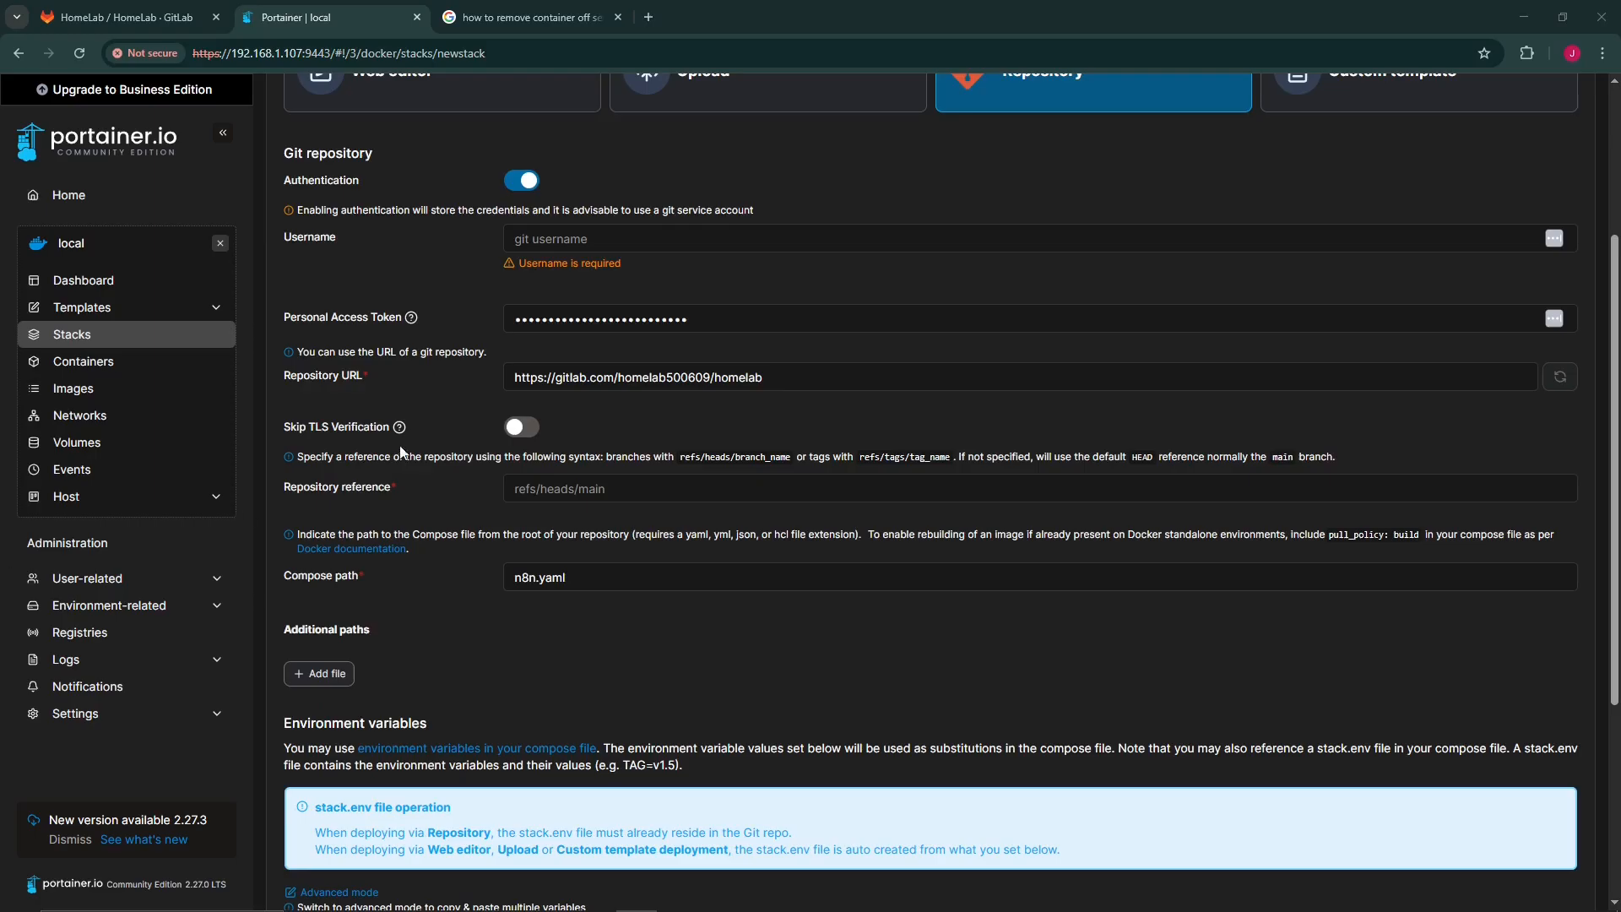
# Review the n8n stack's Git repository settings and highlight the hidden personal access token.
pyautogui.scroll(3, 391, 463)
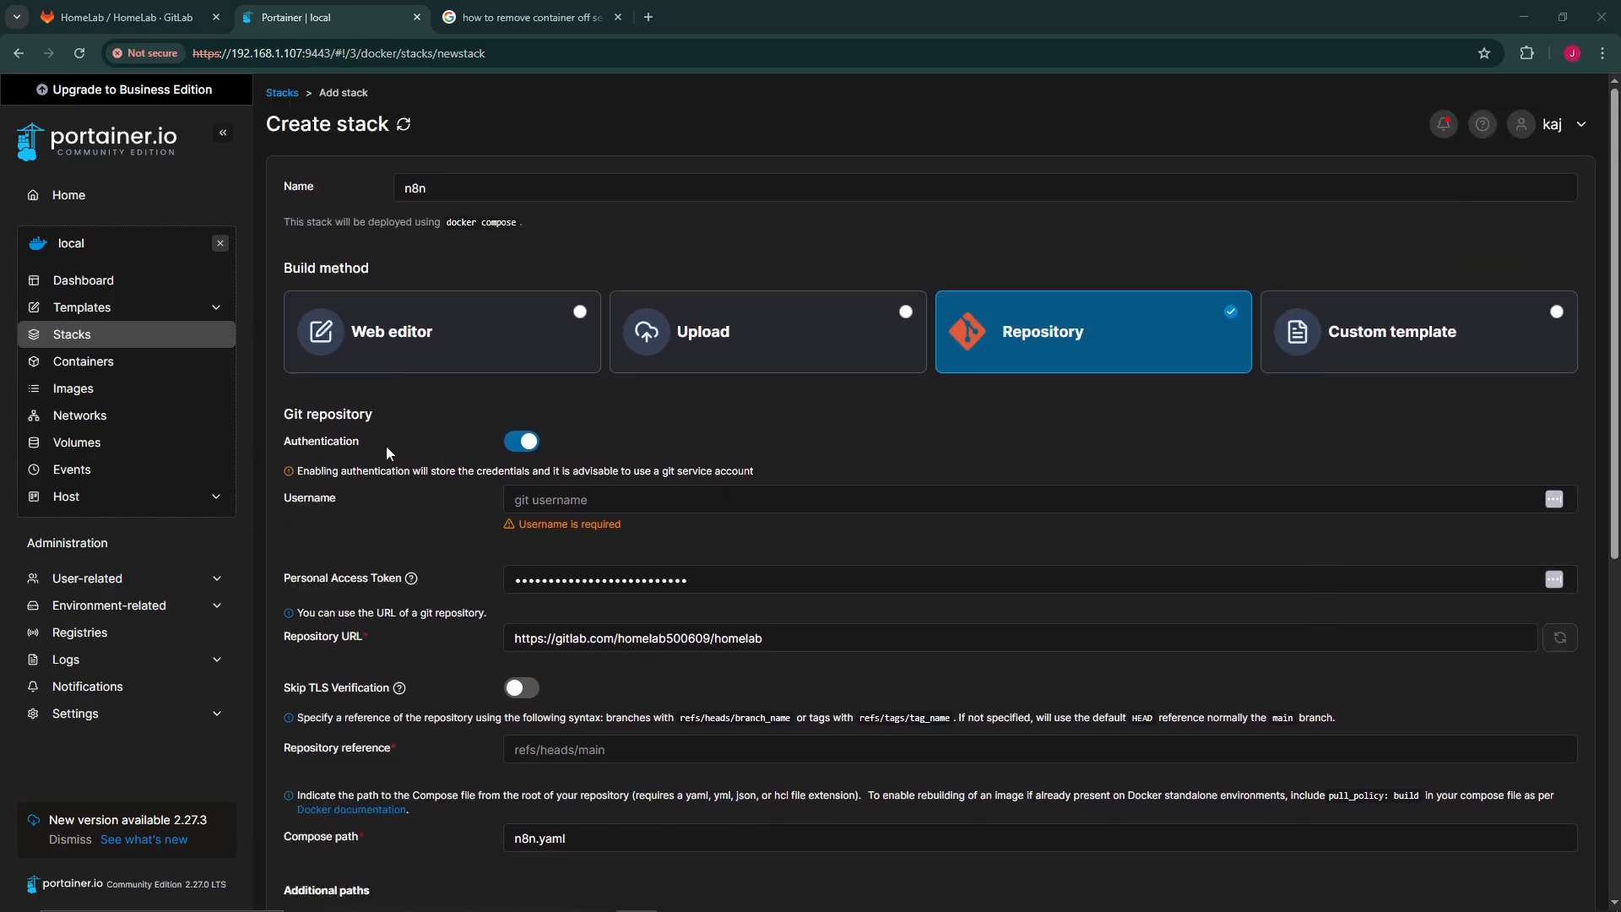
pyautogui.scroll(-1, 567, 405)
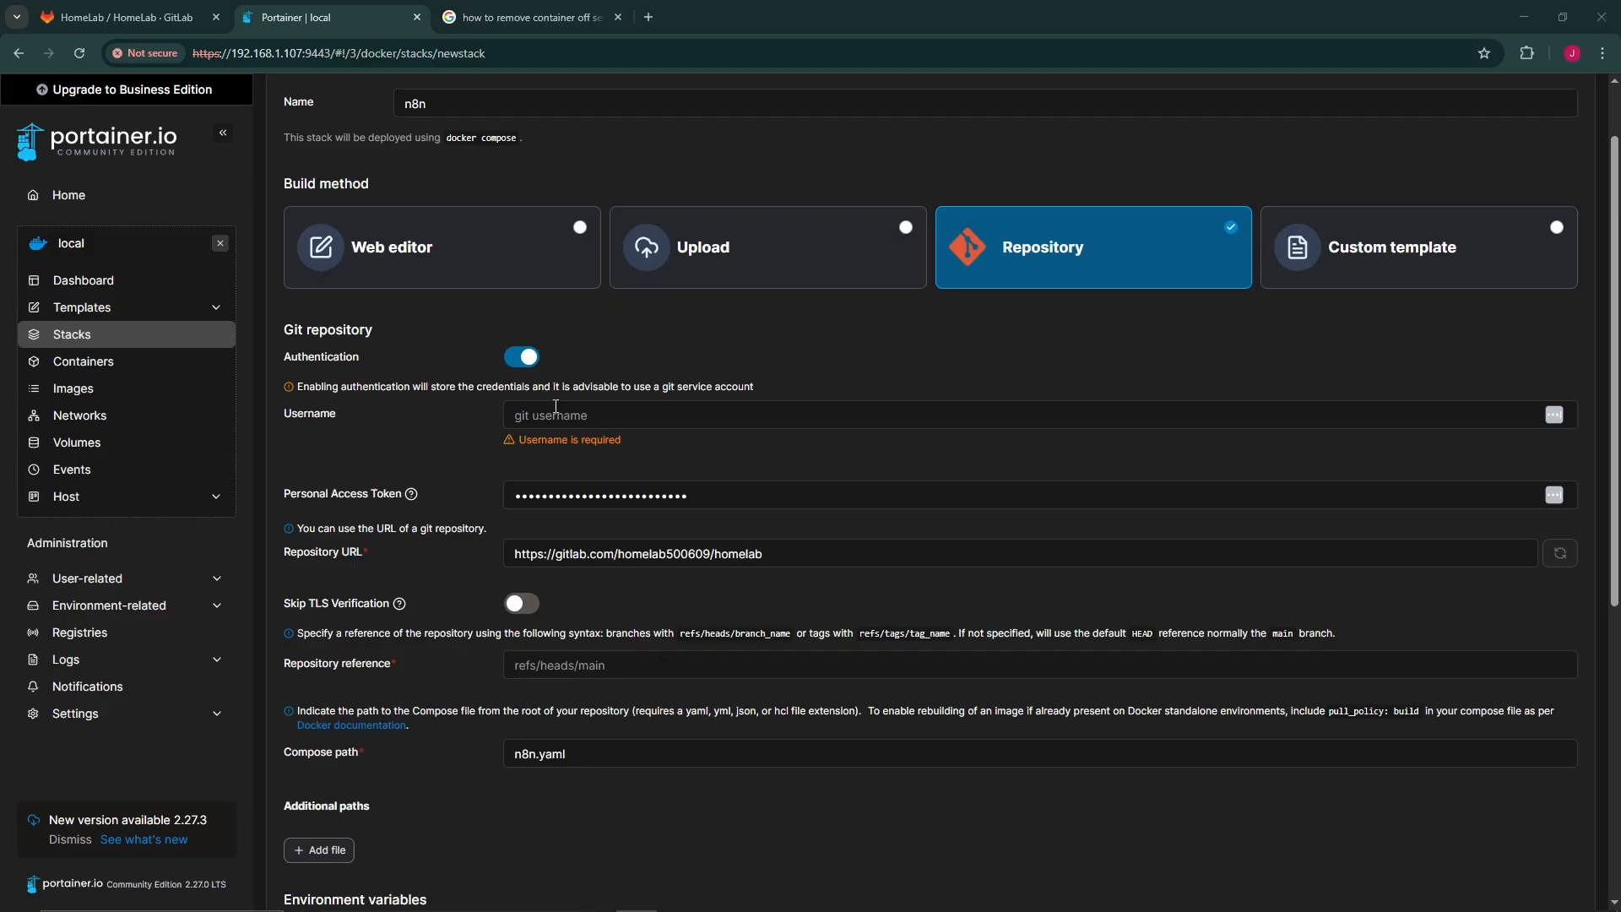
pyautogui.scroll(-3, 479, 676)
pyautogui.scroll(2, 489, 605)
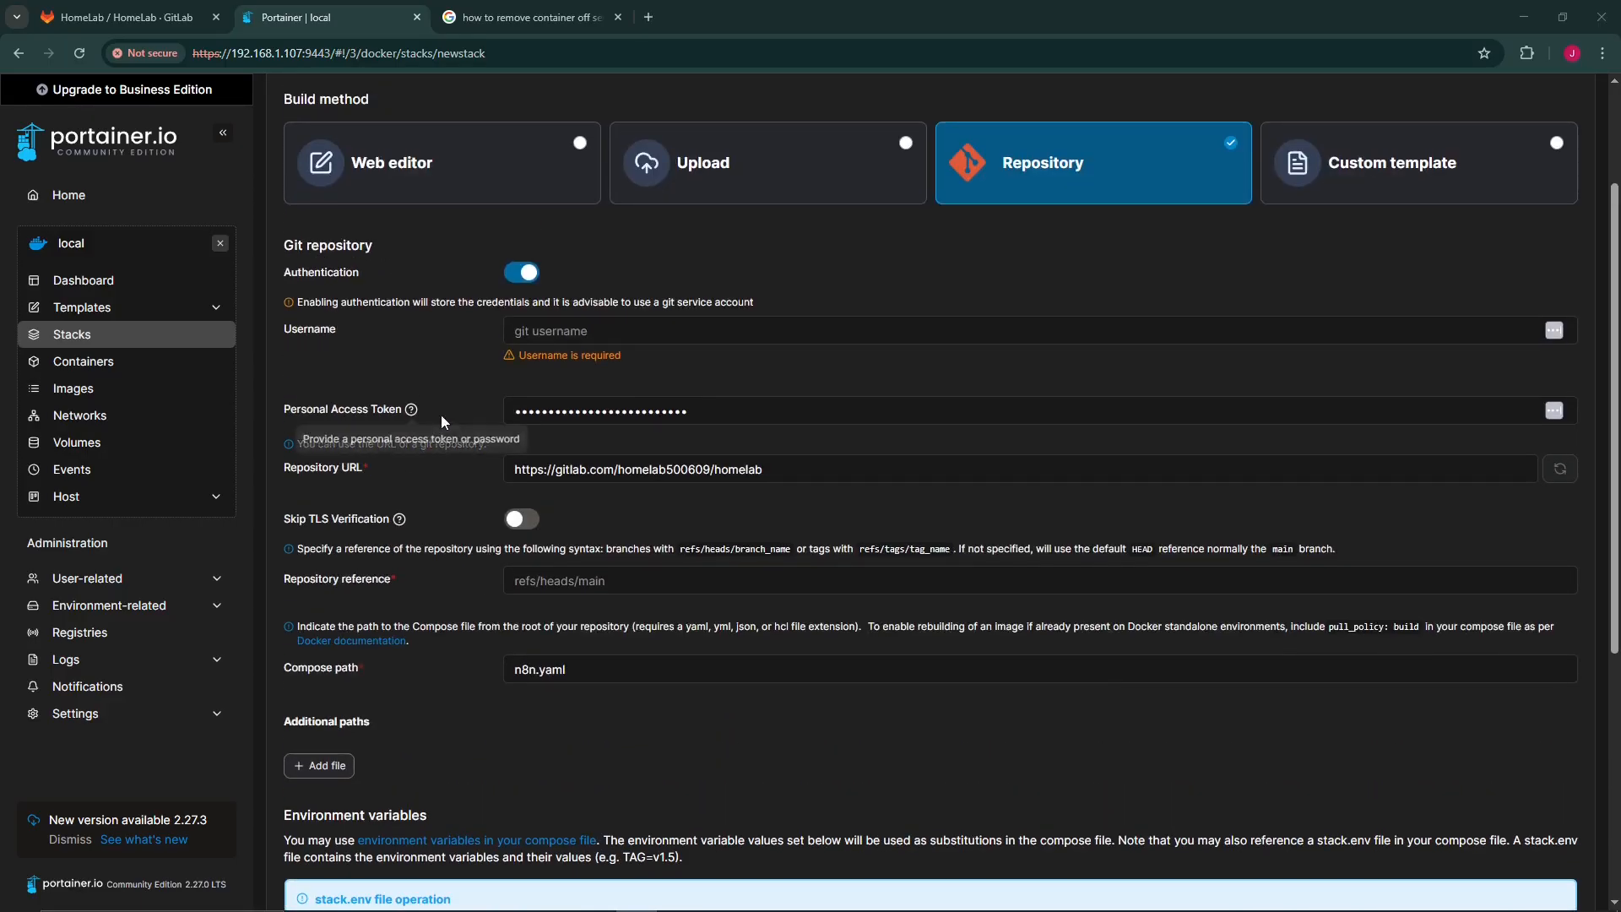
pyautogui.moveTo(730, 413); pyautogui.dragTo(483, 409)
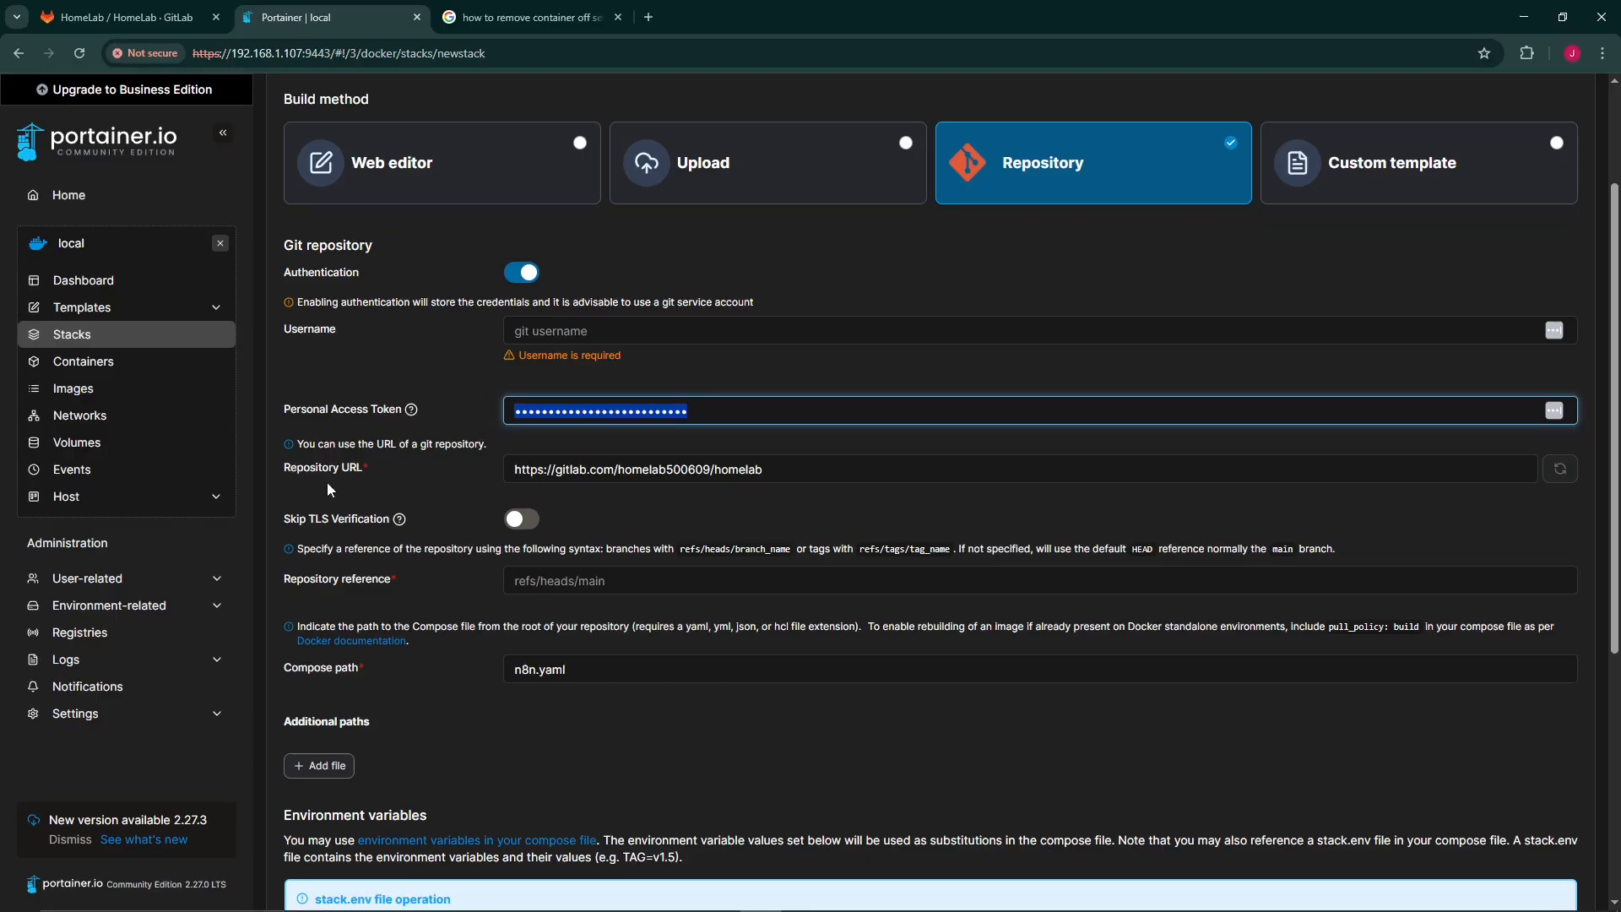
# Check the HomeLab project's address in GitLab, and examine Portainer's note on the default repository reference and main branch.
pyautogui.click(126, 17)
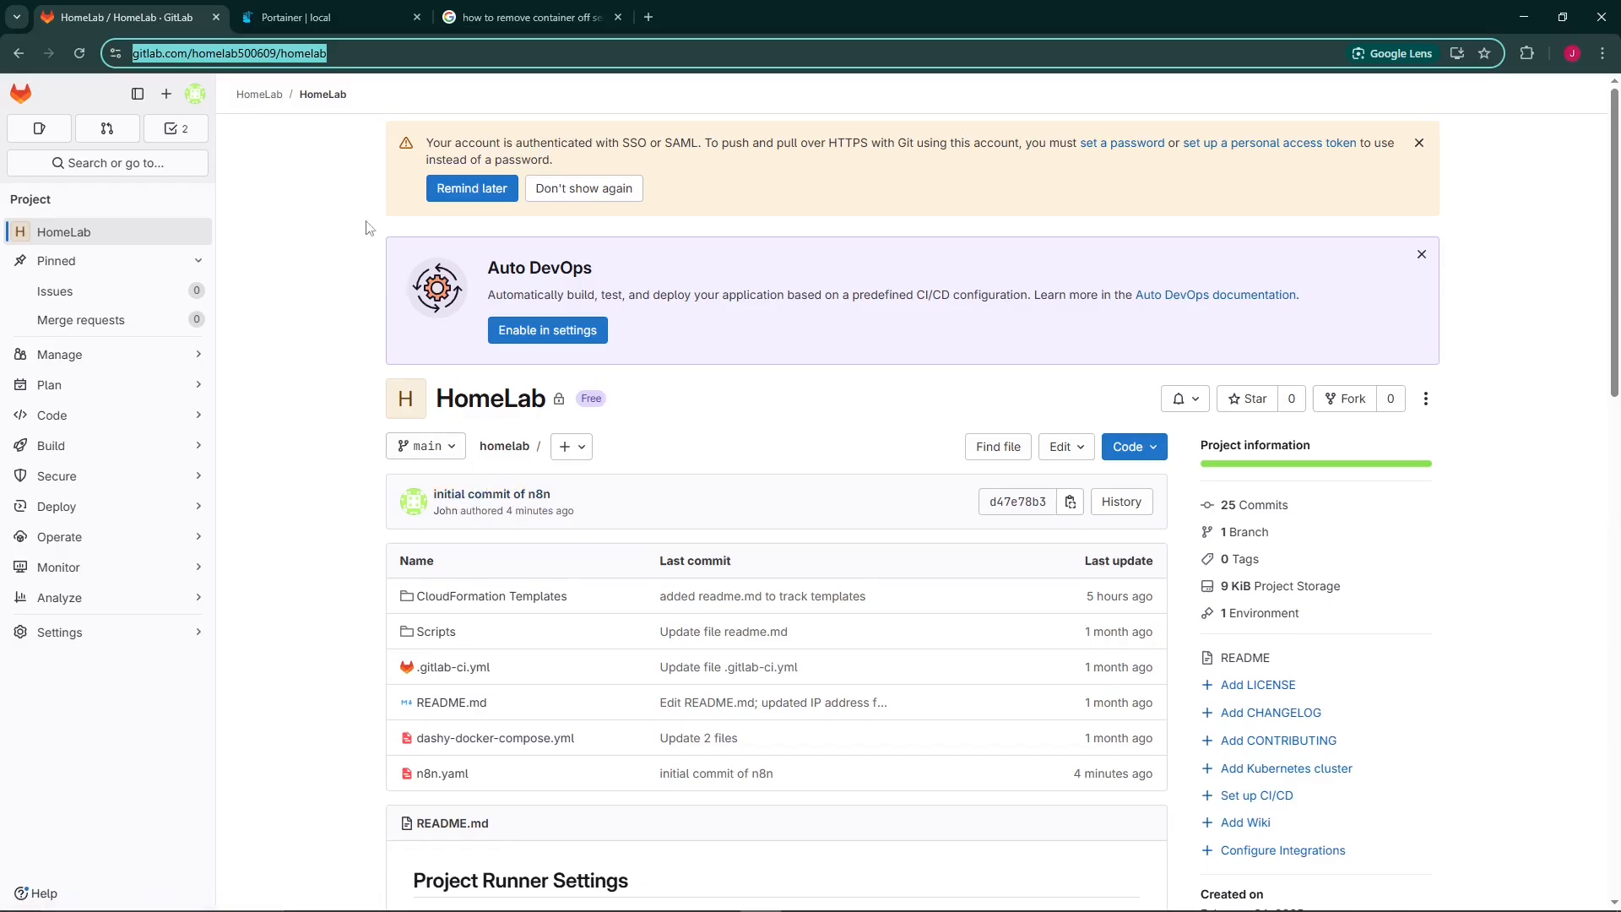
pyautogui.click(304, 17)
pyautogui.scroll(-1, 433, 489)
pyautogui.click(598, 497)
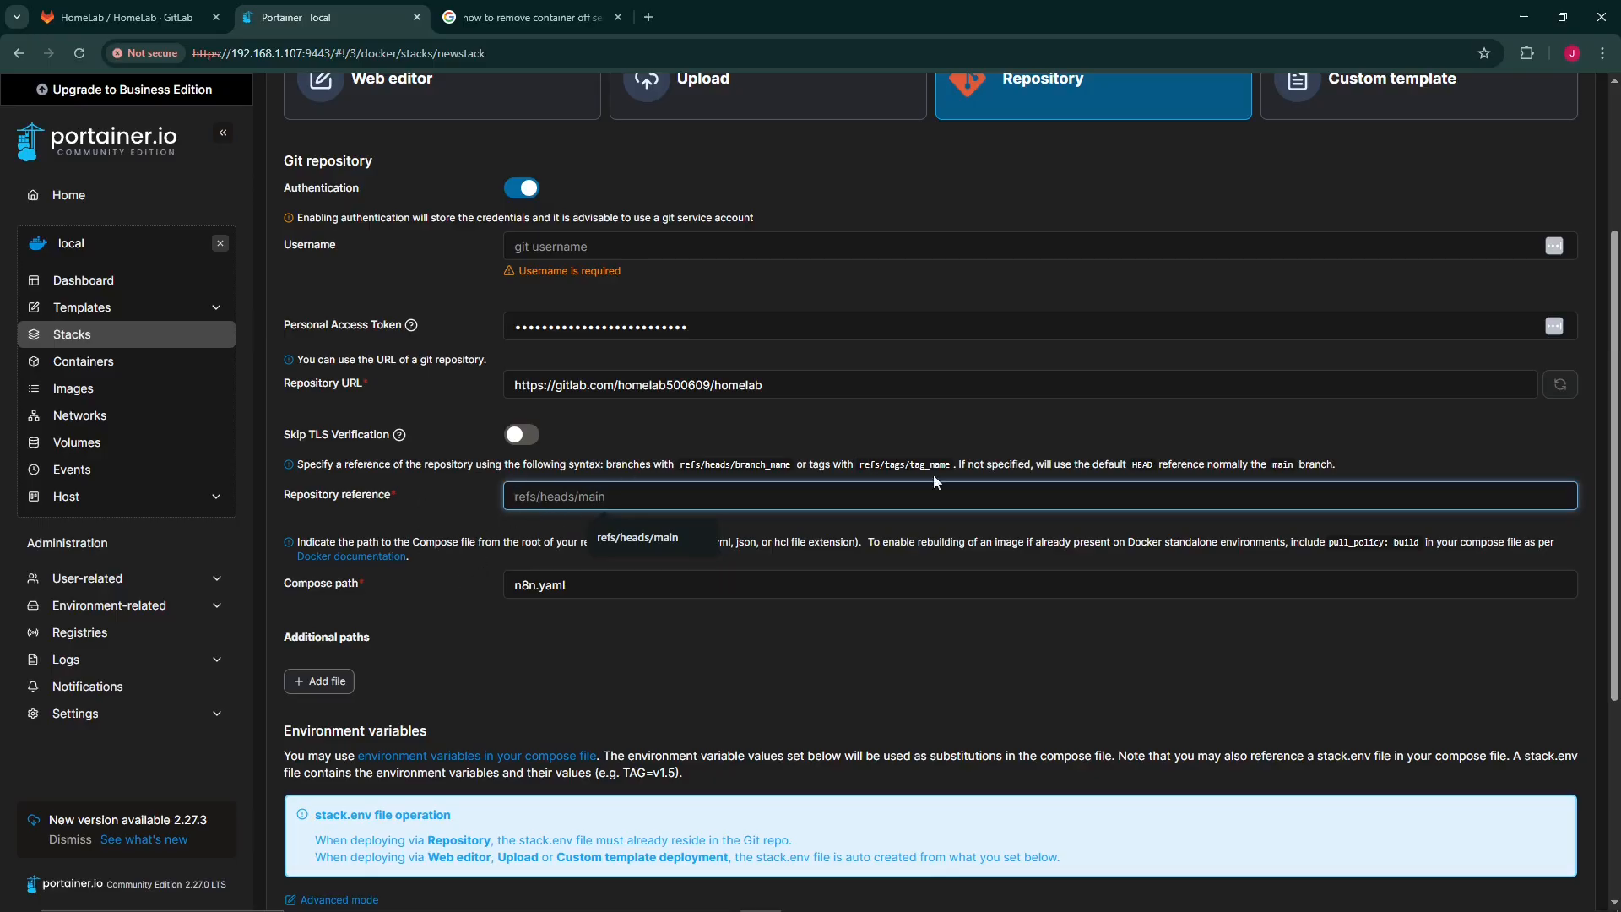
pyautogui.moveTo(960, 465); pyautogui.dragTo(1115, 463)
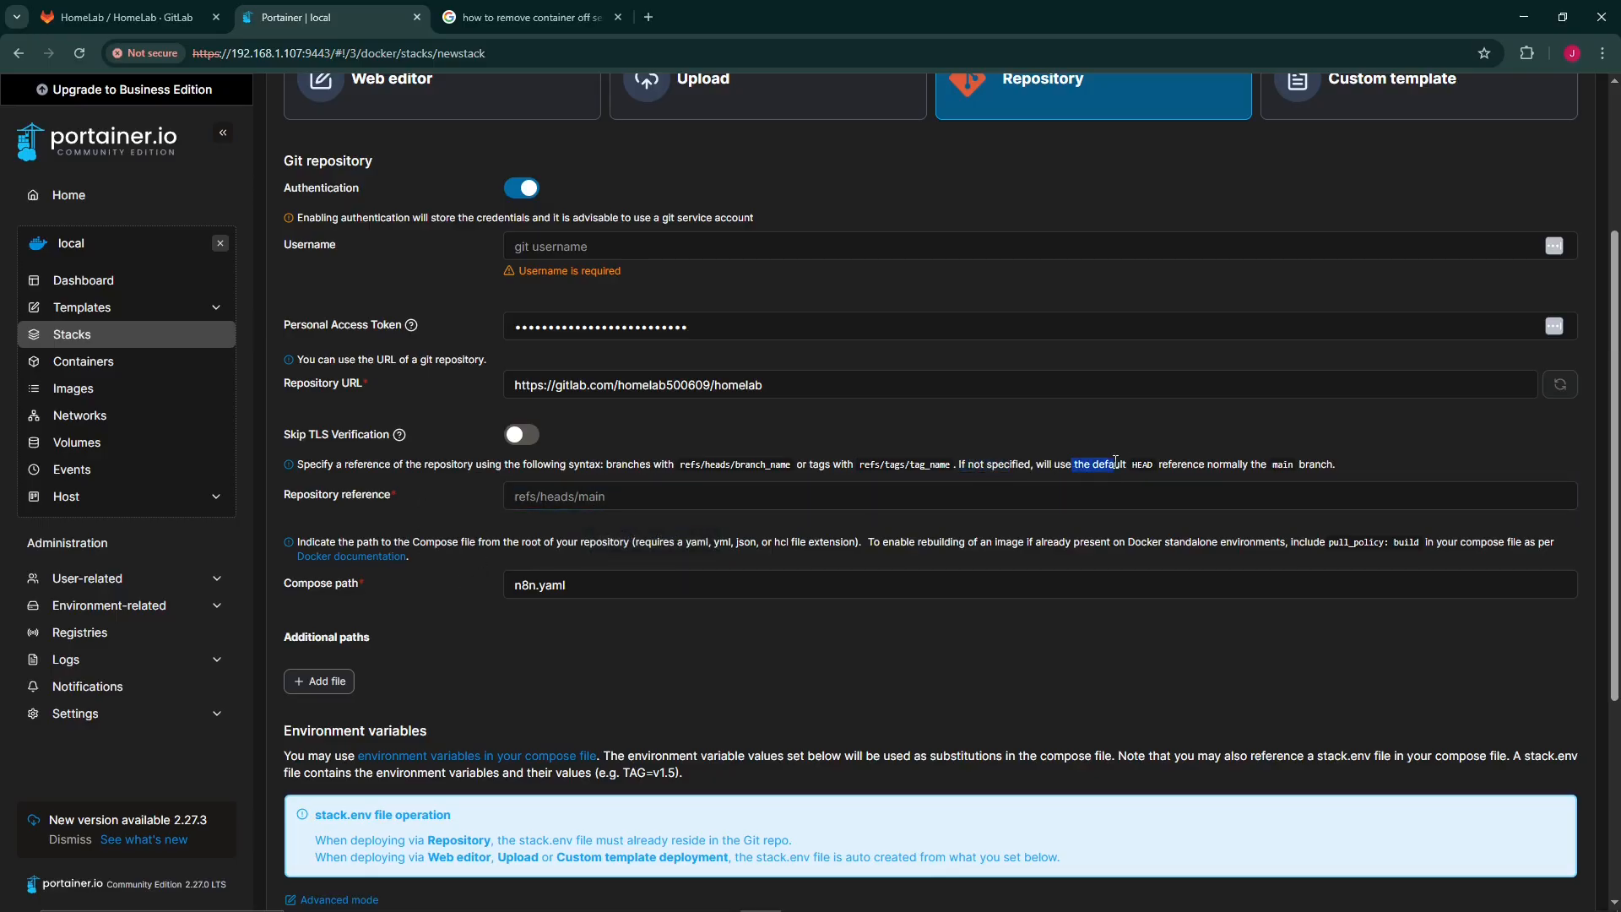
pyautogui.moveTo(1213, 464); pyautogui.dragTo(1285, 461)
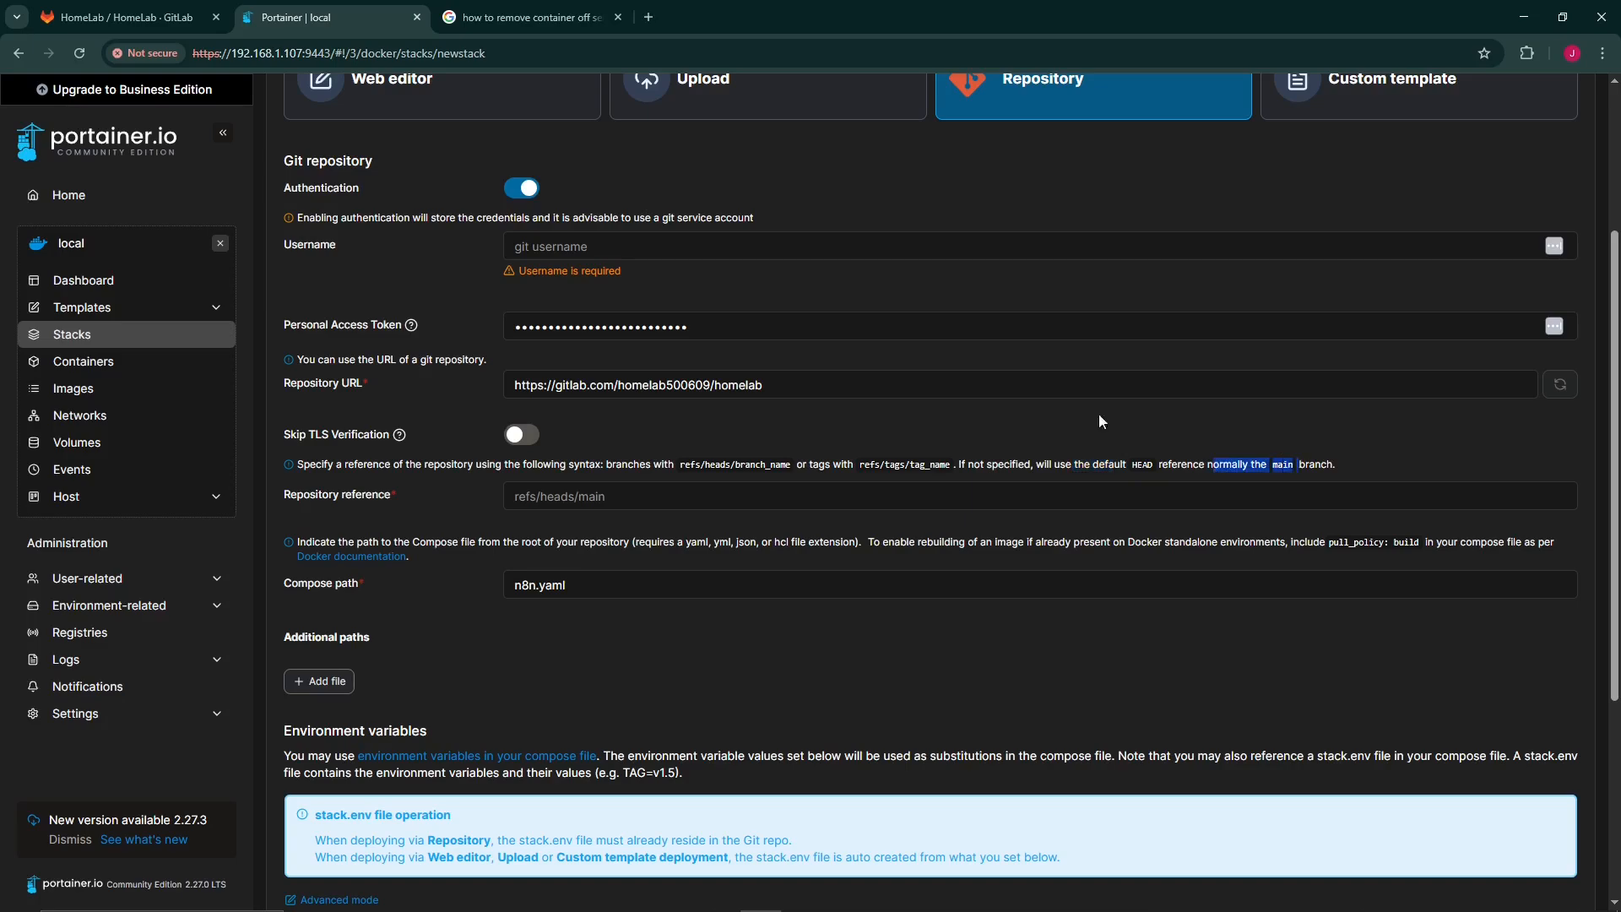
# Check the HomeLab project's branch list and files in GitLab against the stack's repository reference and compose path.
pyautogui.click(182, 17)
pyautogui.click(438, 454)
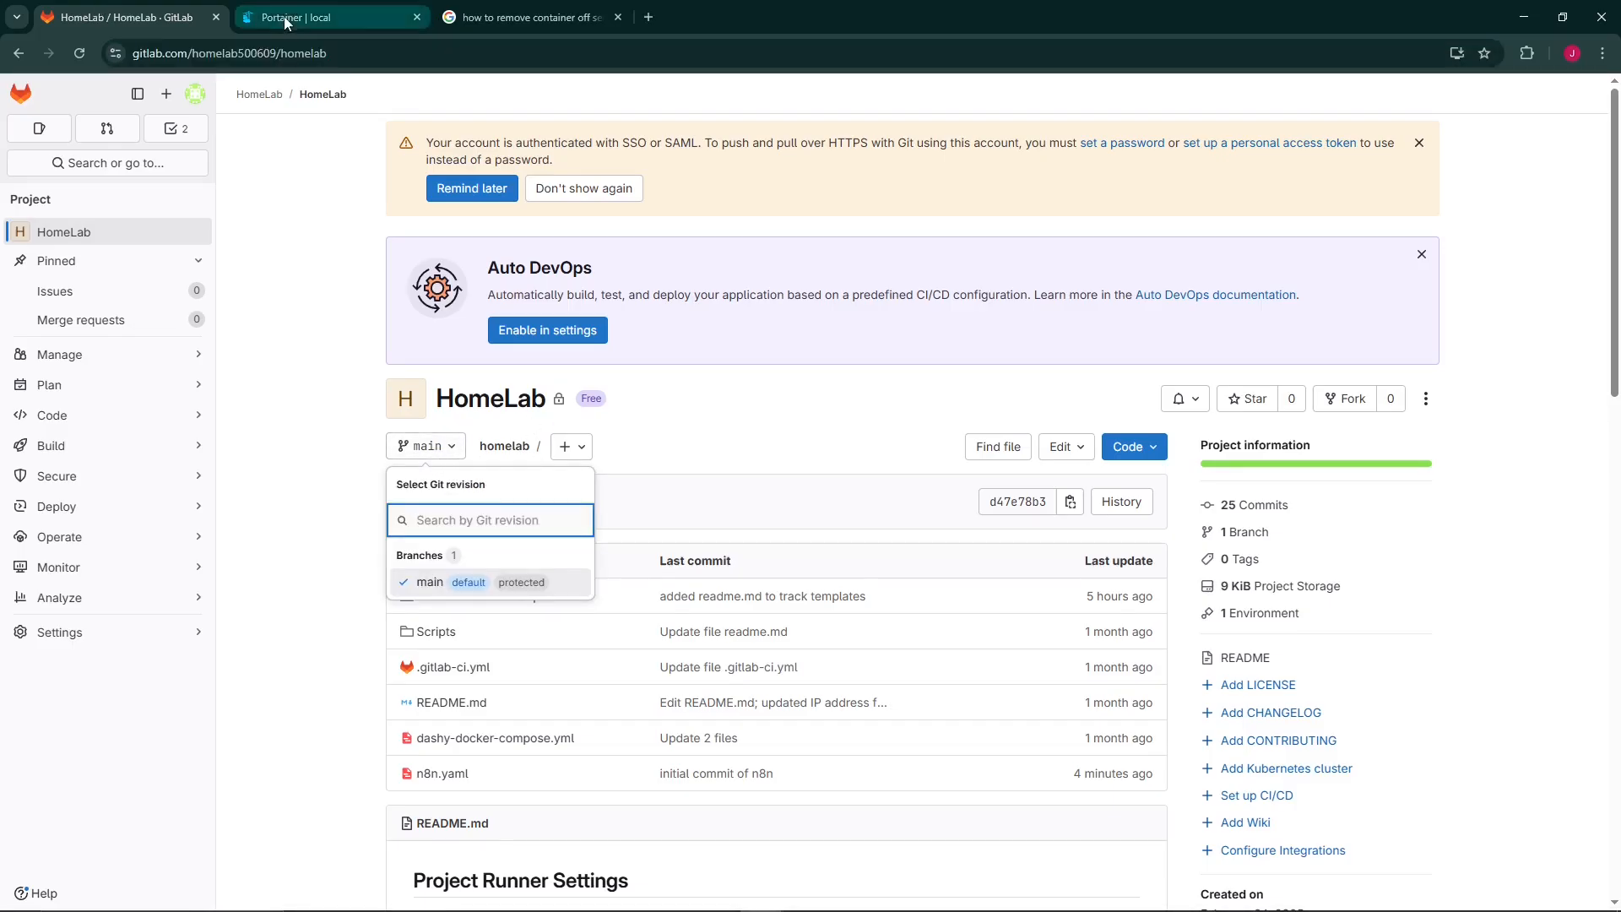
pyautogui.click(330, 17)
pyautogui.scroll(-1, 437, 534)
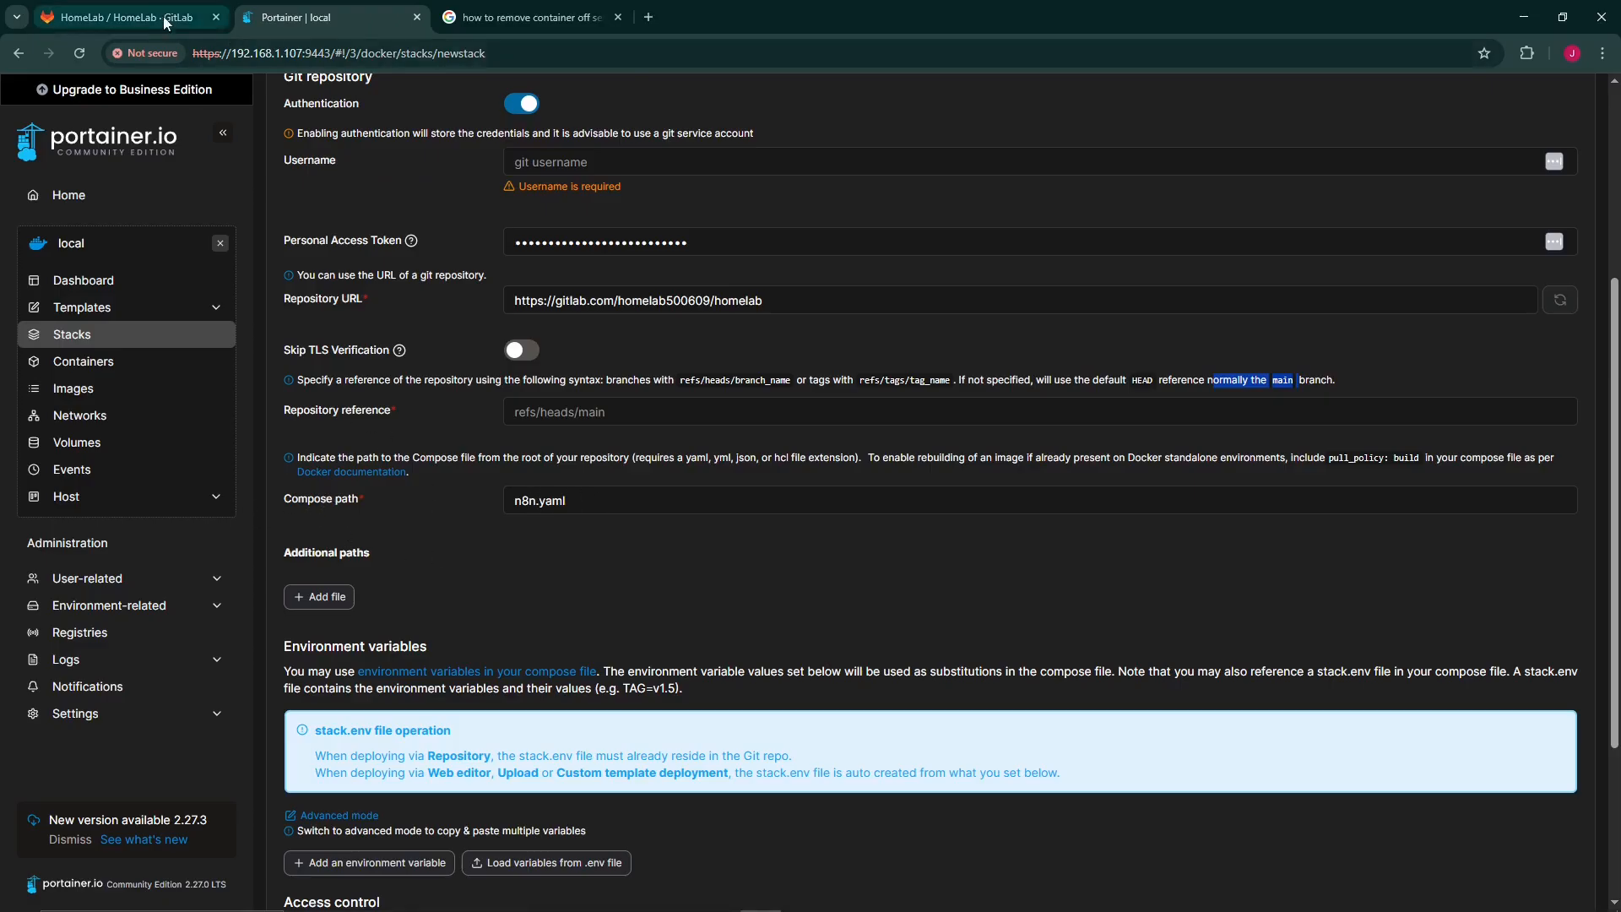
pyautogui.click(127, 17)
pyautogui.click(304, 751)
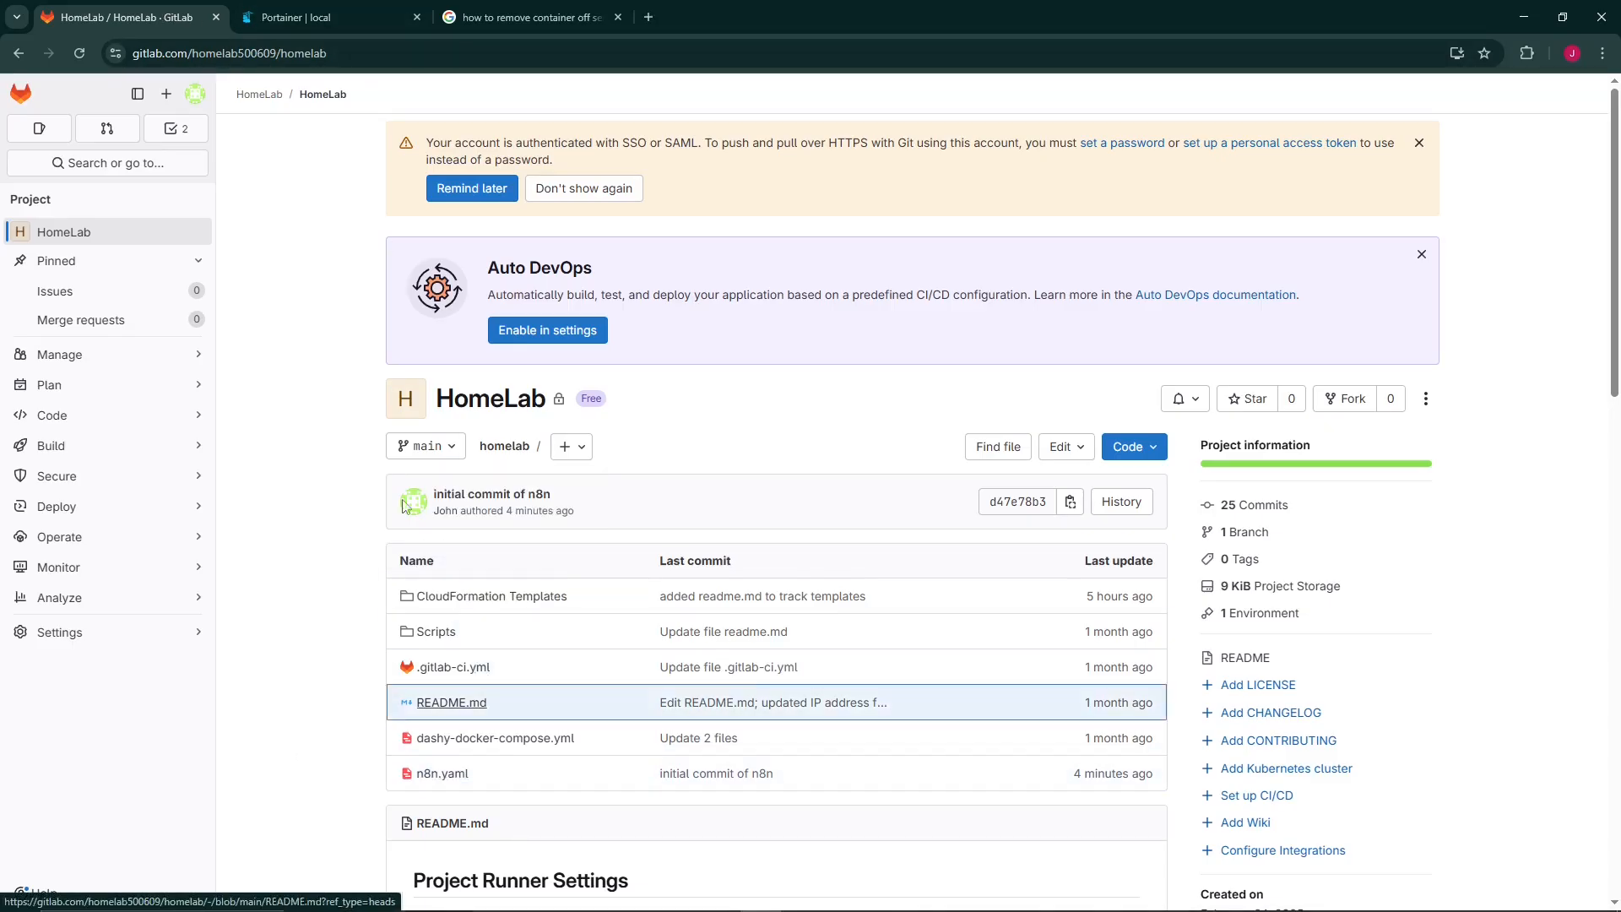
# Switch to Portainer and review the new n8n stack's repository, environment variable, and access control settings.
pyautogui.click(295, 17)
pyautogui.scroll(-2, 510, 532)
pyautogui.scroll(1, 510, 543)
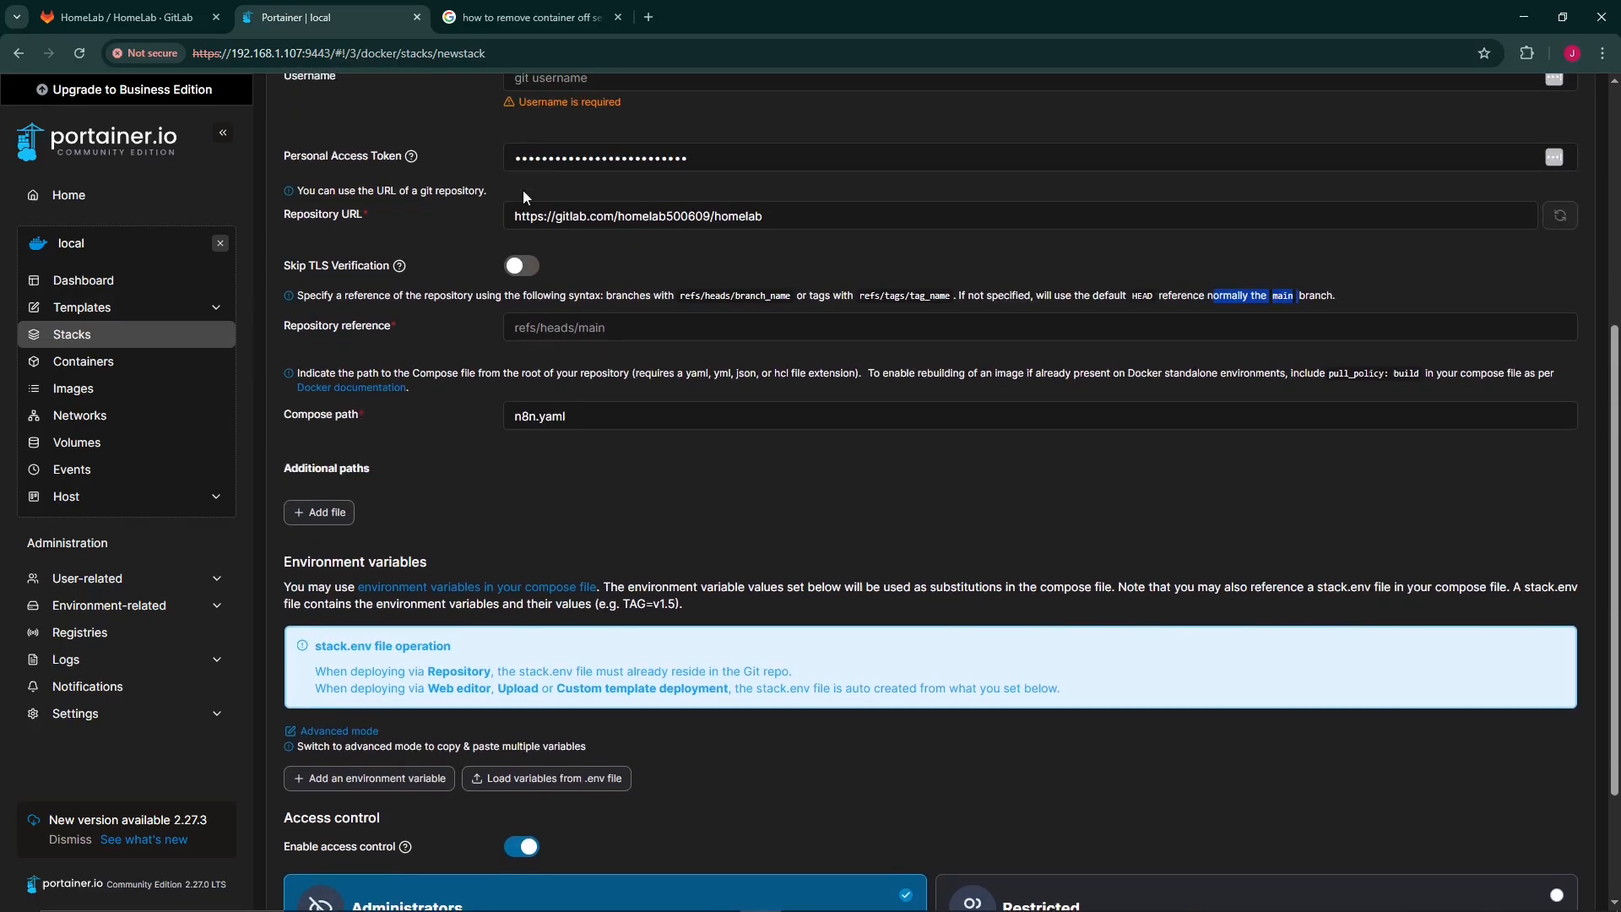
pyautogui.scroll(2, 557, 296)
pyautogui.scroll(-5, 557, 296)
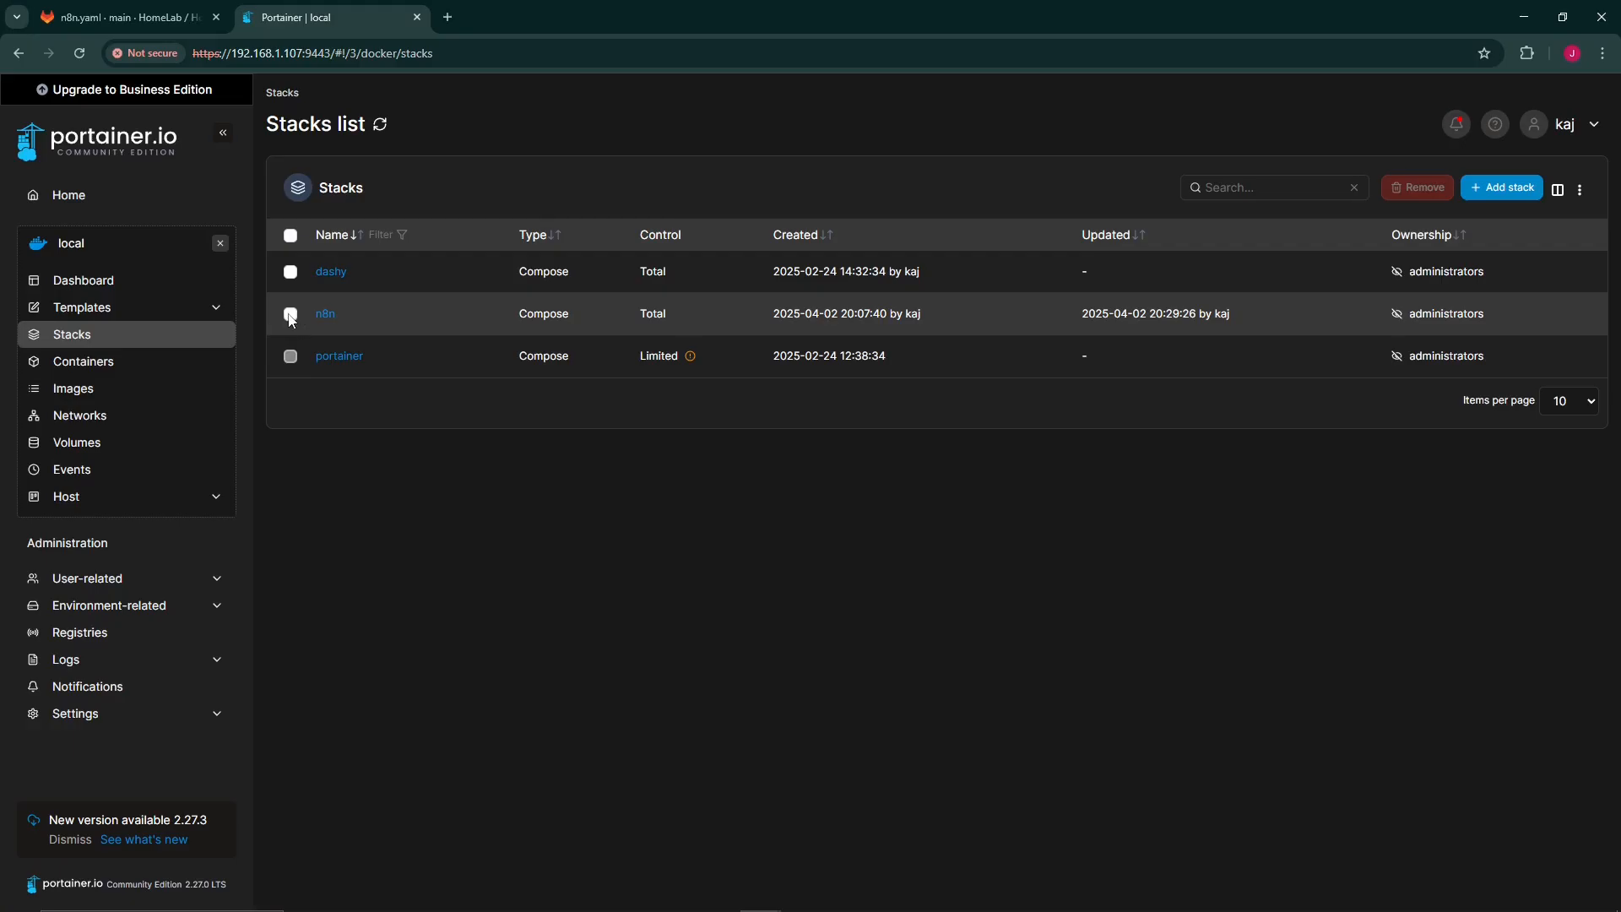
# Inspect the details of the portainer stack, and examine the n8n stack's Git redeployment settings and containers.
pyautogui.click(342, 357)
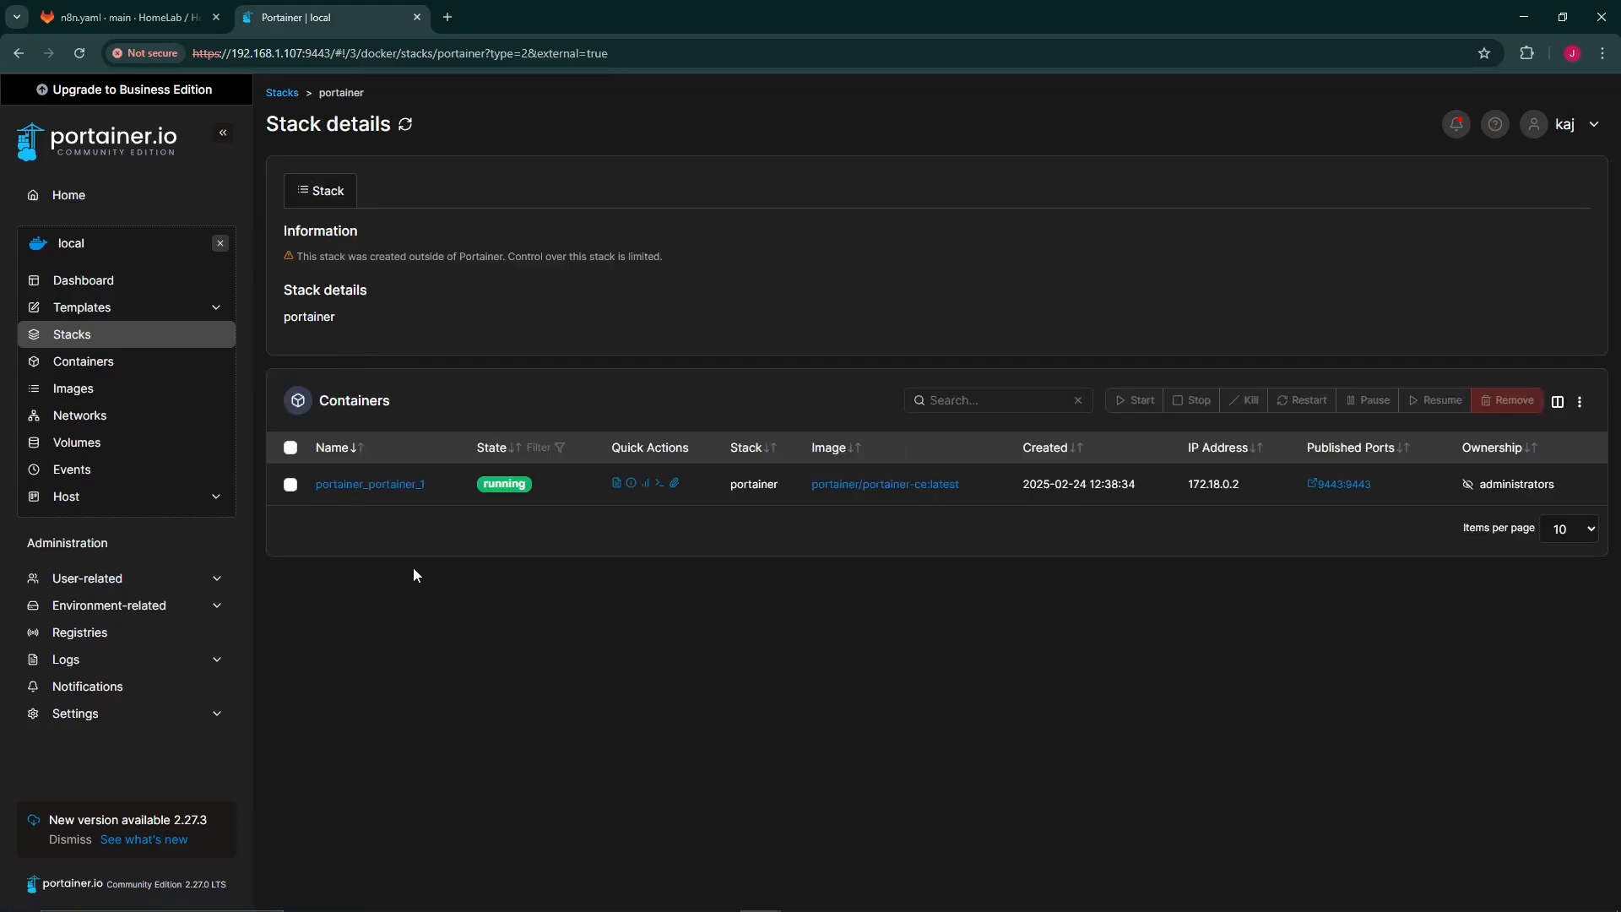
pyautogui.click(17, 53)
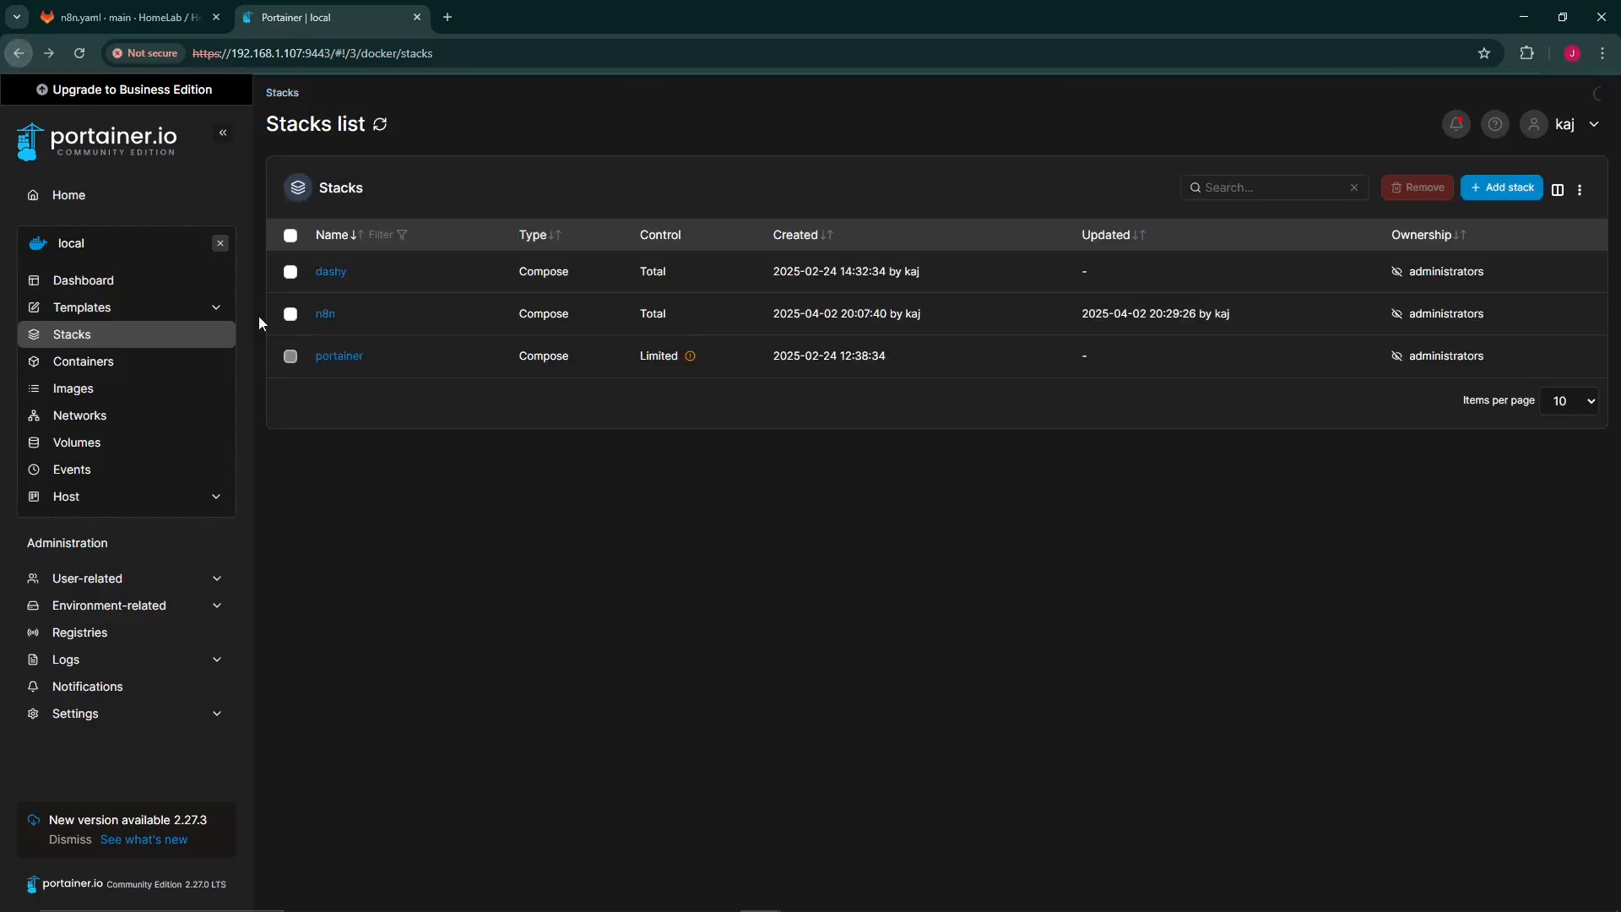
pyautogui.click(326, 316)
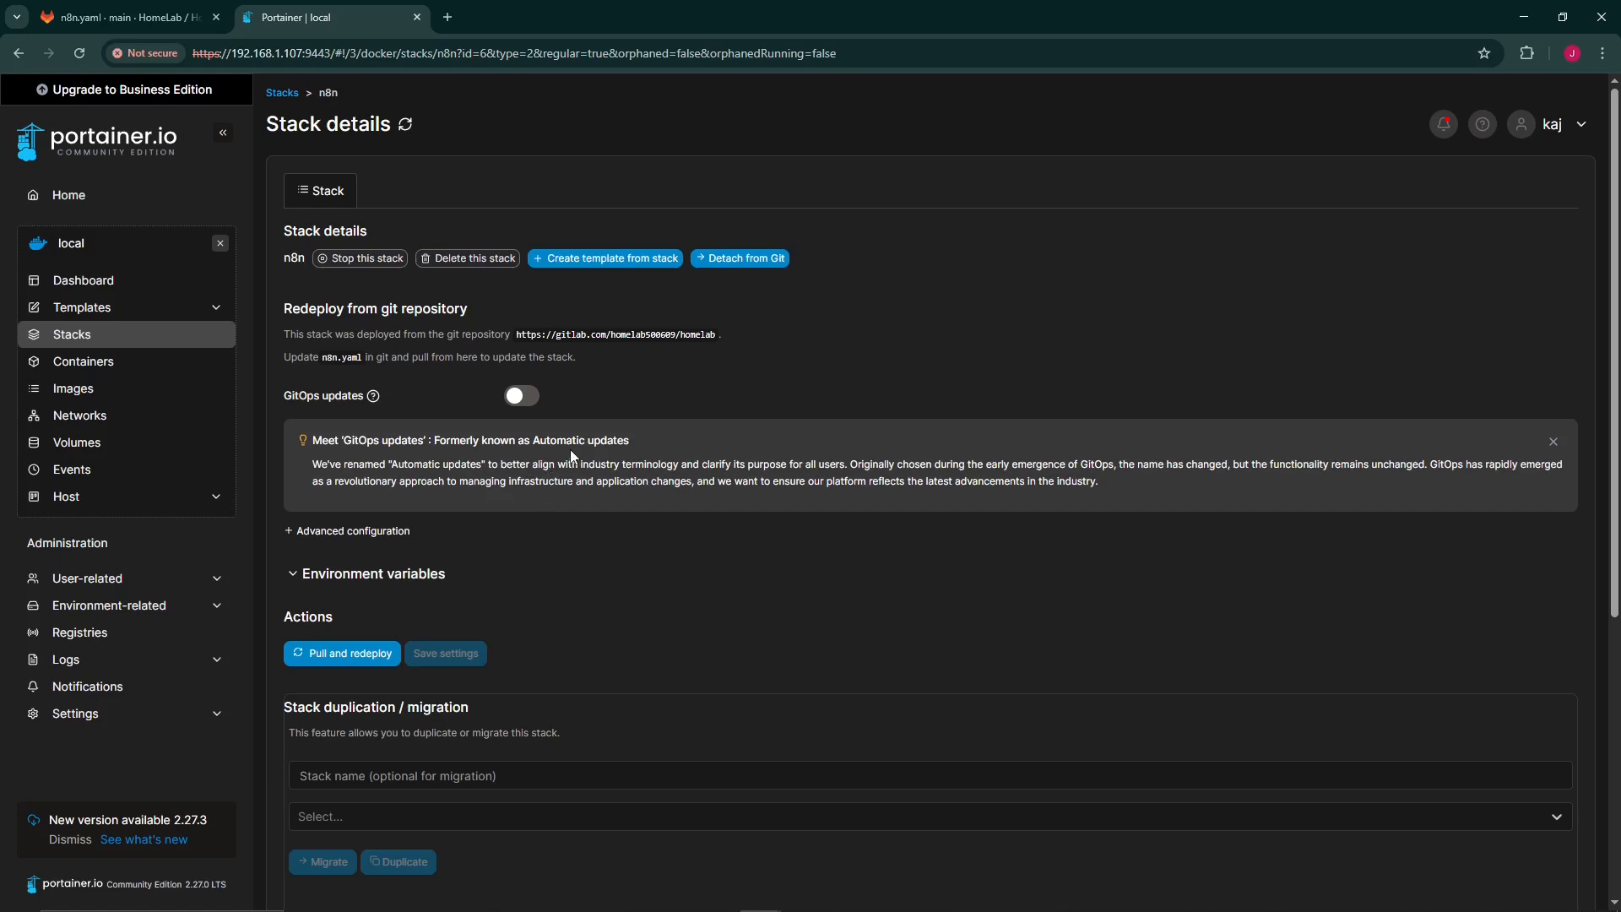
pyautogui.scroll(-4, 601, 540)
pyautogui.scroll(4, 523, 557)
# Review n8n.yaml in GitLab and highlight the N8N_HOST value under the n8n service's environment settings.
pyautogui.click(203, 21)
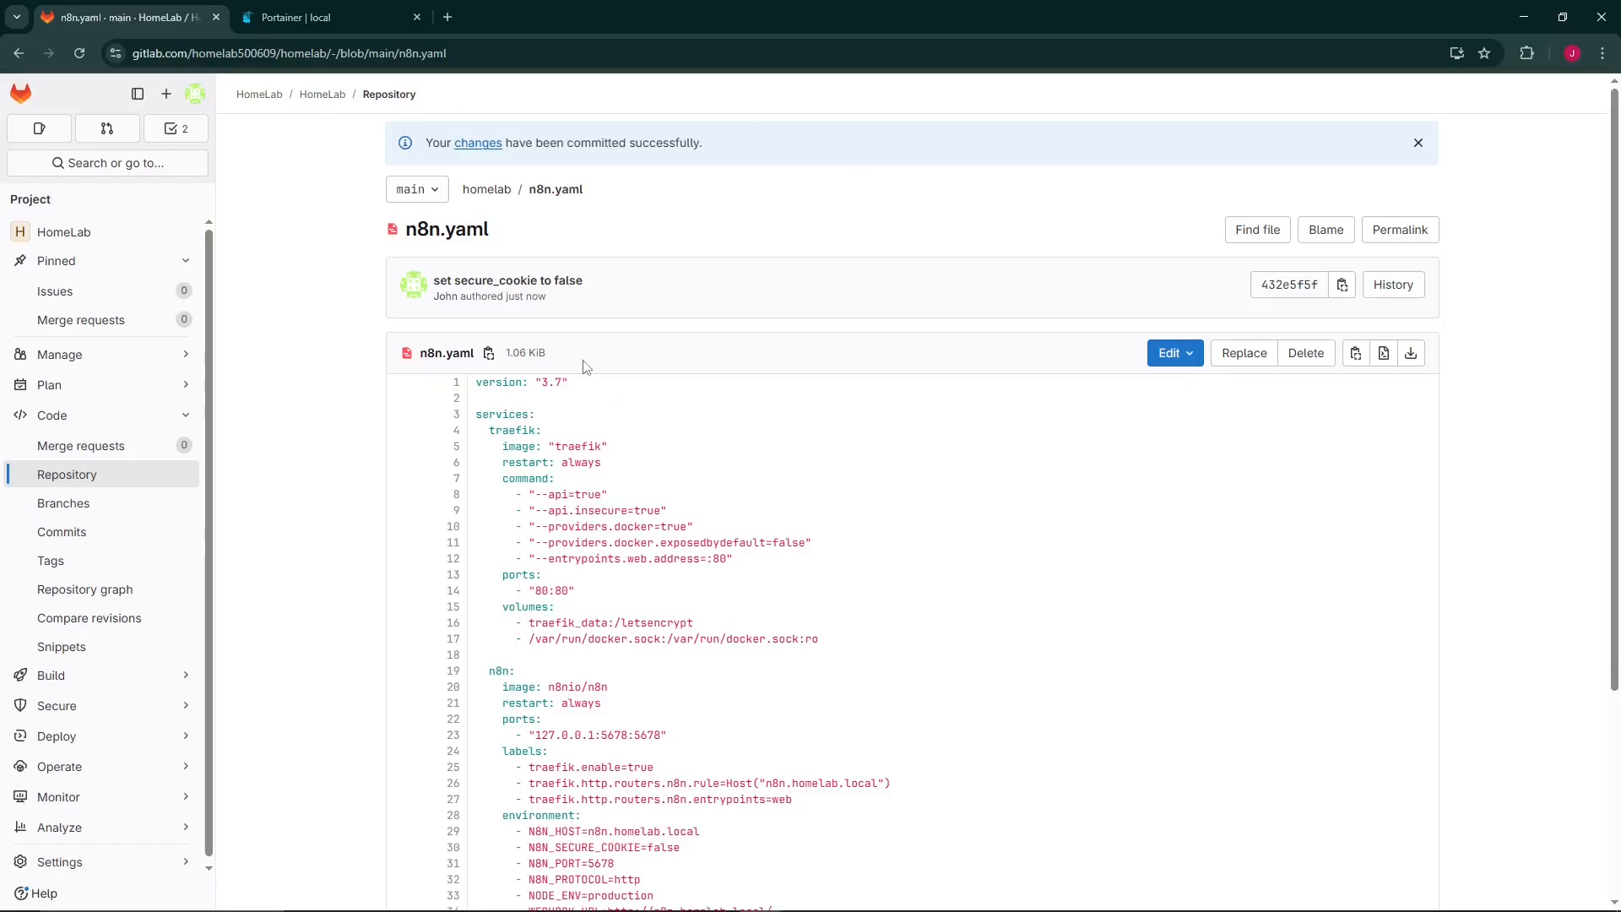
pyautogui.scroll(-3, 639, 574)
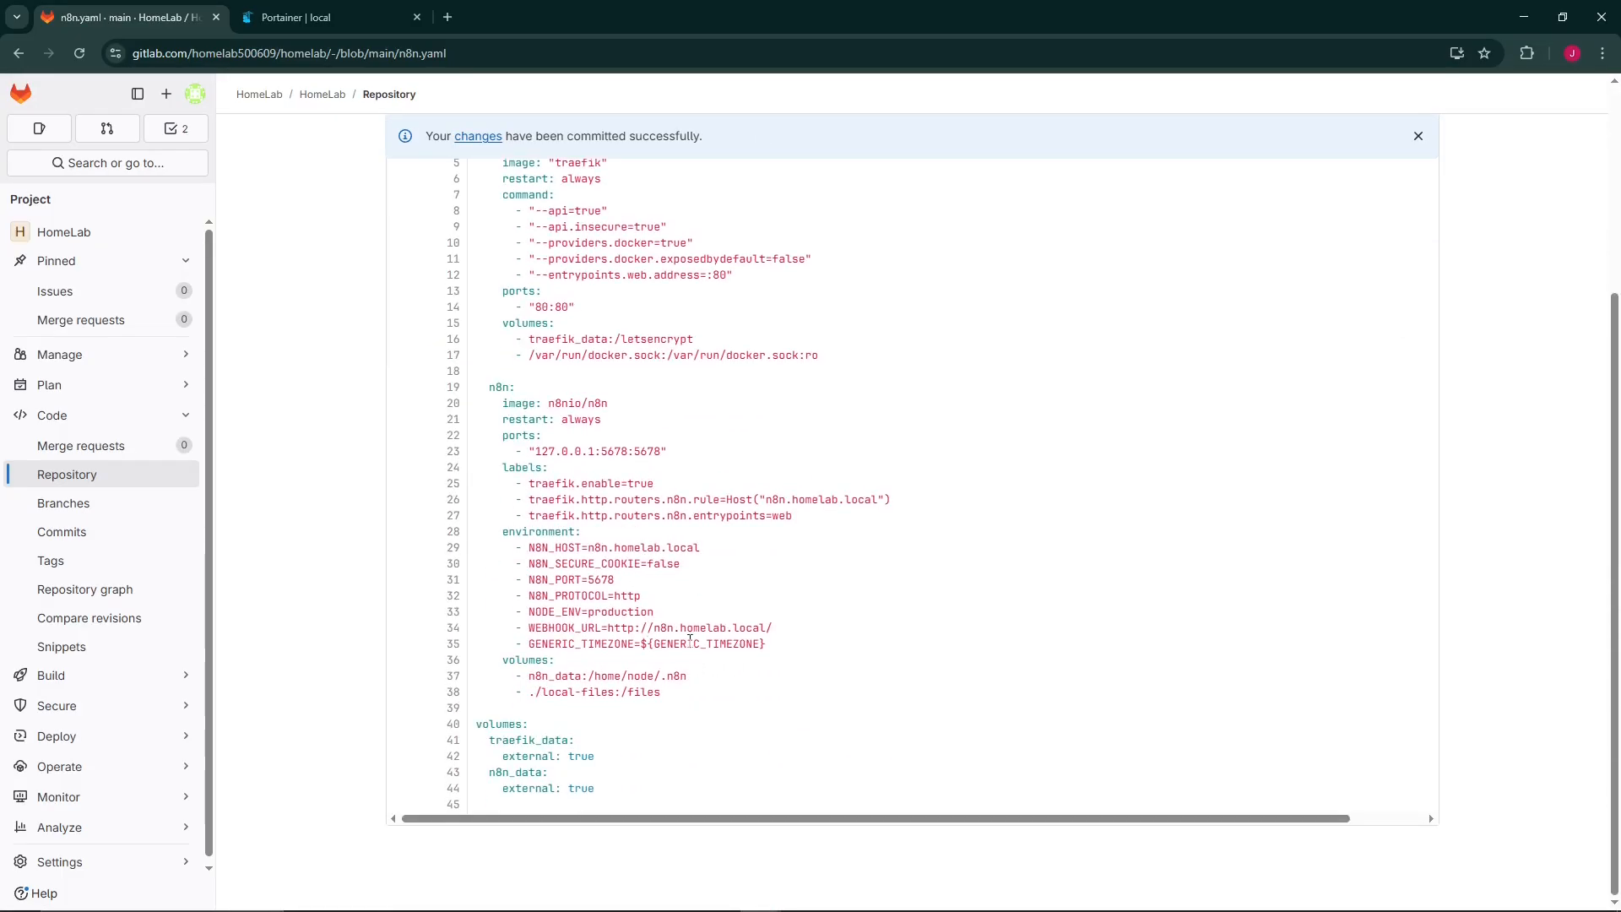
pyautogui.scroll(2, 732, 599)
pyautogui.scroll(-1, 732, 629)
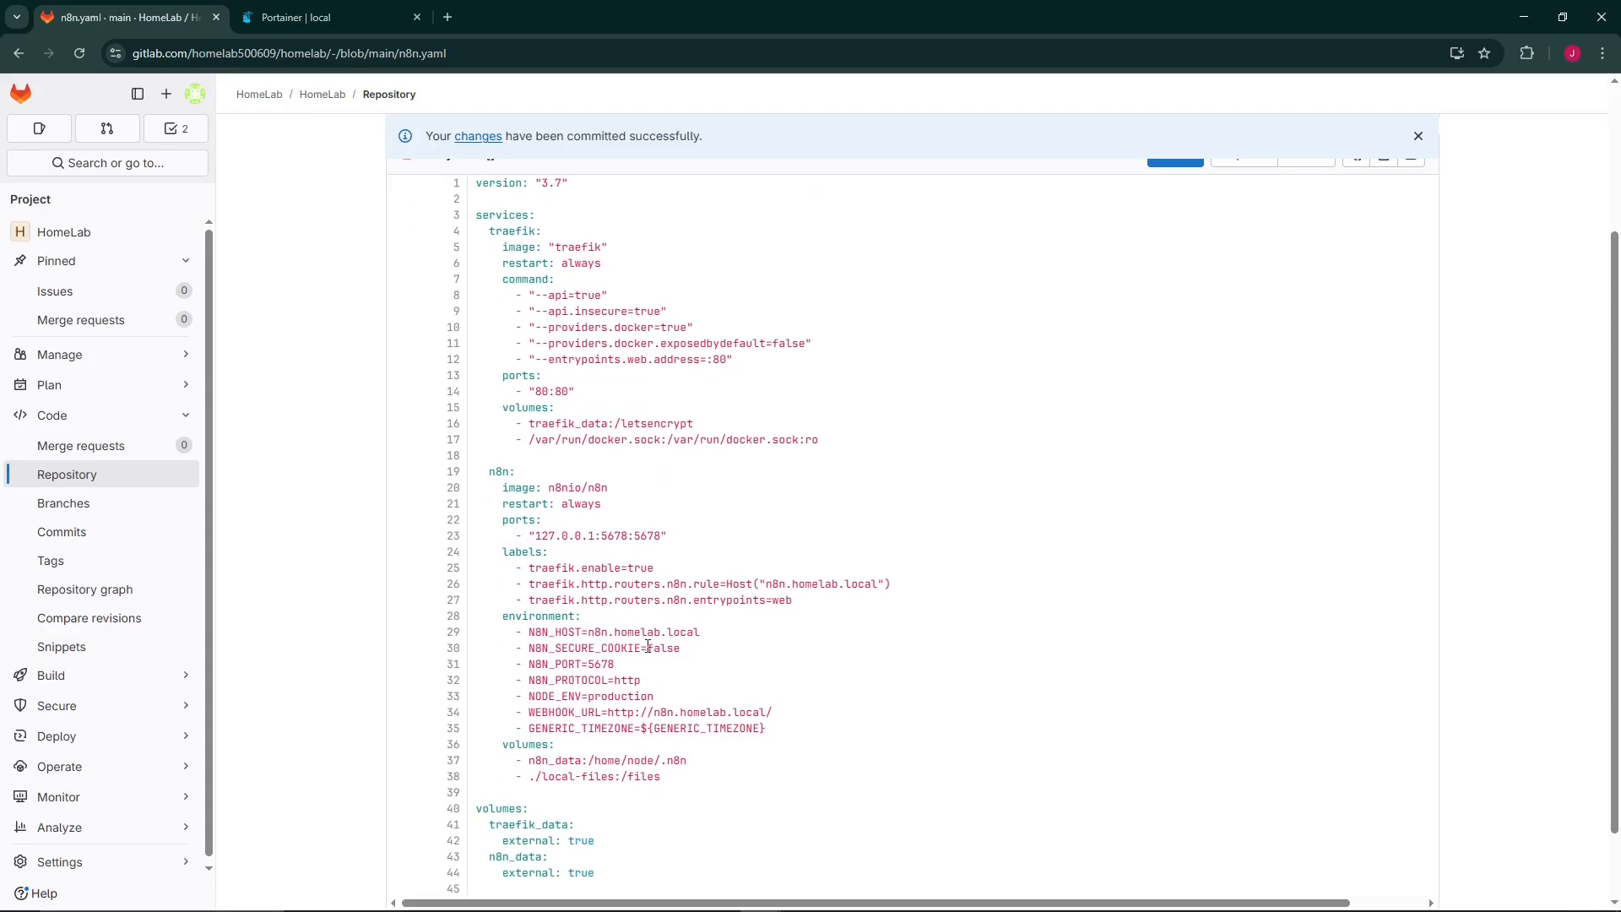
pyautogui.moveTo(589, 633); pyautogui.dragTo(707, 638)
pyautogui.click(774, 714)
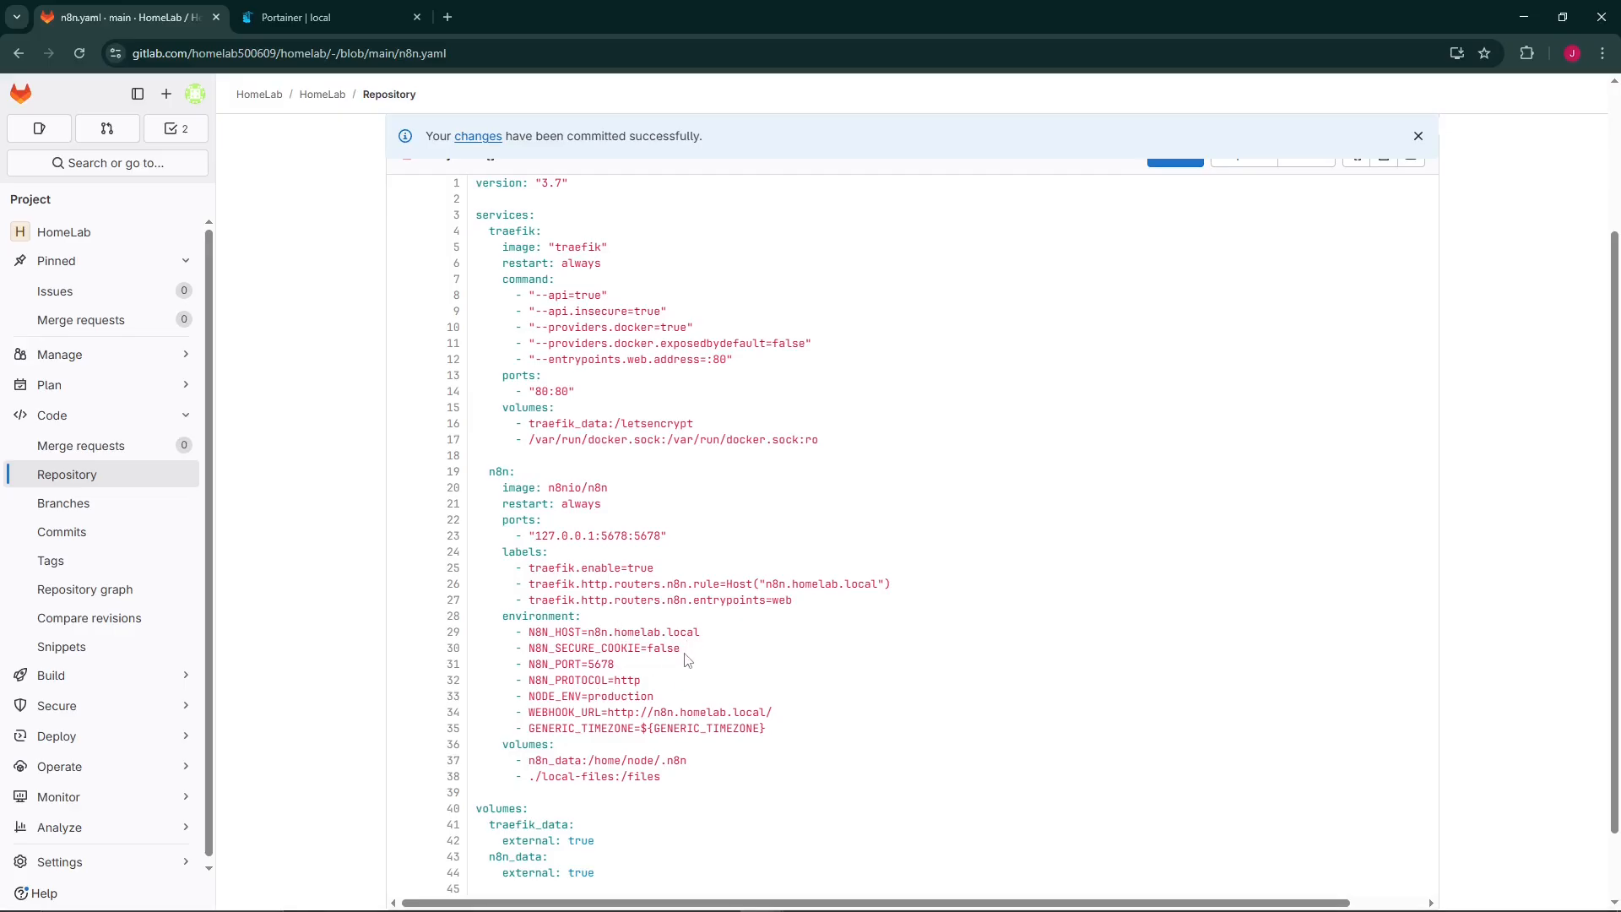
# Highlight the N8N_SECURE_COOKIE=false entry and review the surrounding lines of n8n.yaml.
pyautogui.moveTo(529, 652); pyautogui.dragTo(680, 647)
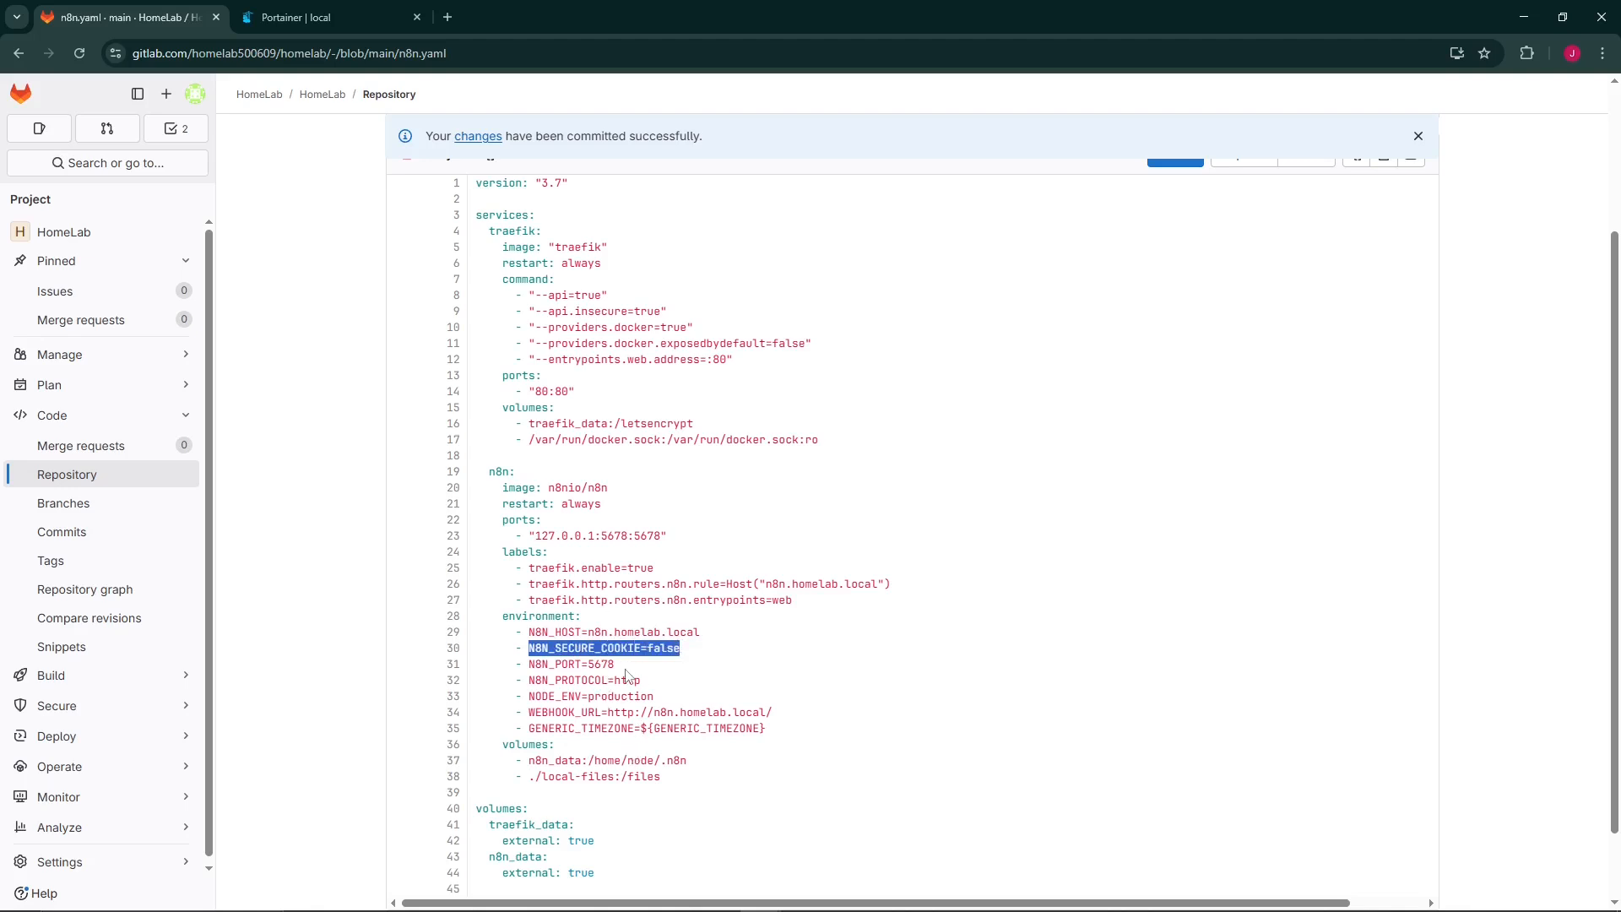
pyautogui.scroll(2, 501, 605)
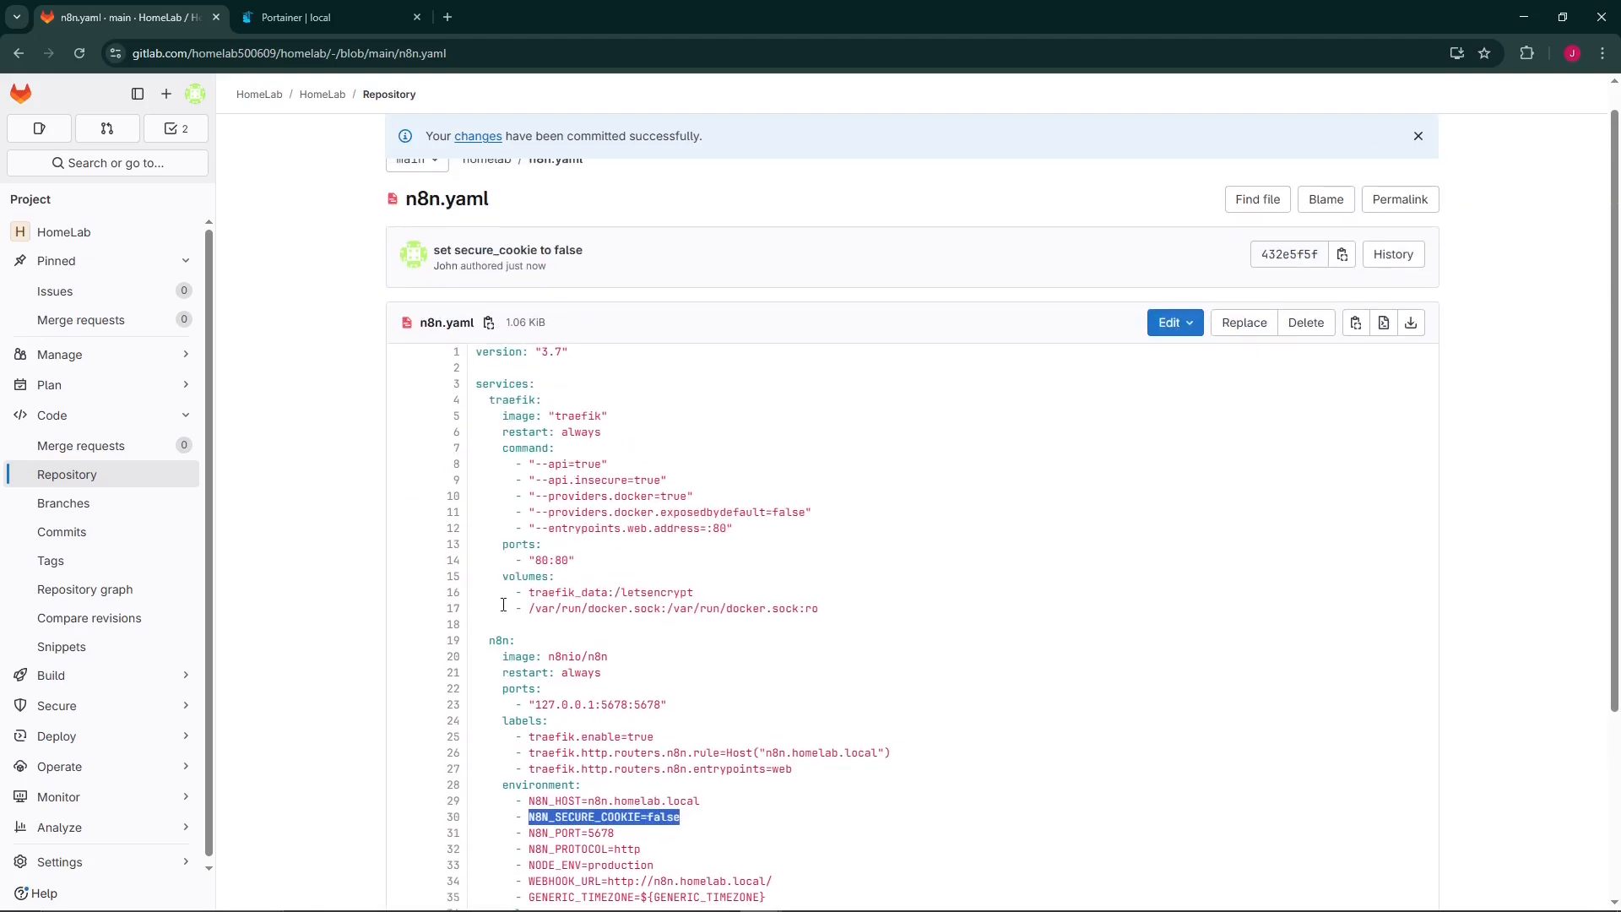
pyautogui.scroll(-2, 610, 577)
pyautogui.scroll(-1, 557, 651)
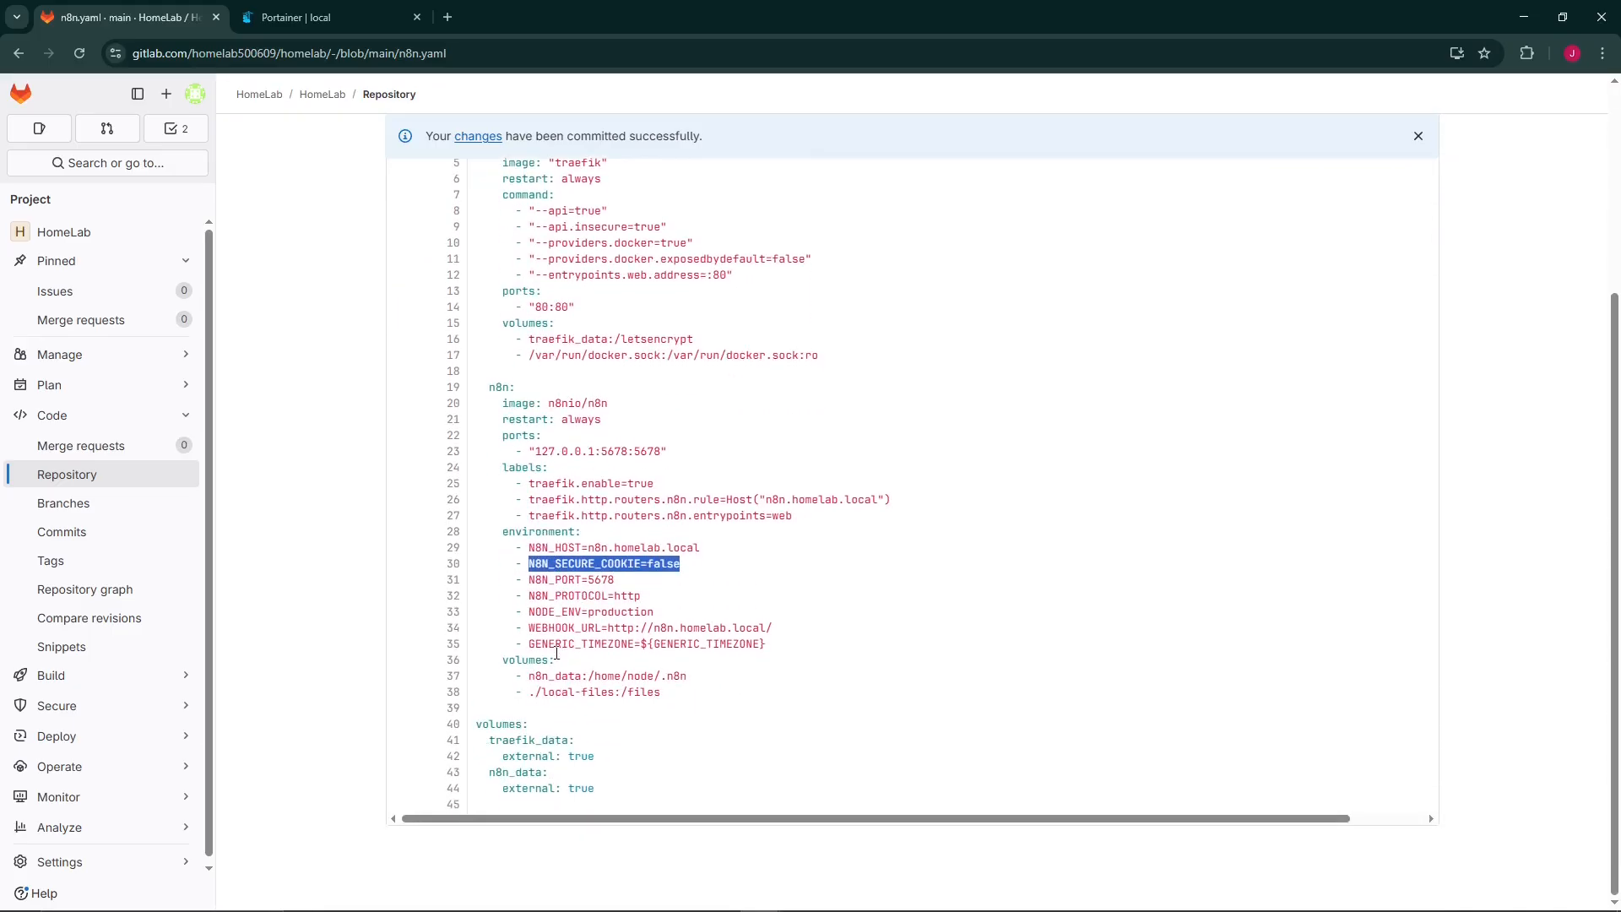
# Look at the n8n stack in Portainer and recheck the N8N_SECURE_COOKIE setting in GitLab's n8n.yaml.
pyautogui.click(337, 15)
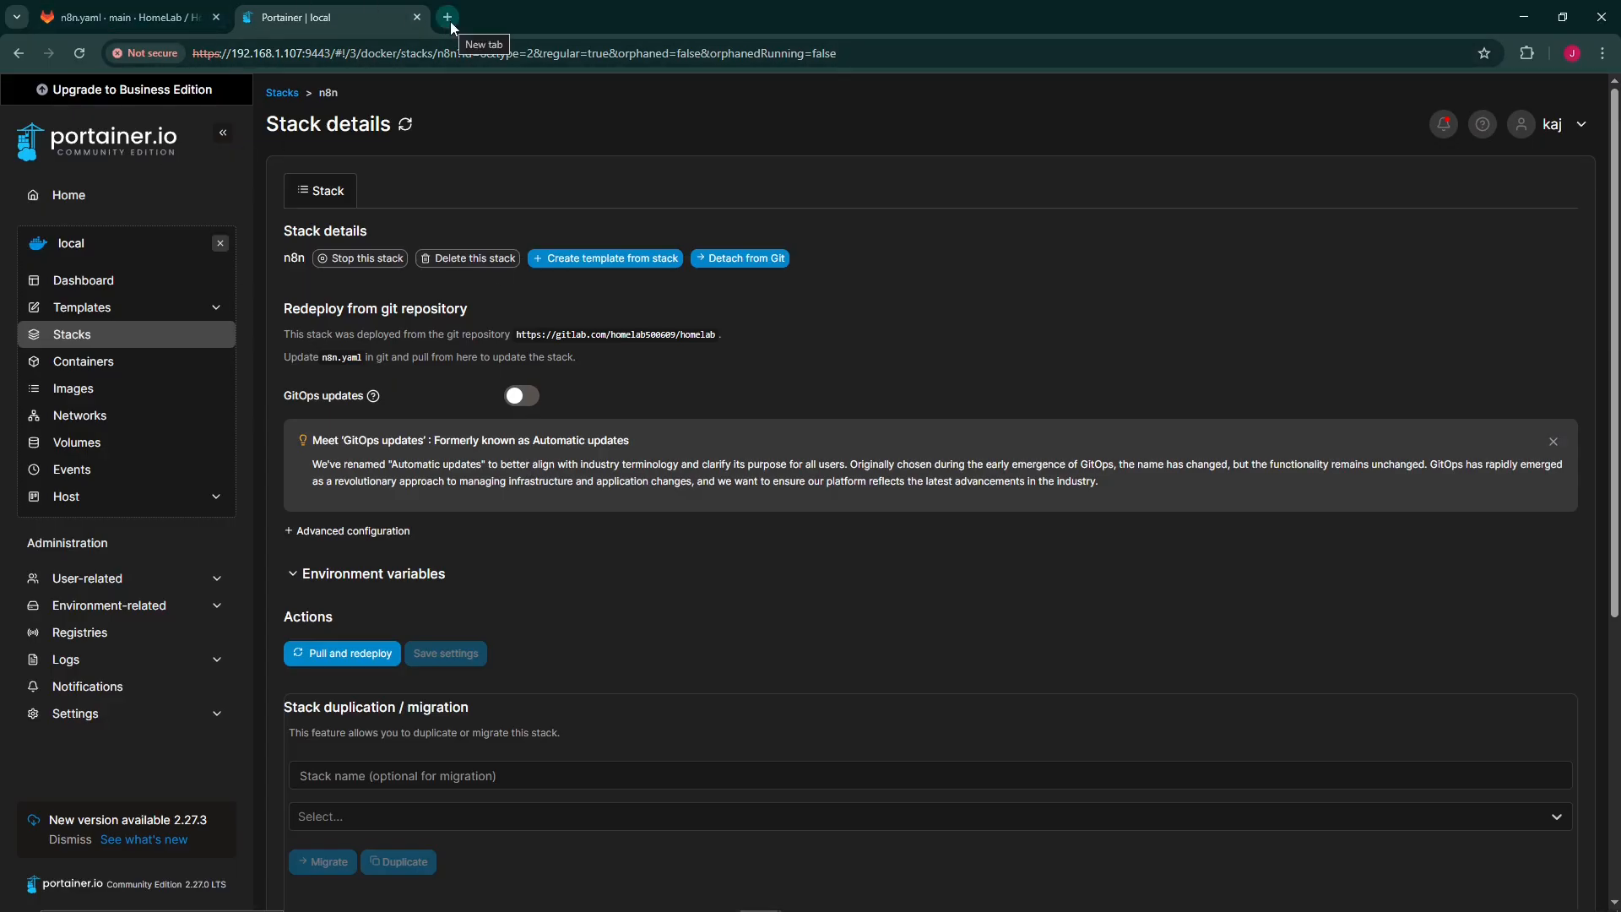
pyautogui.click(127, 17)
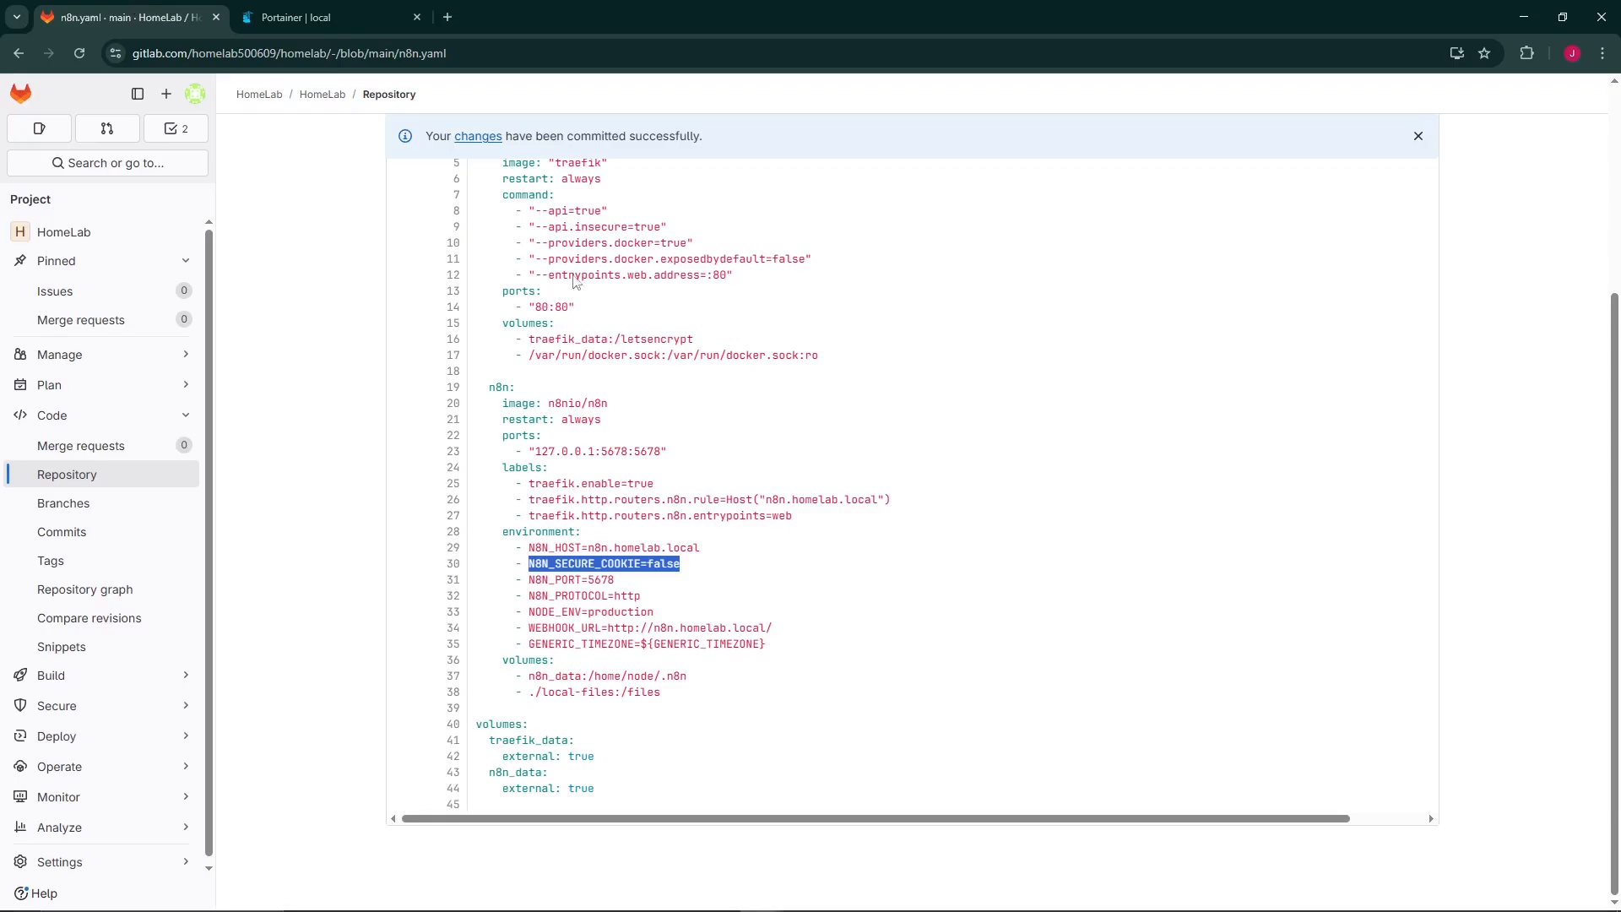
pyautogui.click(716, 565)
pyautogui.scroll(4, 686, 572)
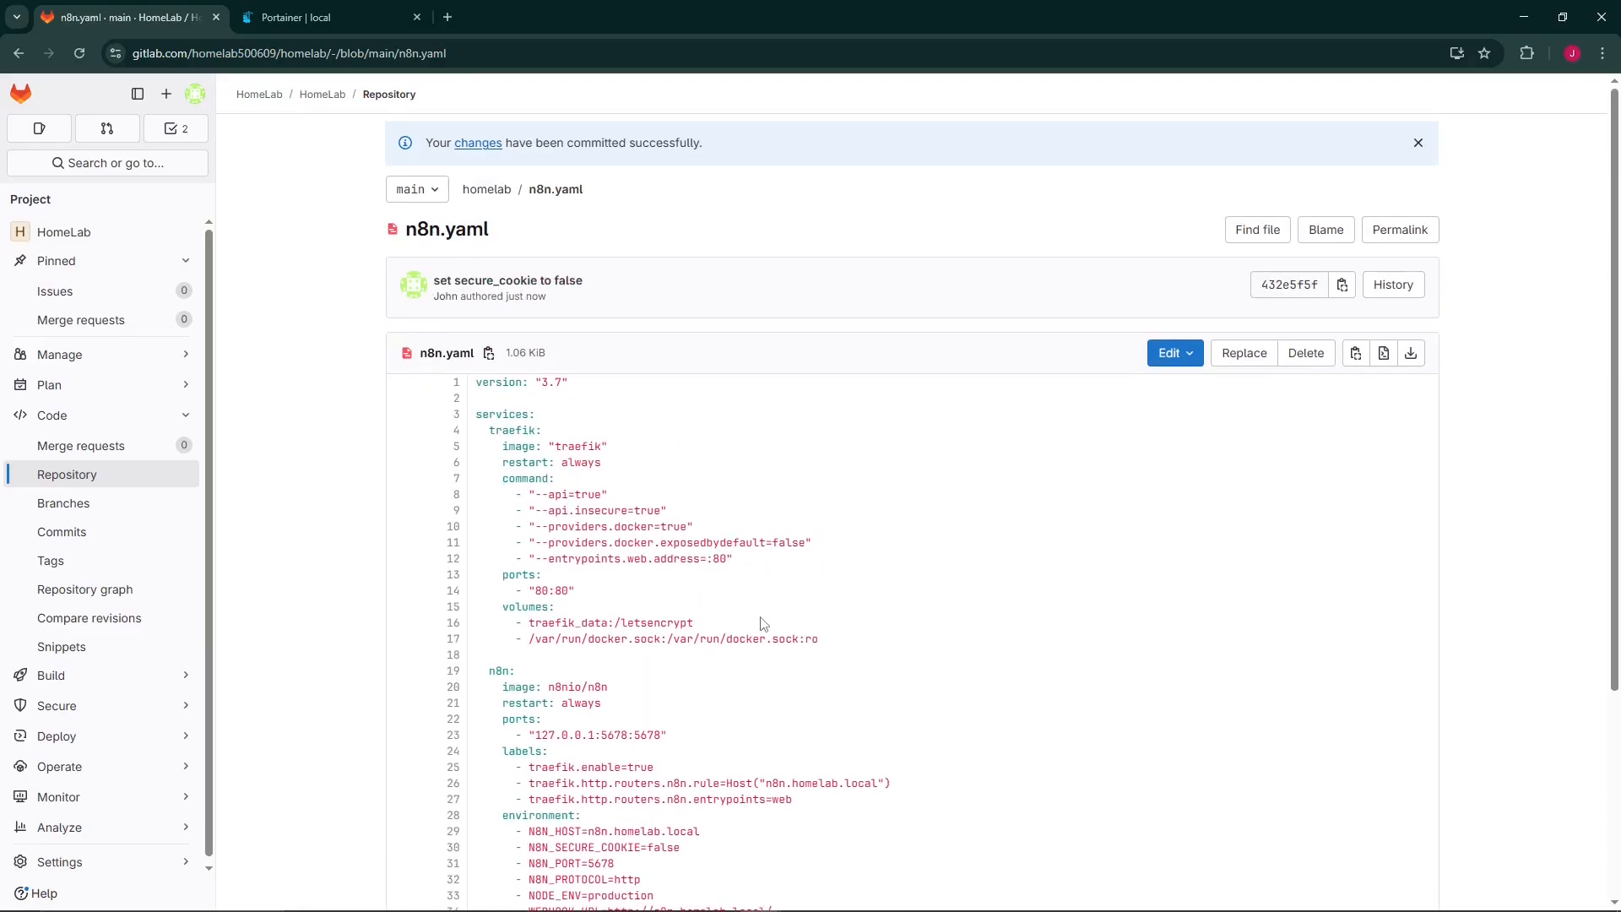
pyautogui.scroll(-4, 904, 670)
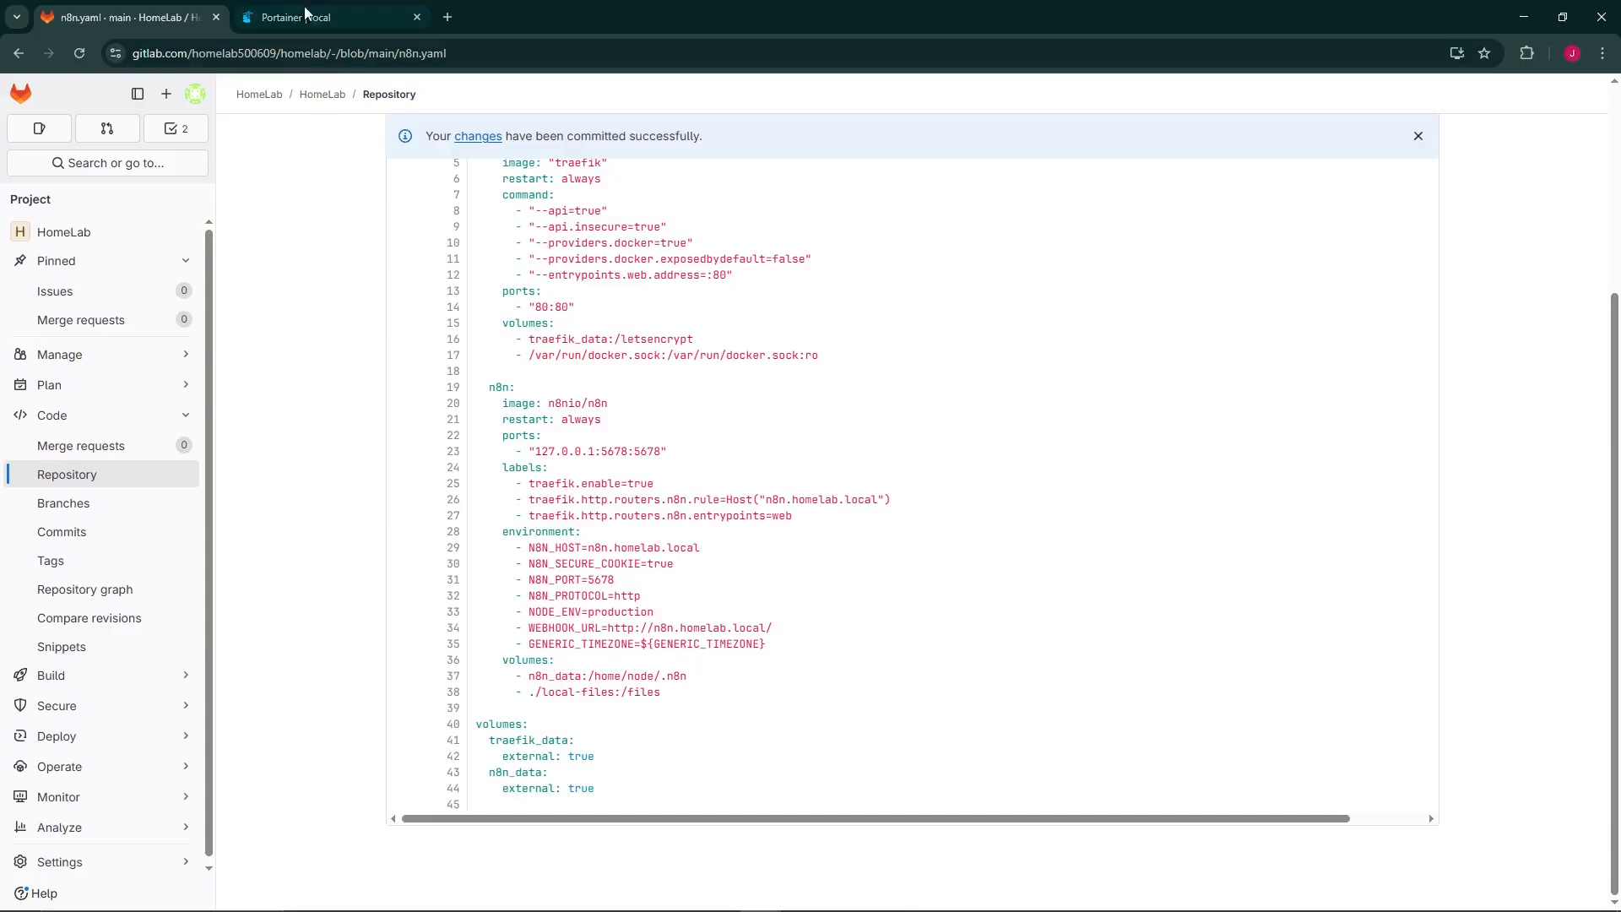
# Pull and redeploy the n8n stack from its Git repository in Portainer, without re-pulling the image.
pyautogui.click(304, 17)
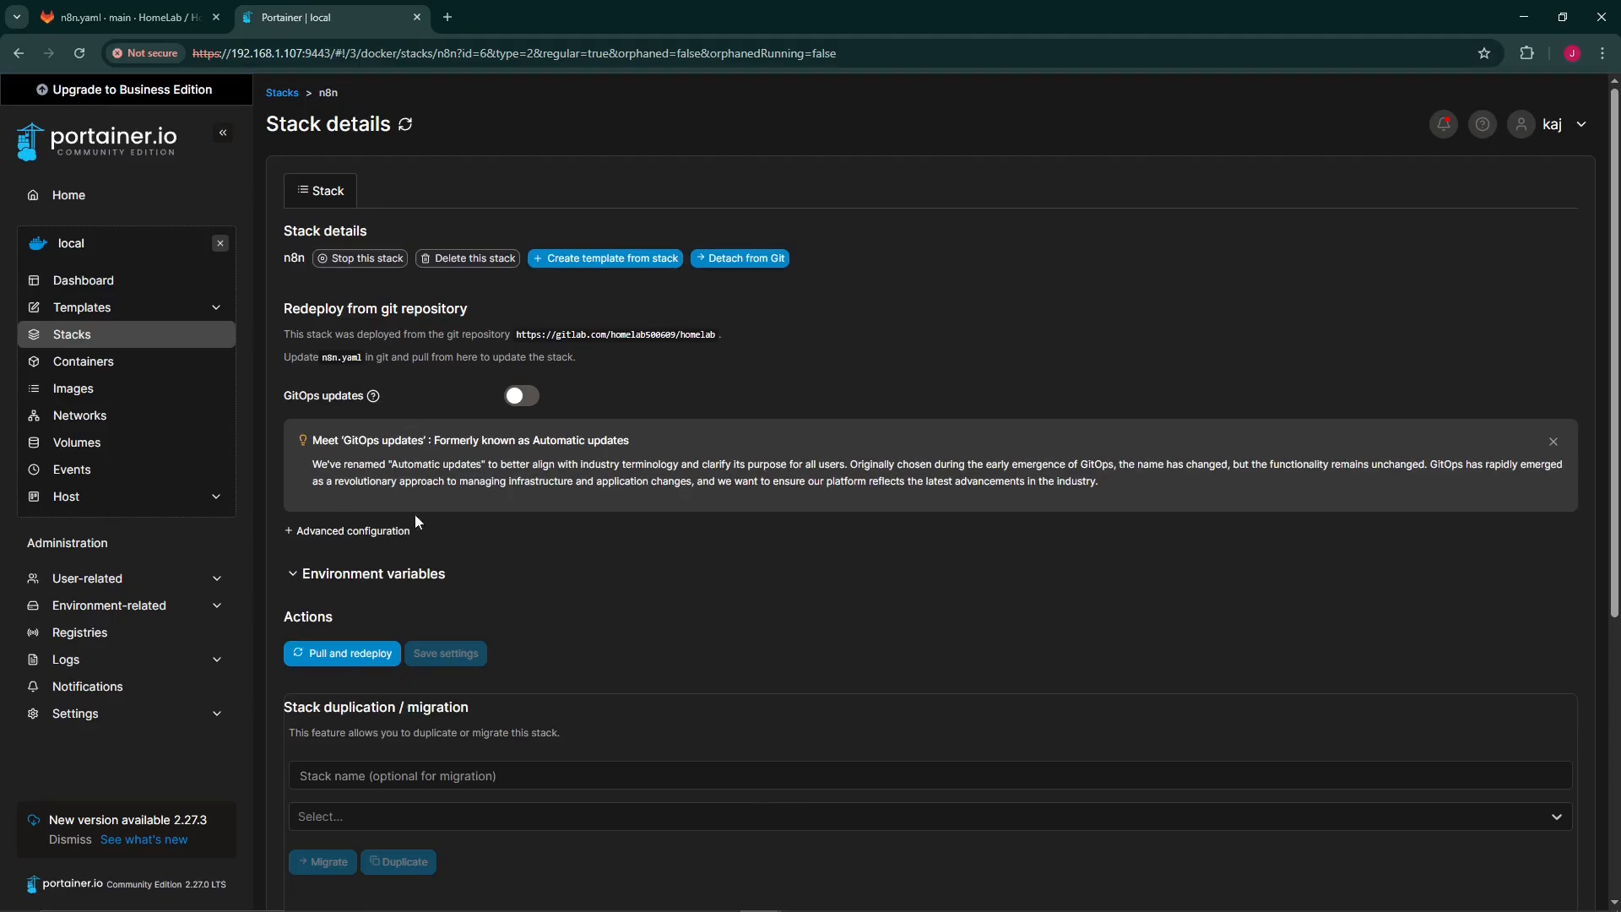
pyautogui.moveTo(283, 630); pyautogui.dragTo(349, 627)
pyautogui.click(336, 656)
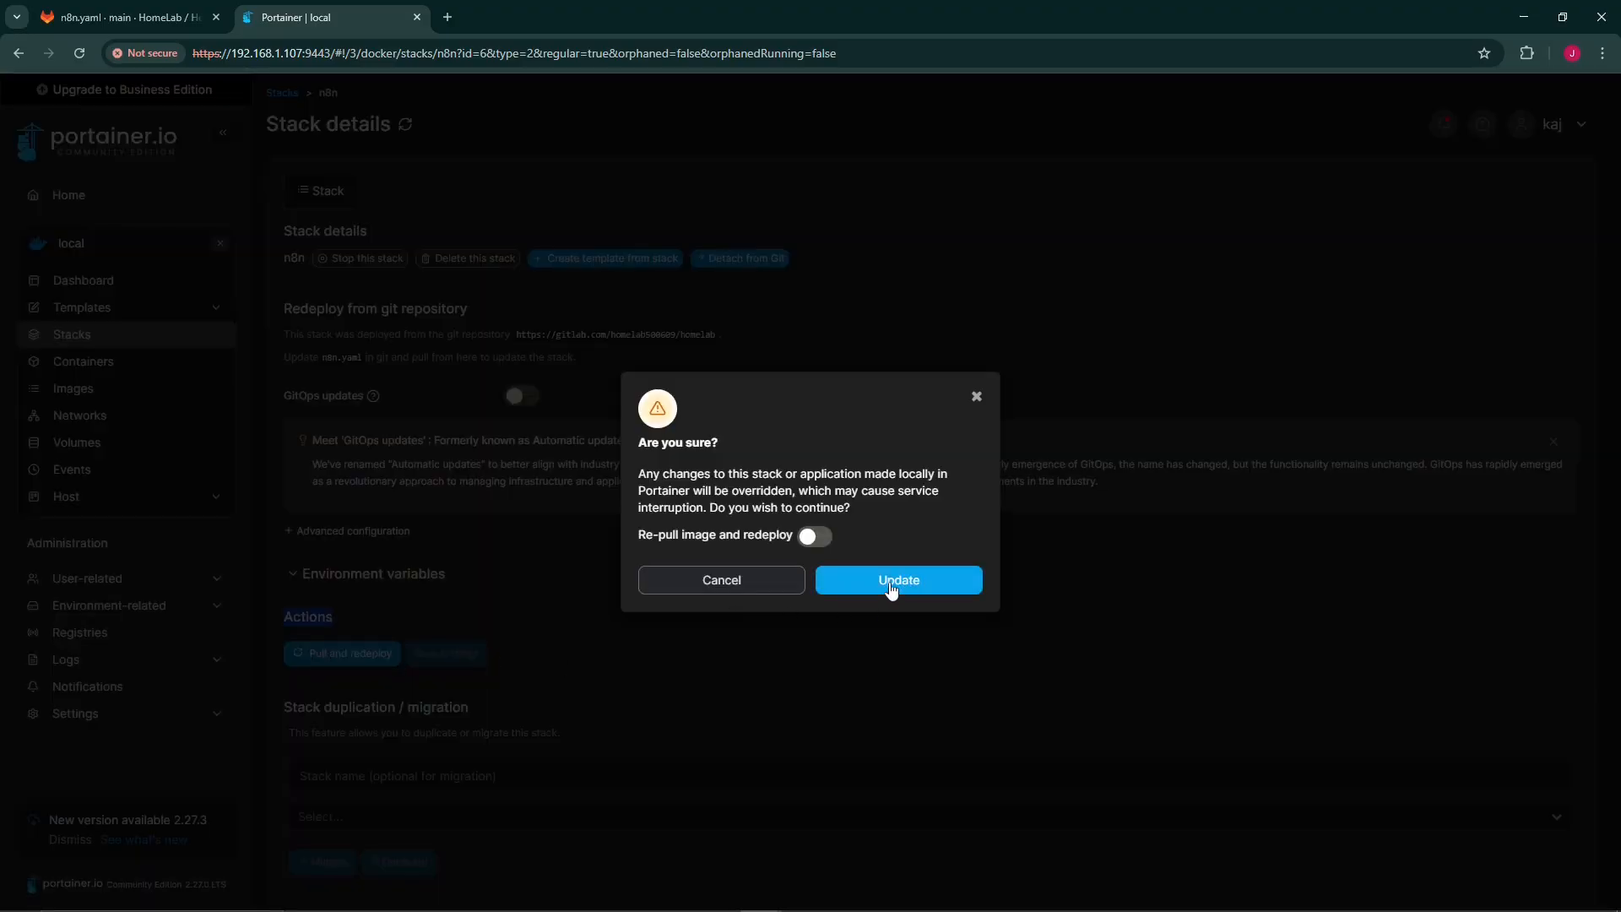
pyautogui.click(893, 588)
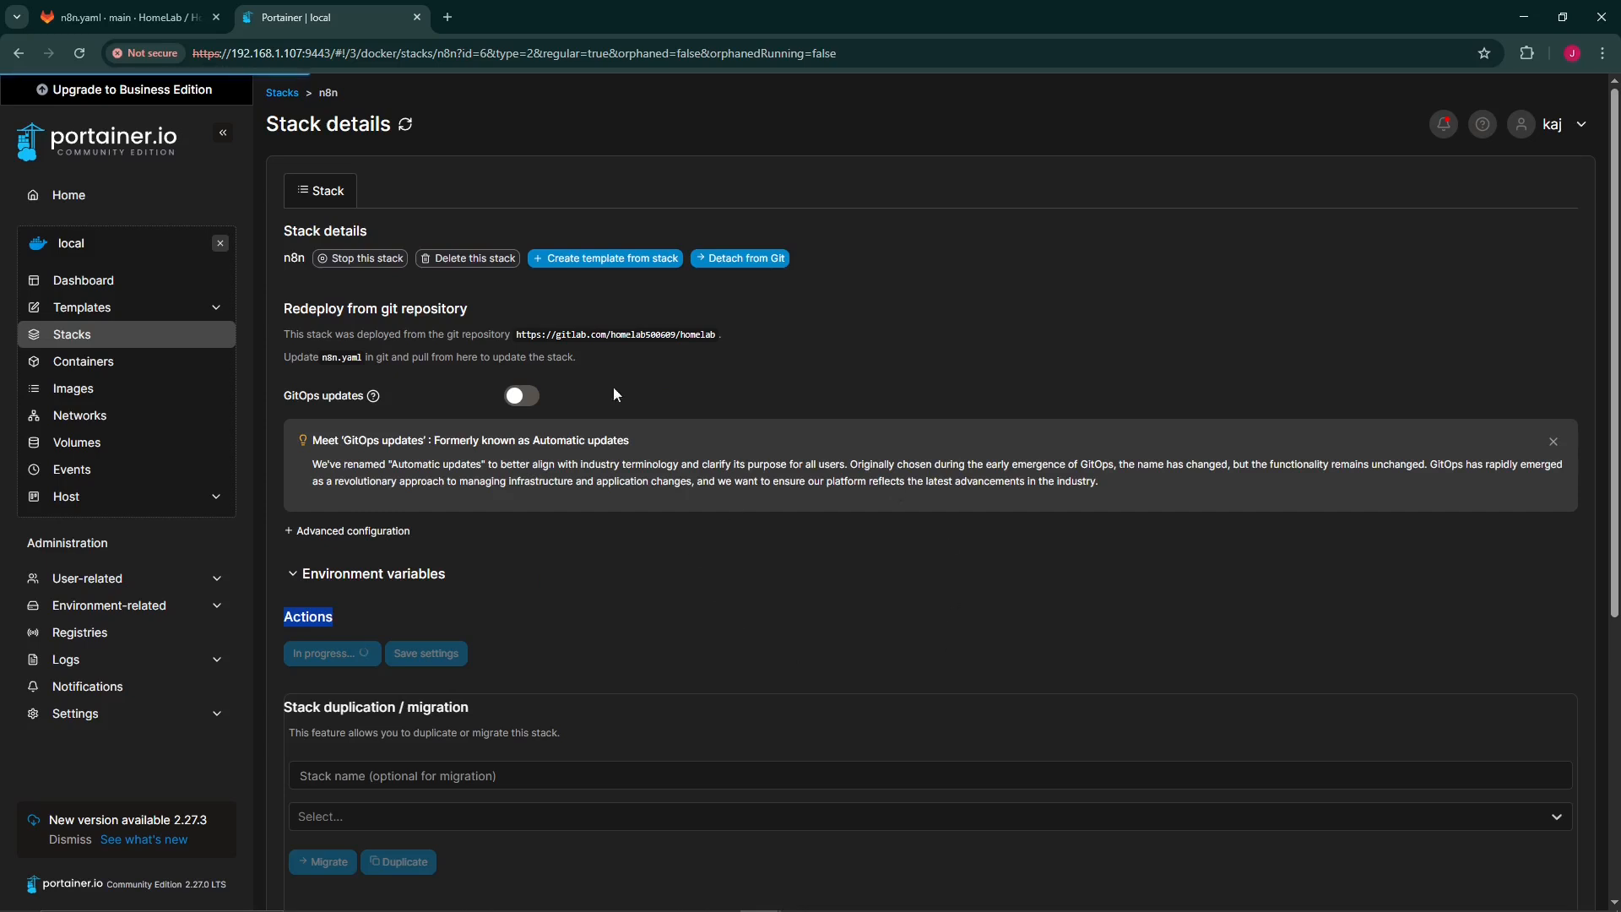
# Reopen the n8n stack and check its containers' states, highlighting the creation time of n8n-n8n-1.
pyautogui.click(119, 336)
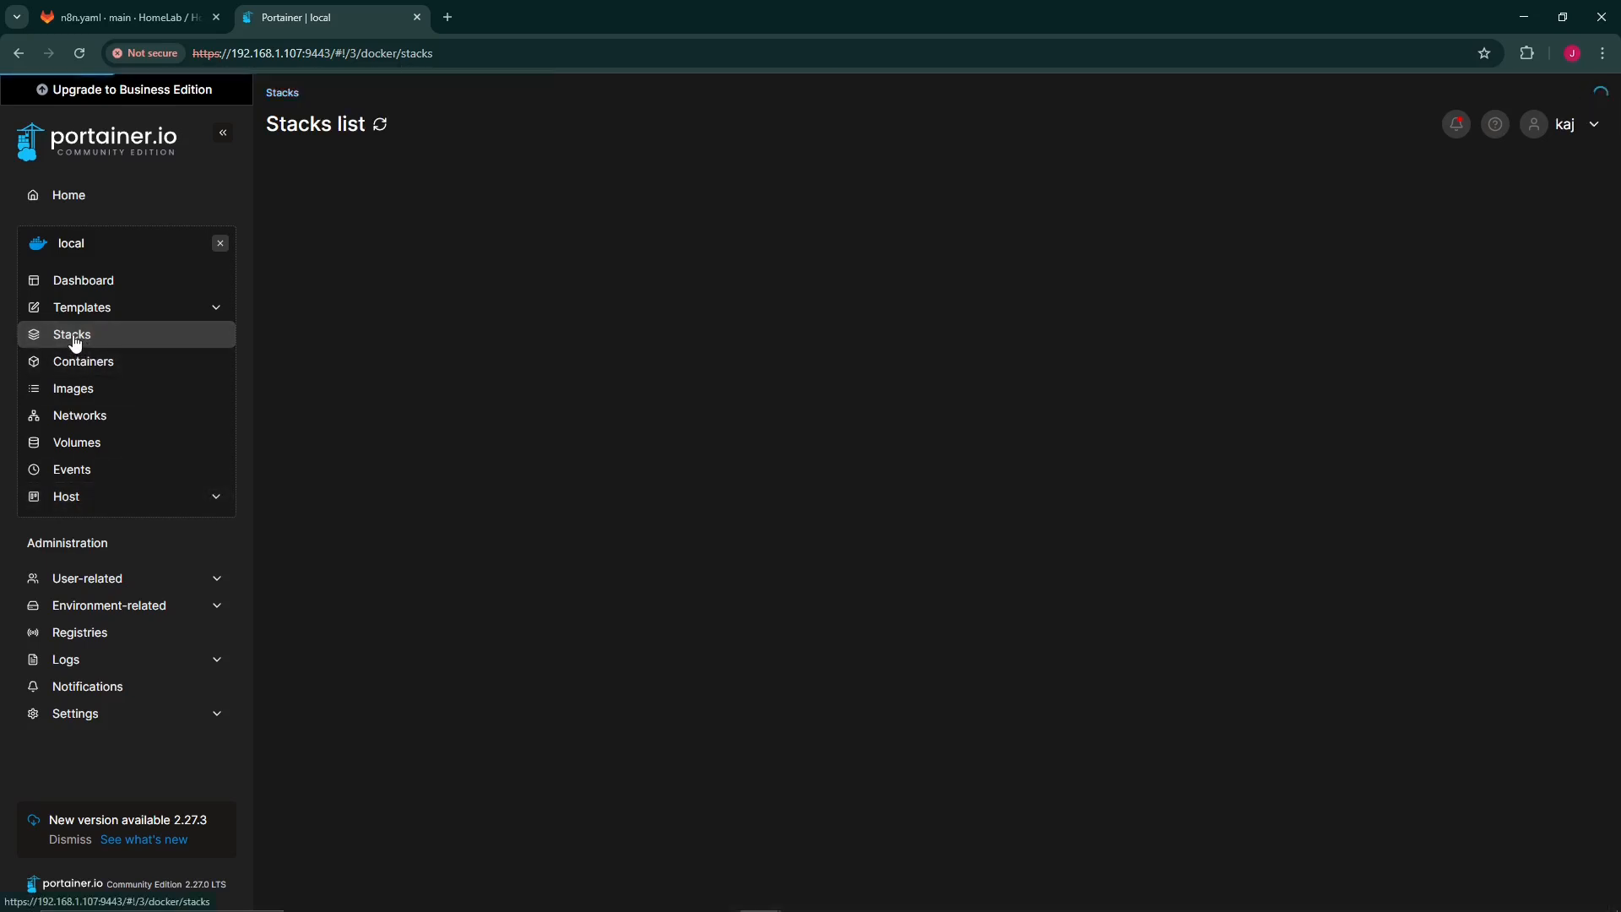
pyautogui.click(327, 319)
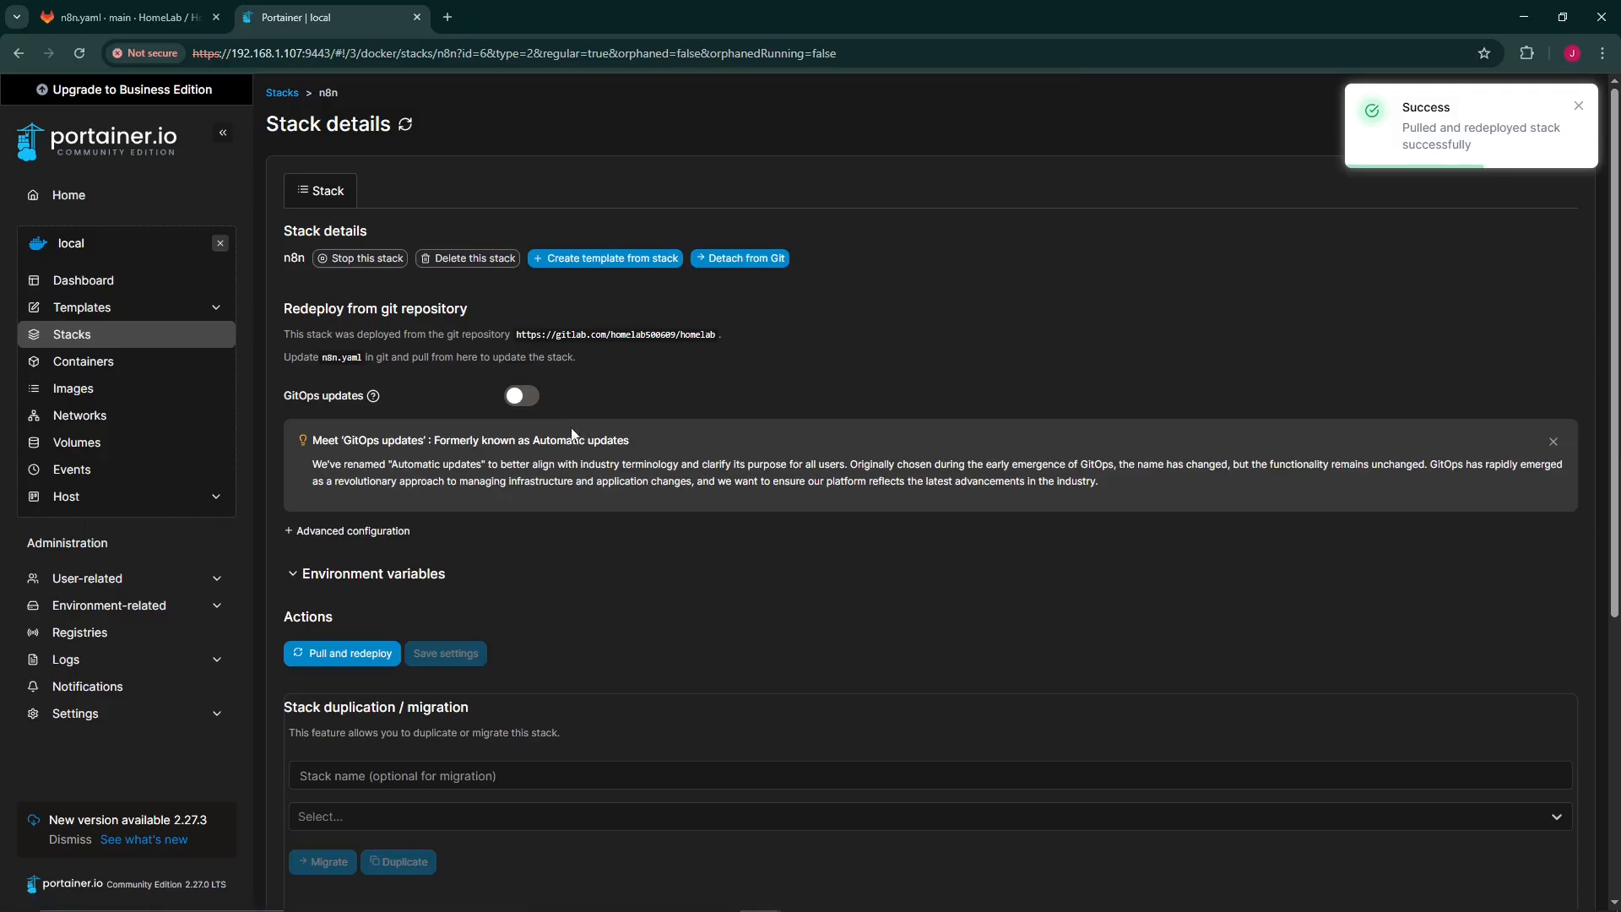
pyautogui.scroll(-5, 890, 534)
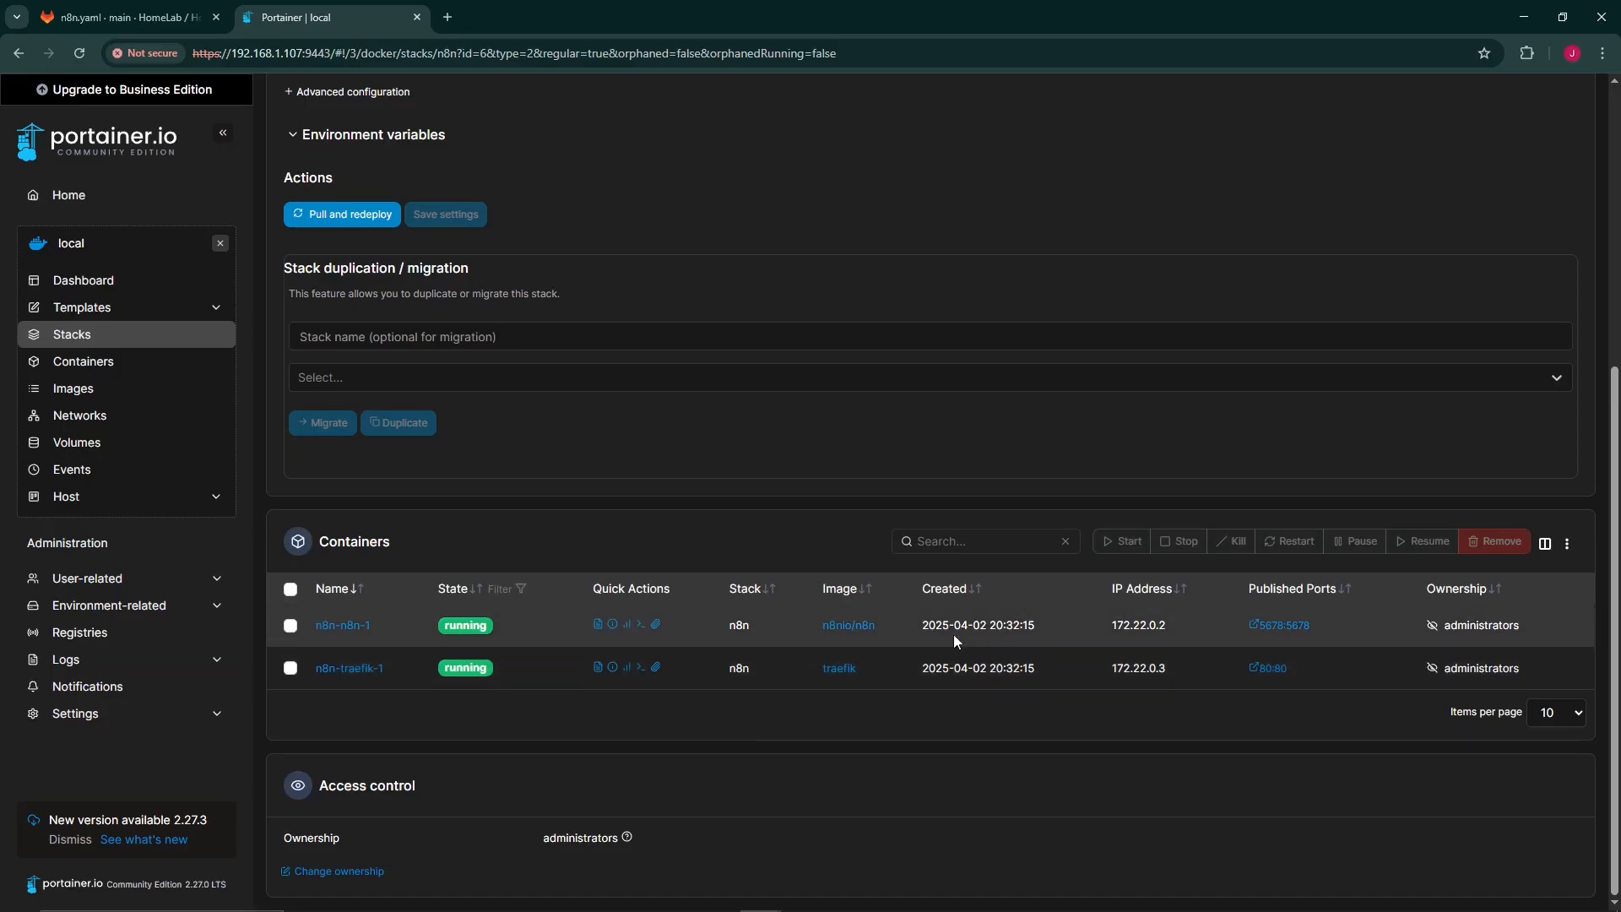
pyautogui.moveTo(991, 625); pyautogui.dragTo(1020, 626)
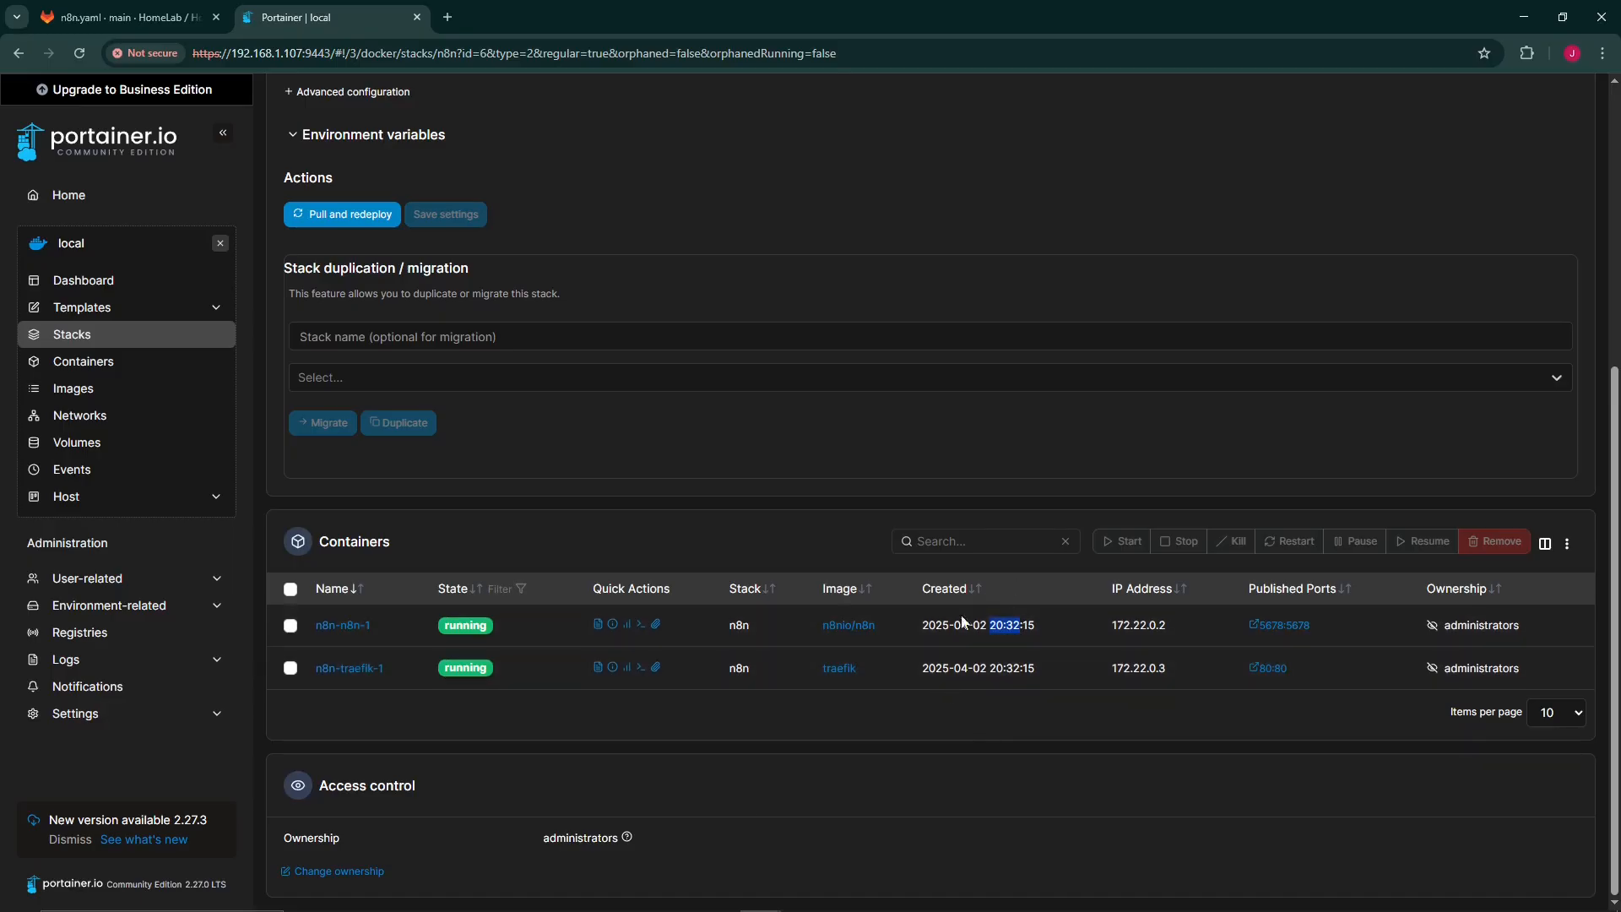
# Open n8n.homelab.local in a new tab, highlight the N8N_SECURE_COOKIE instruction, and recheck the n8n stack's containers in Portainer.
pyautogui.click(448, 17)
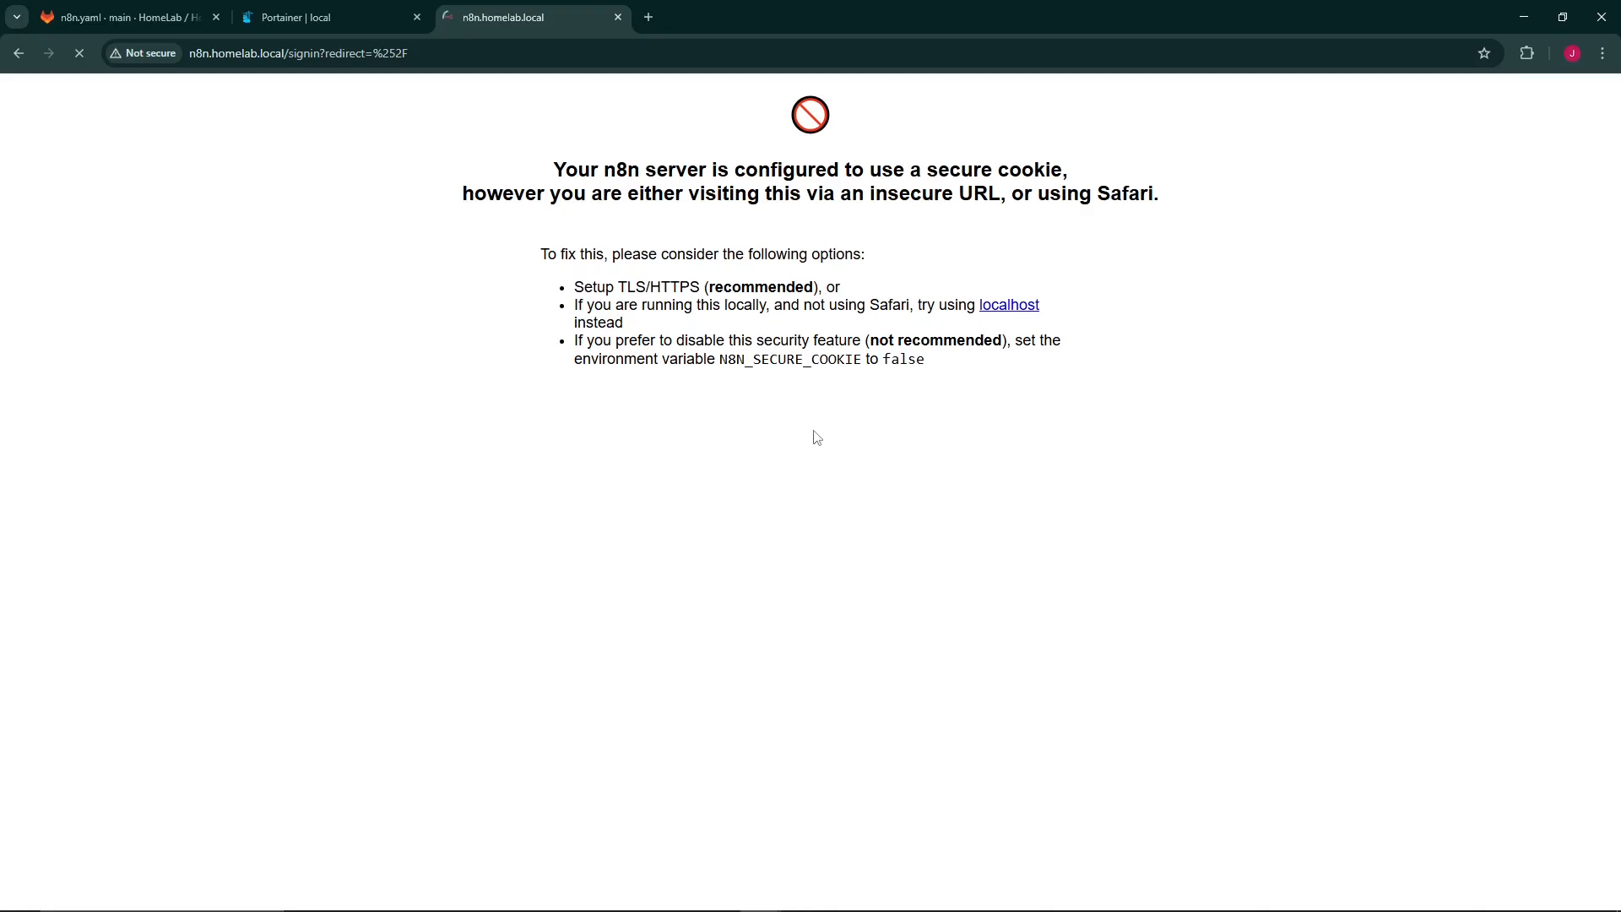
pyautogui.moveTo(720, 359); pyautogui.dragTo(916, 361)
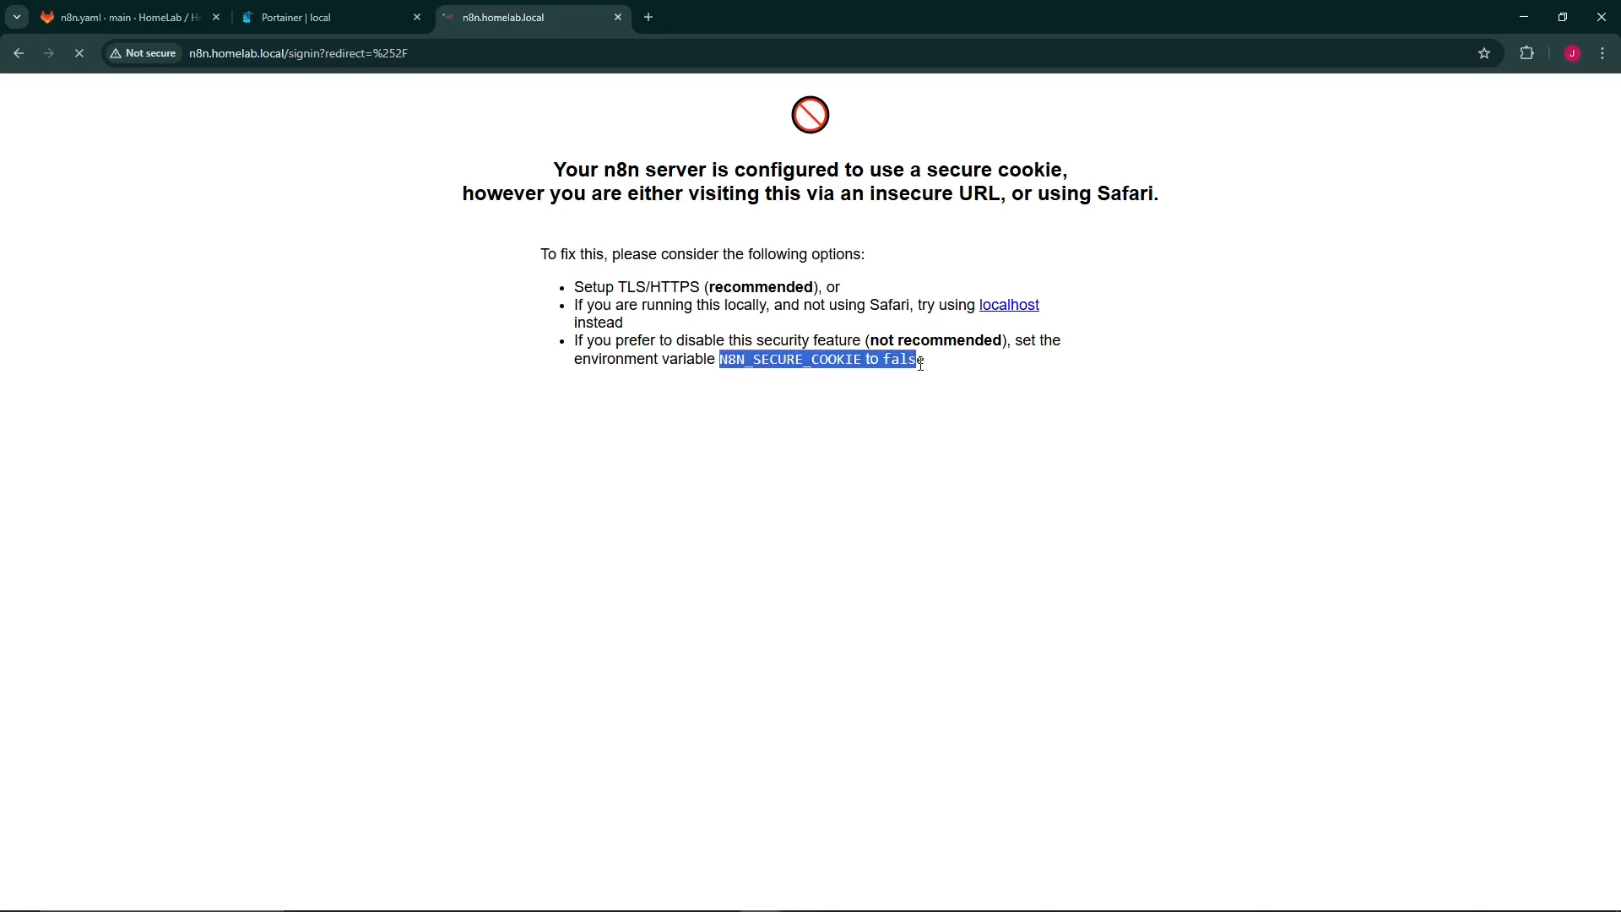
pyautogui.click(305, 17)
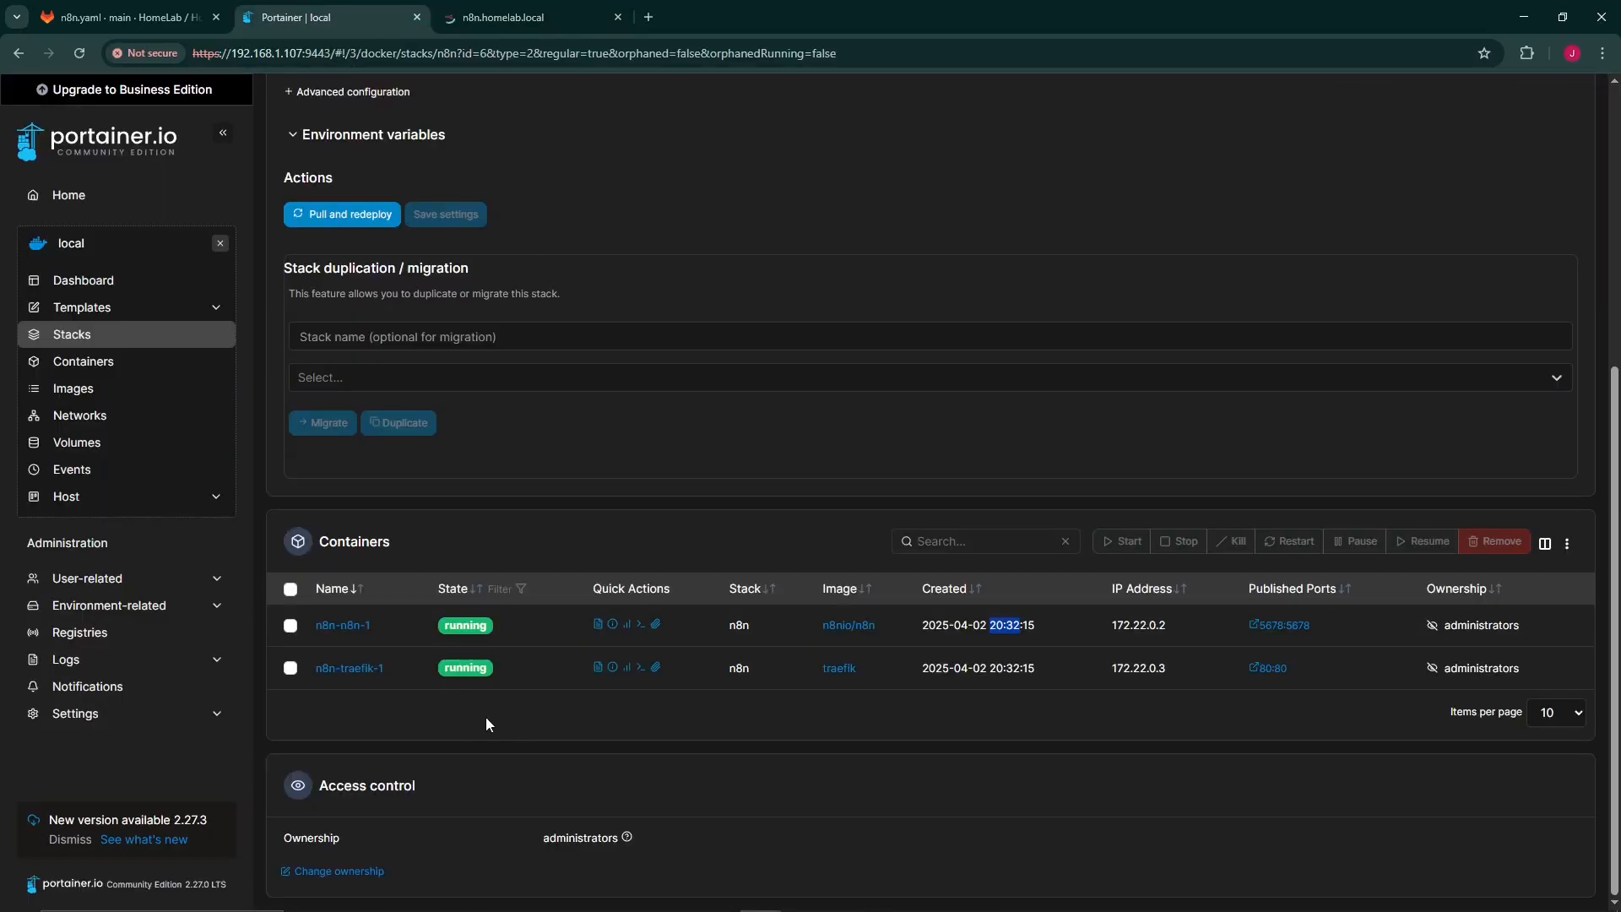
# Edit n8n.yaml as a single file in GitLab and set N8N_SECURE_COOKIE to false.
pyautogui.click(112, 8)
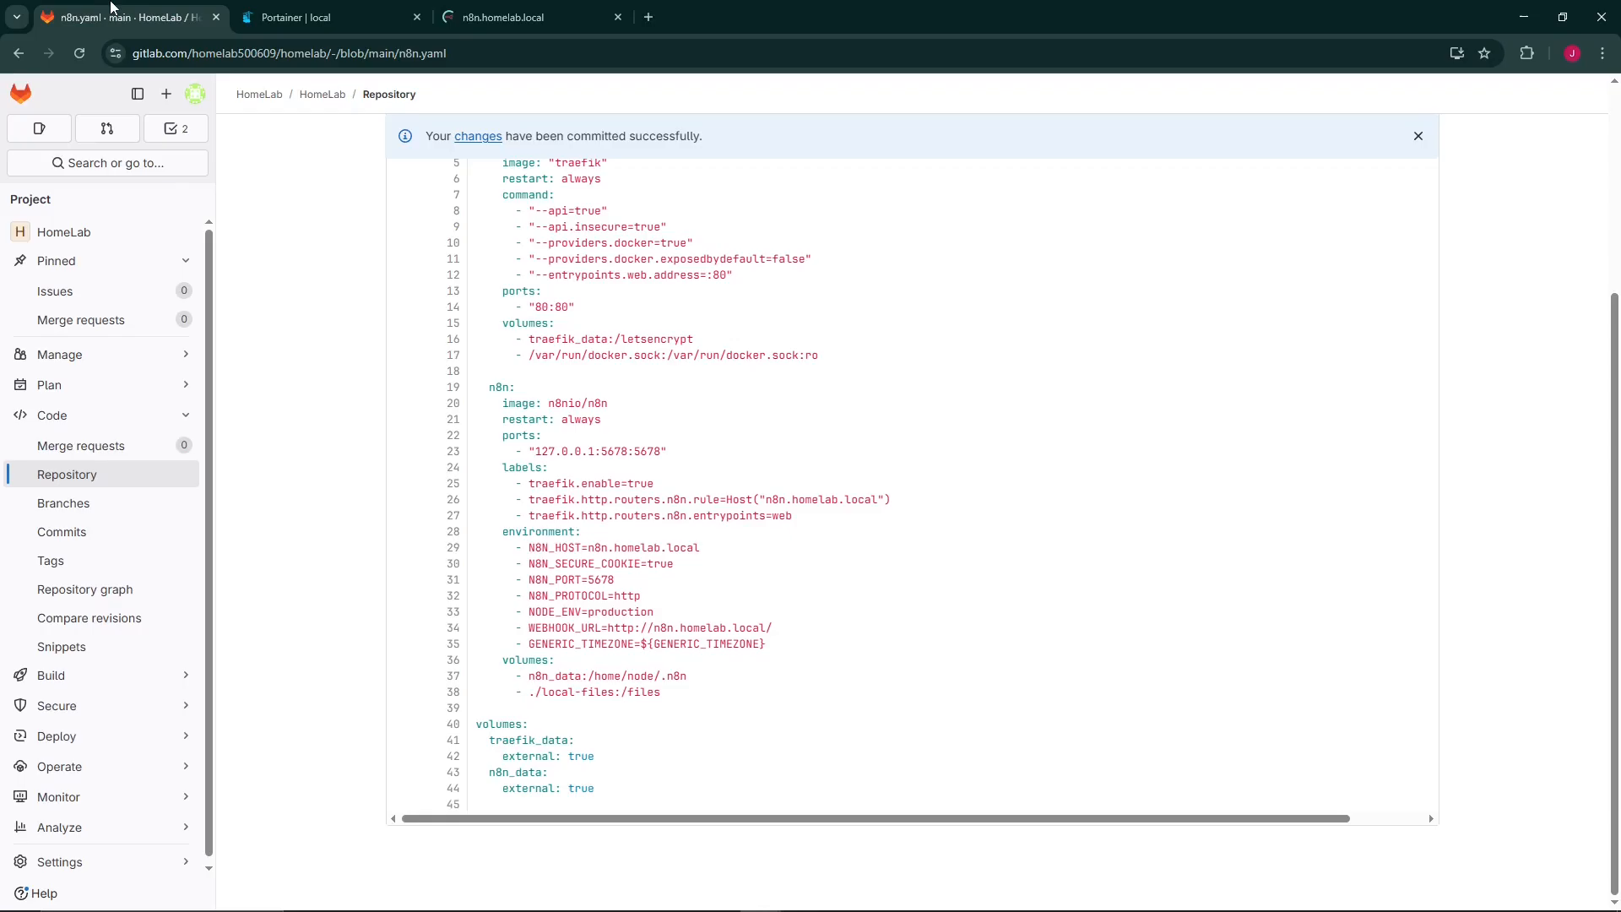
pyautogui.scroll(3, 791, 576)
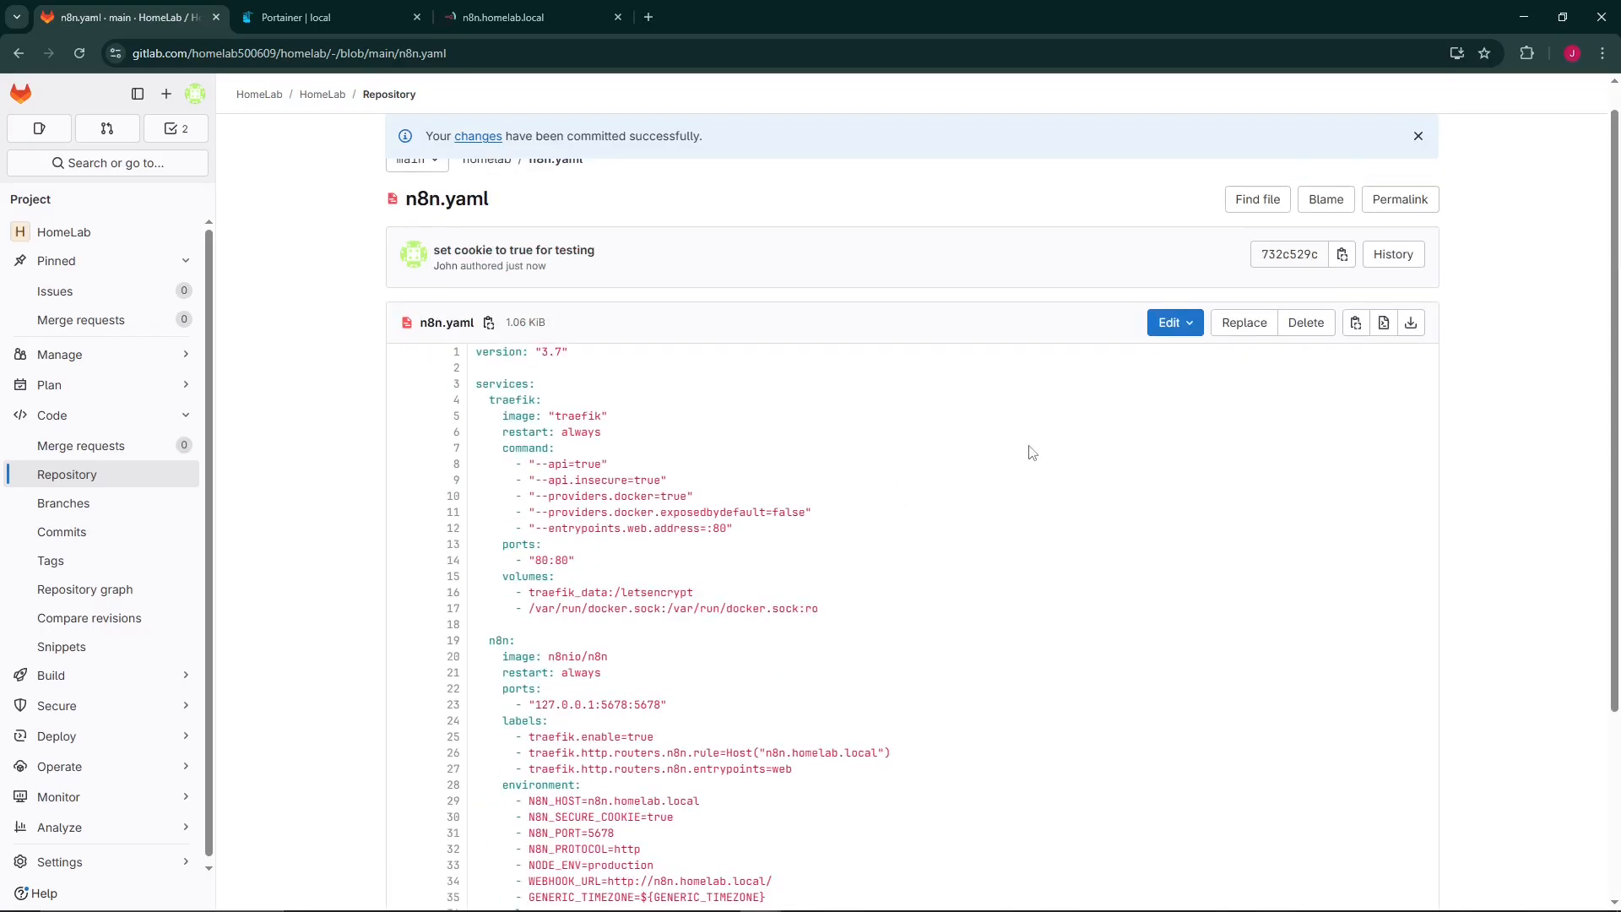
pyautogui.click(1174, 323)
pyautogui.click(1292, 425)
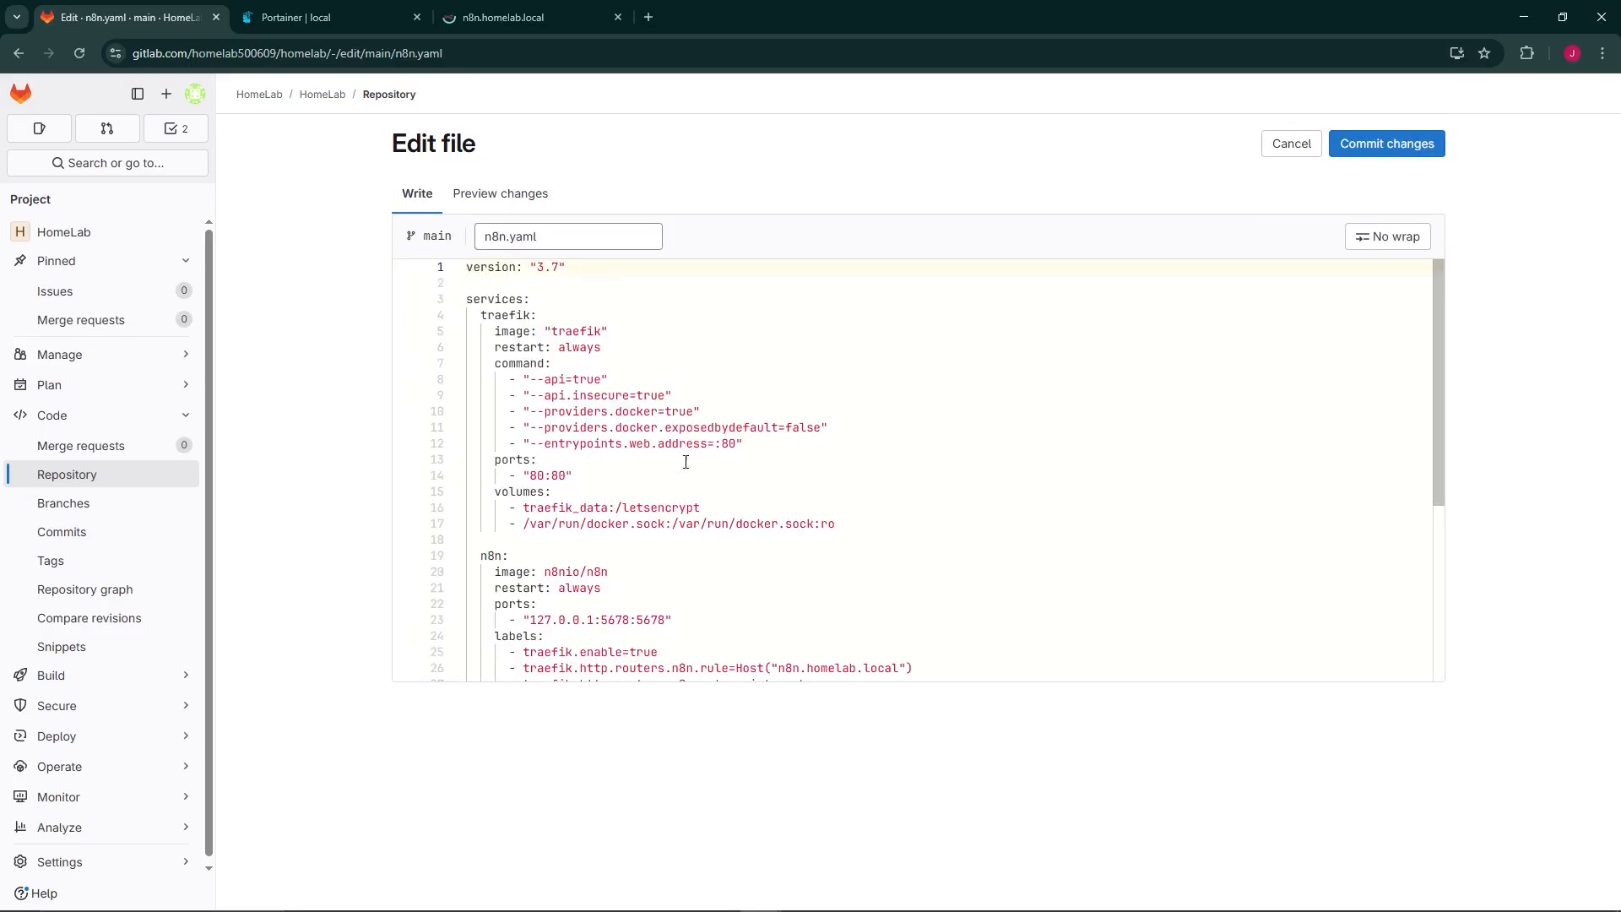
pyautogui.scroll(-3, 697, 491)
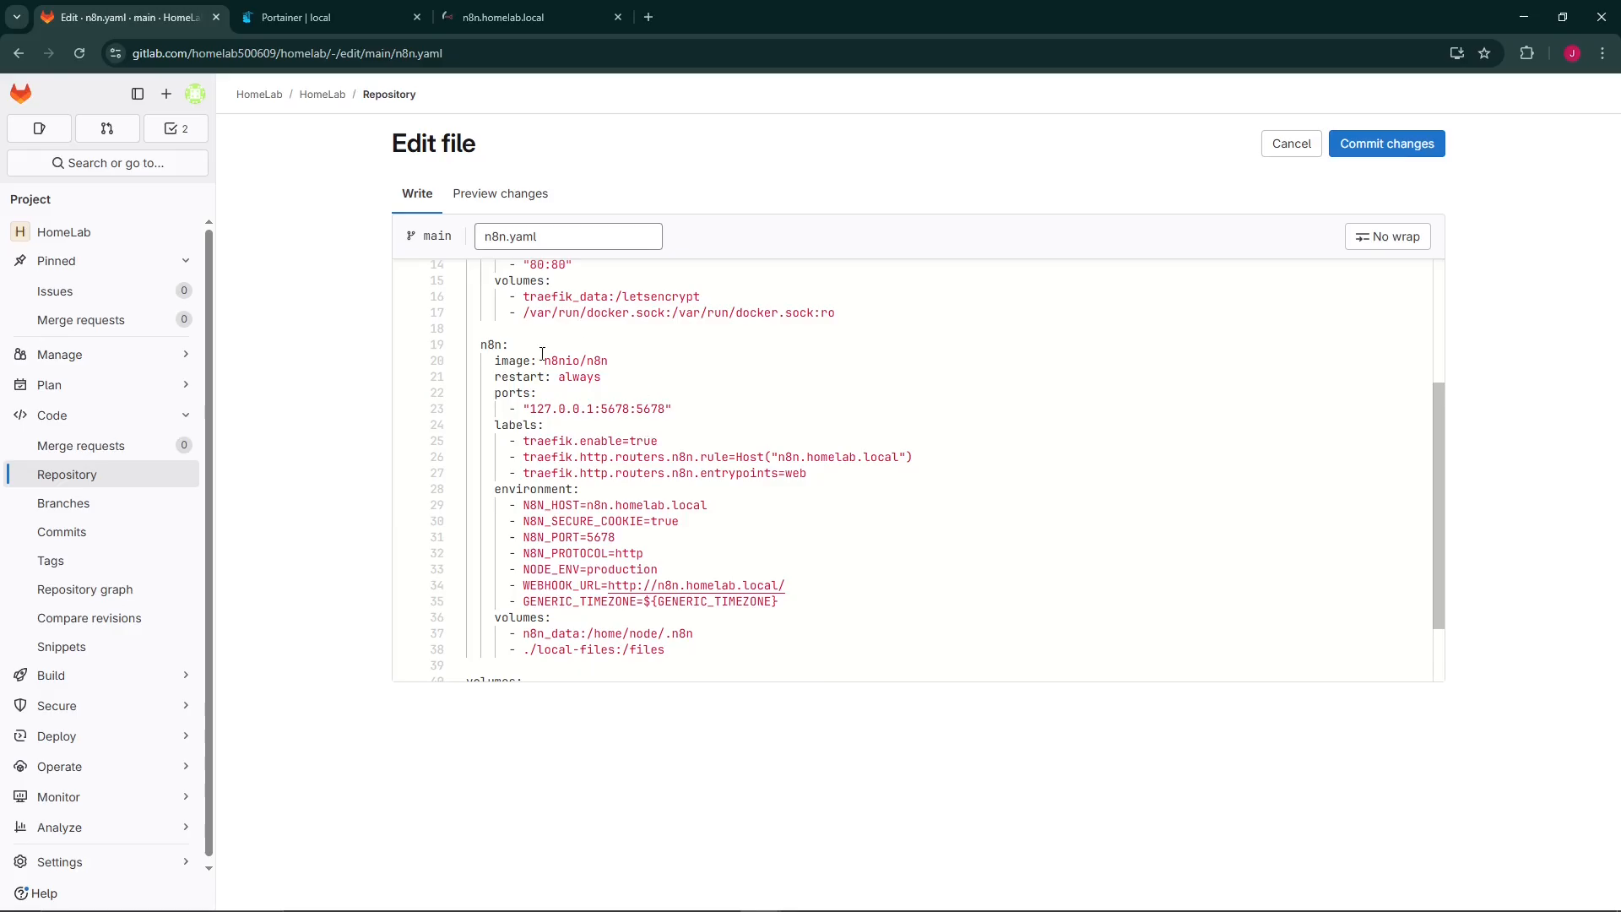
pyautogui.scroll(-2, 615, 435)
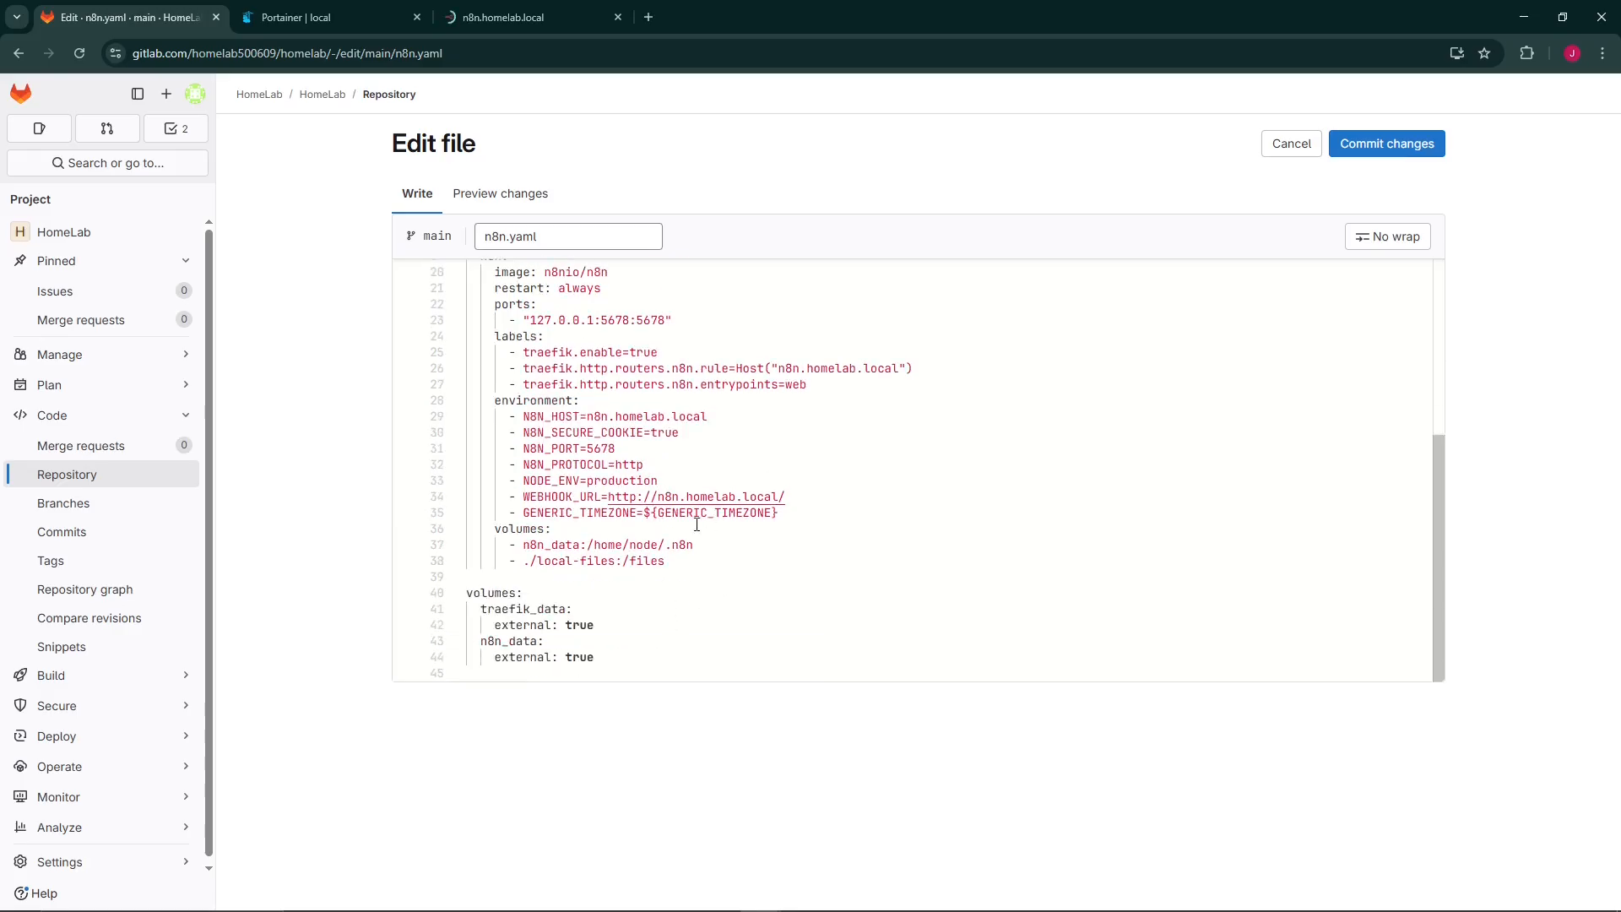
pyautogui.click(682, 432)
pyautogui.press('BackSpace')
pyautogui.press('BackSpace')
pyautogui.press('BackSpace')
pyautogui.press('BackSpace')
pyautogui.write('fal')
# Commit the n8n.yaml edit to the main branch with the message "changed secure cookie back to false".
pyautogui.click(1388, 144)
pyautogui.tripleClick(726, 464)
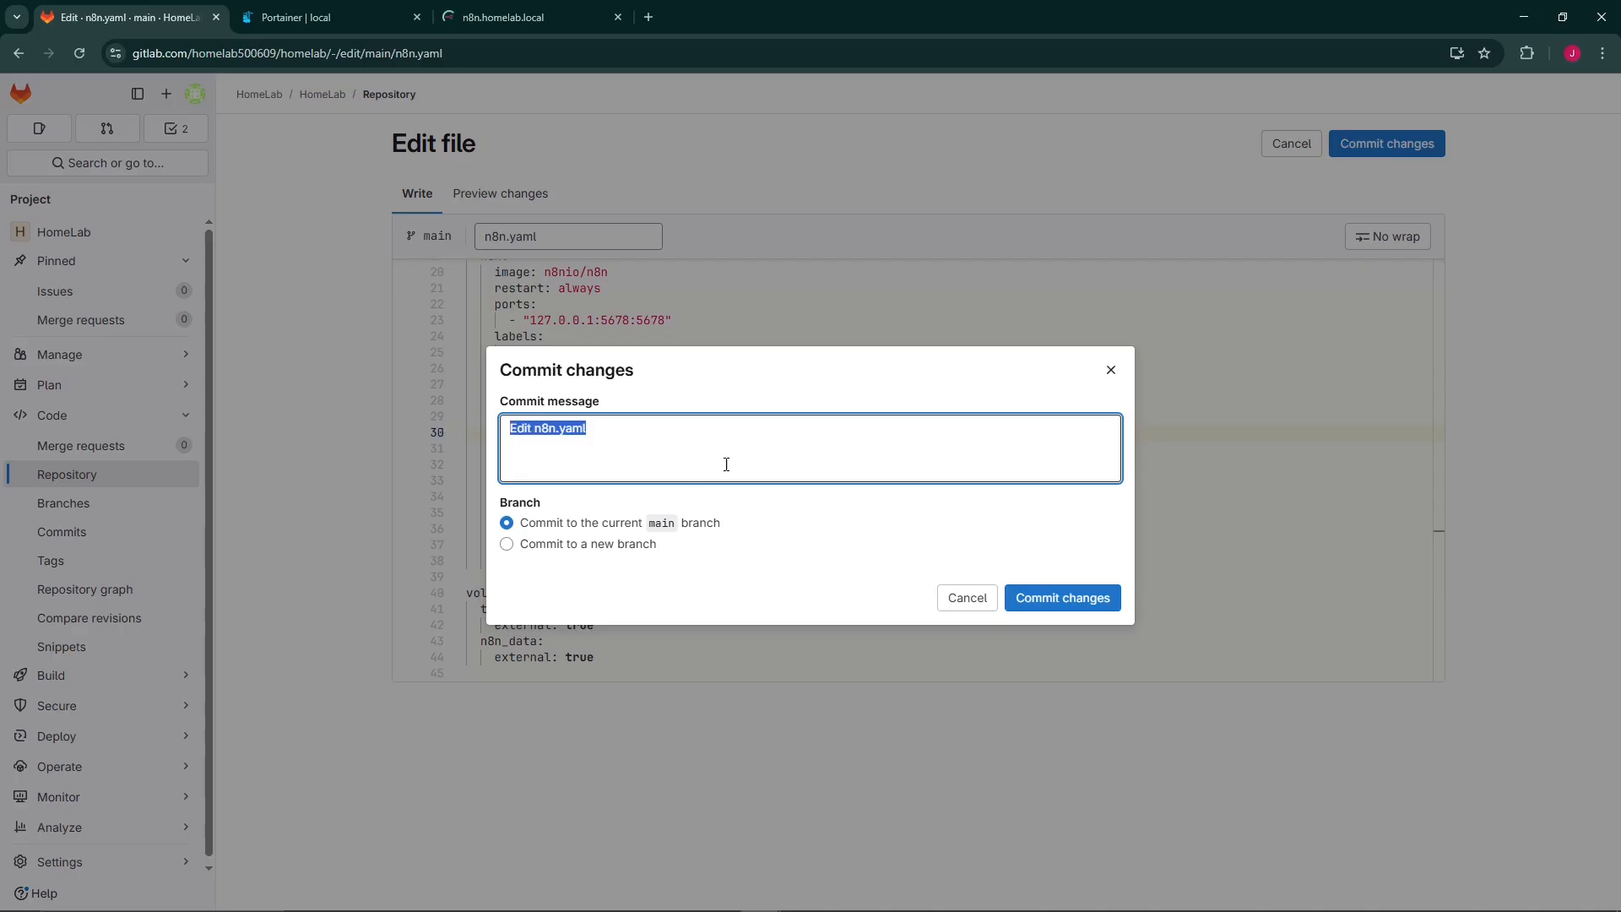
pyautogui.write('changed secure cookie back to false')
pyautogui.click(1068, 599)
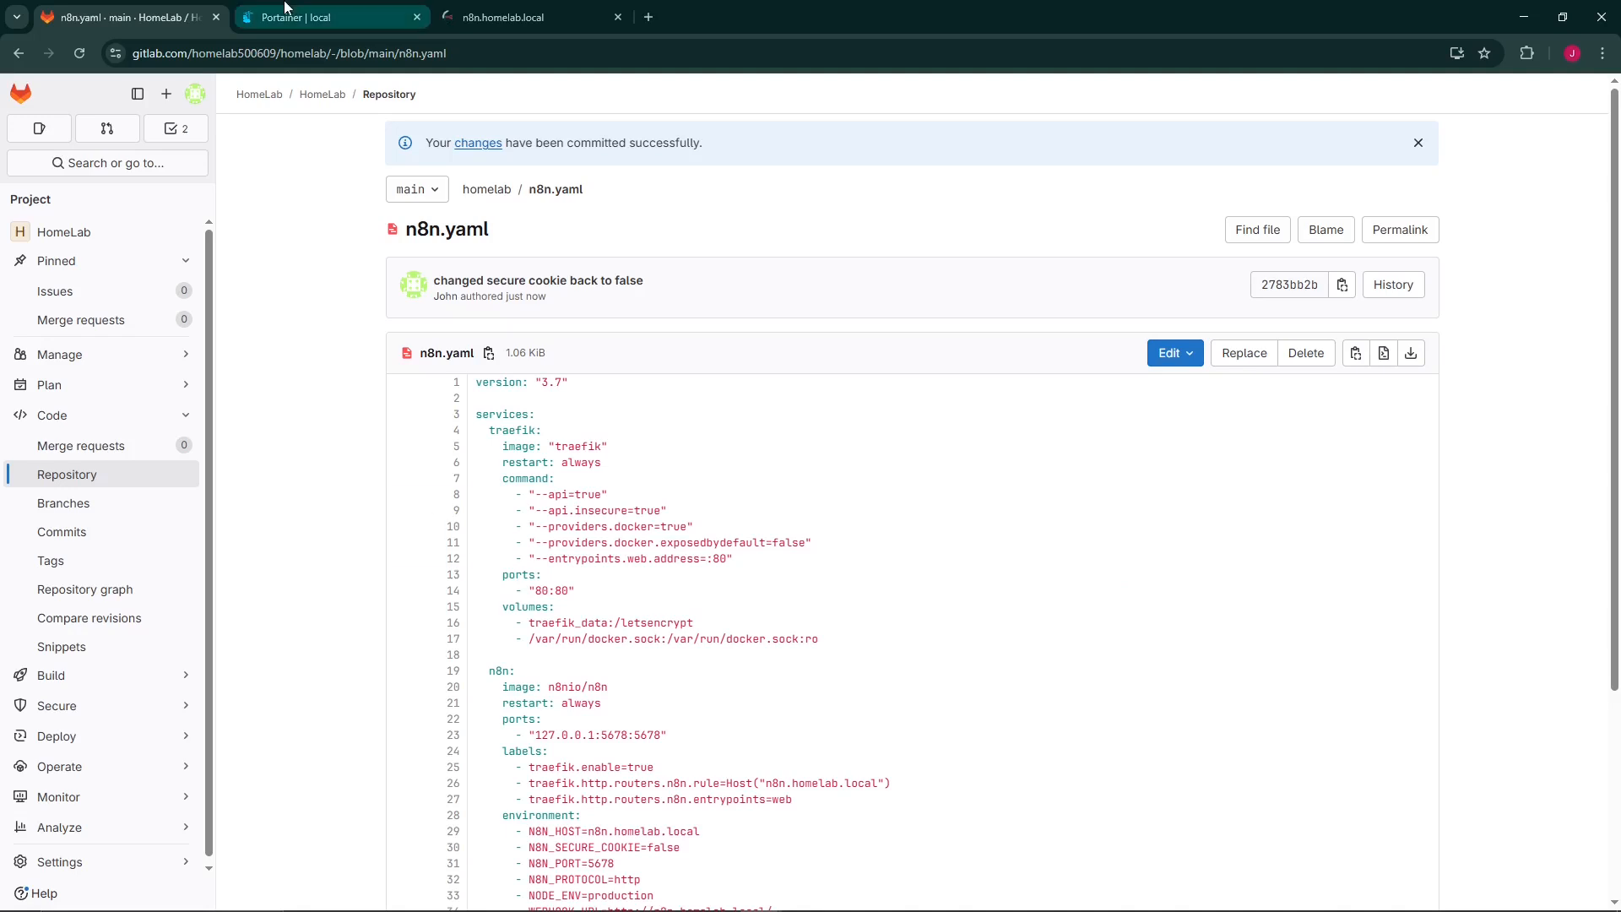
# Pull and redeploy the n8n stack from its Git repository in Portainer, confirming the update.
pyautogui.click(323, 24)
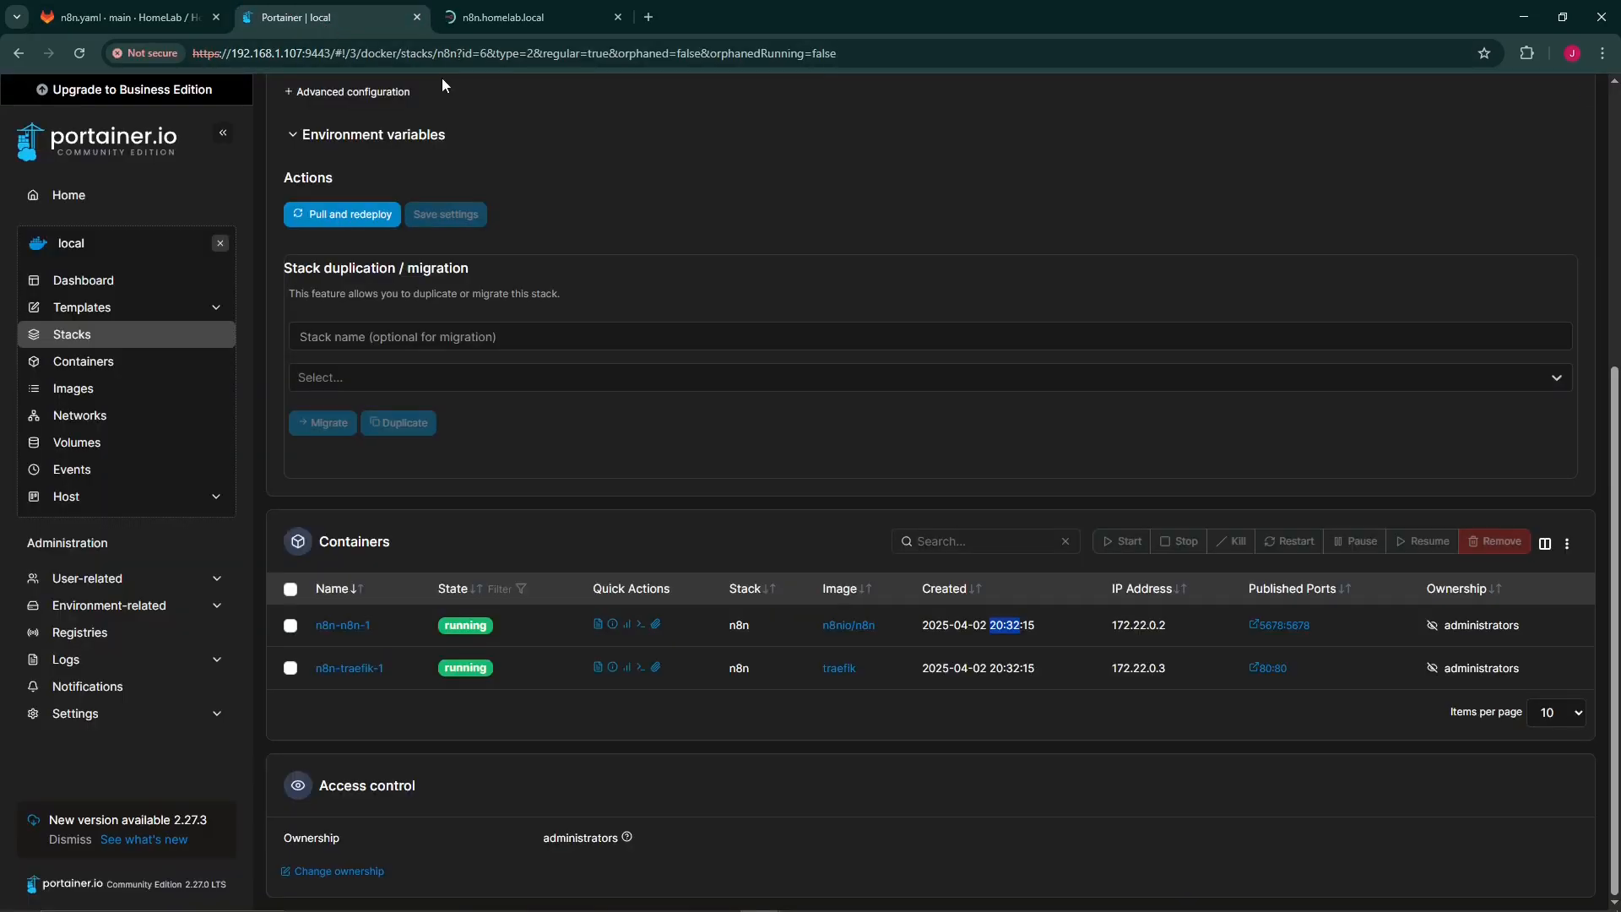
pyautogui.scroll(4, 559, 464)
pyautogui.scroll(1, 560, 465)
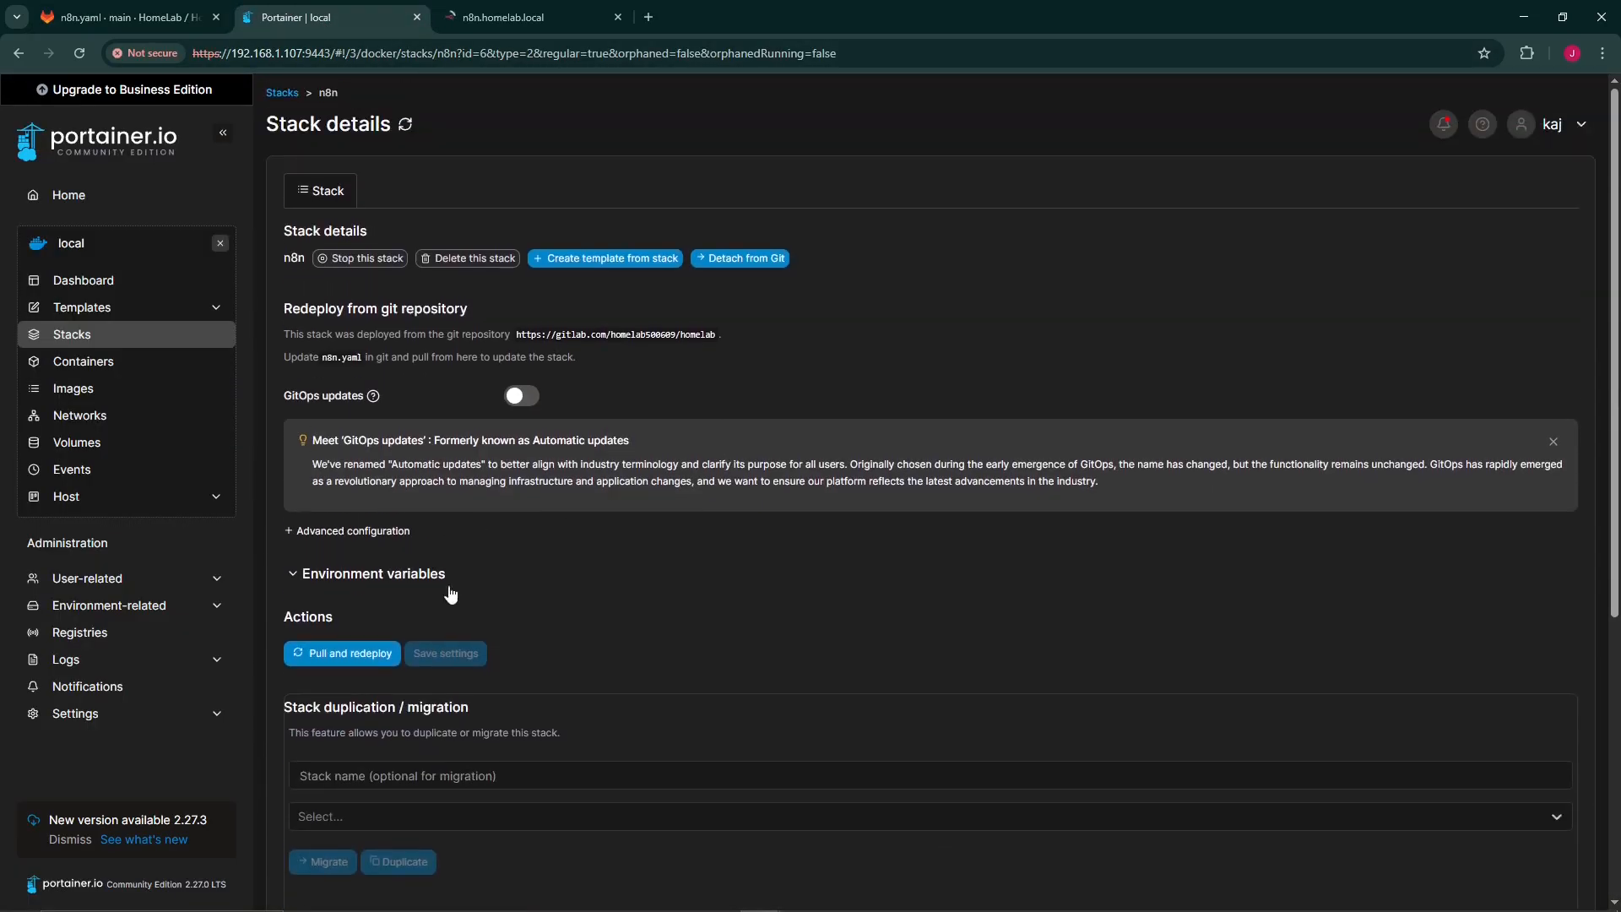
pyautogui.click(314, 653)
pyautogui.click(879, 581)
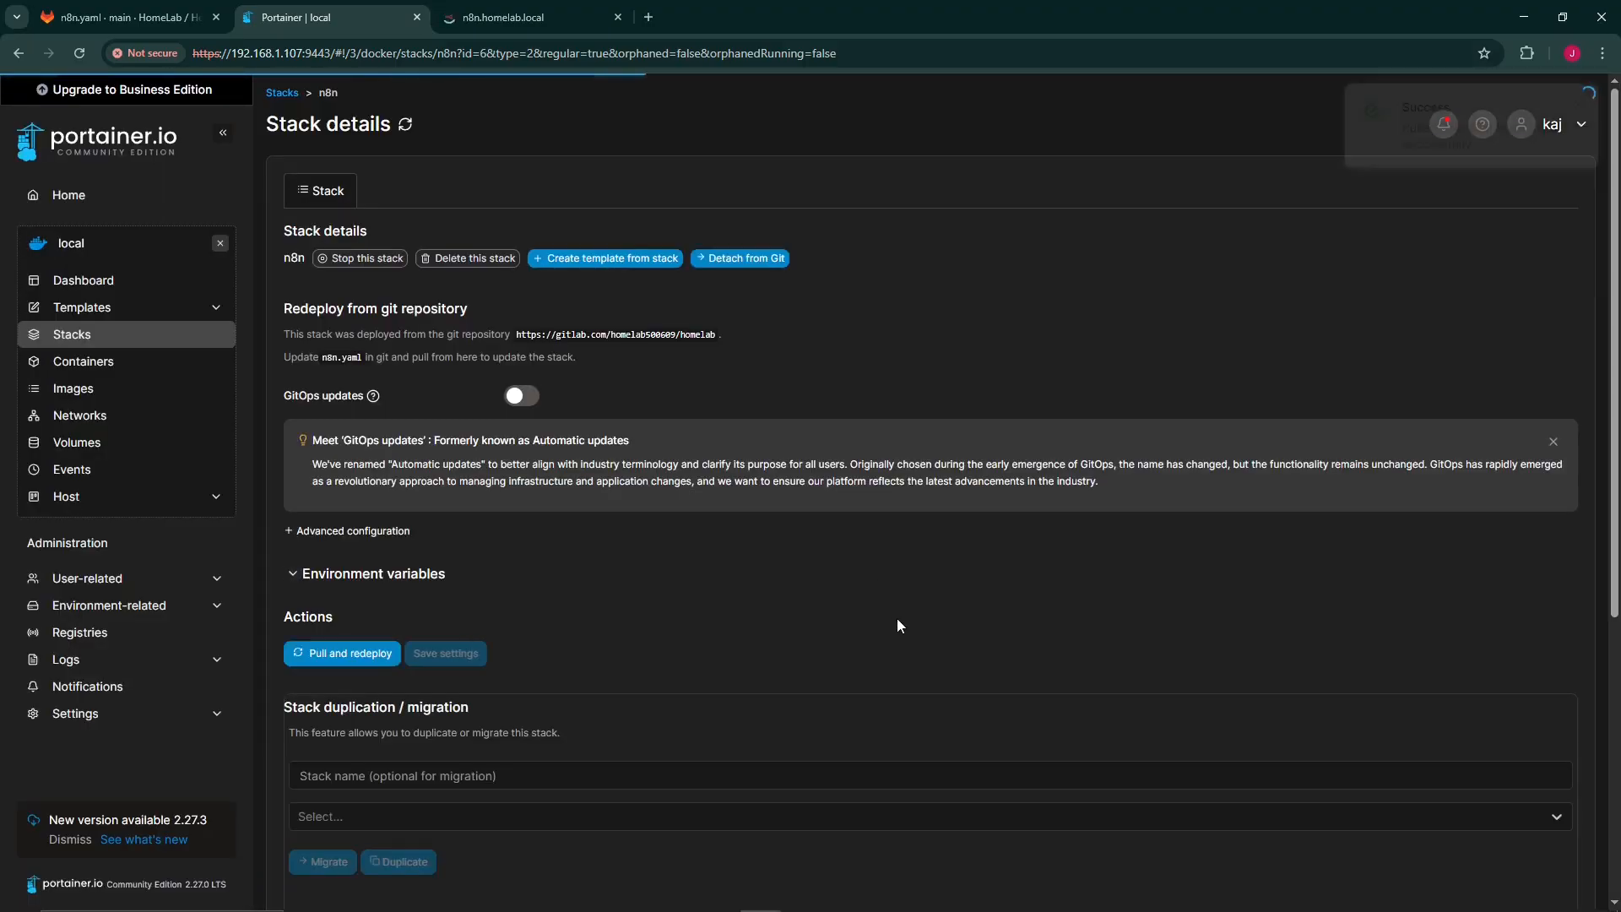
# Reload the n8n.homelab.local page until the sign-in form loads, and recheck the stack's containers in Portainer.
pyautogui.click(571, 23)
pyautogui.press('F5')
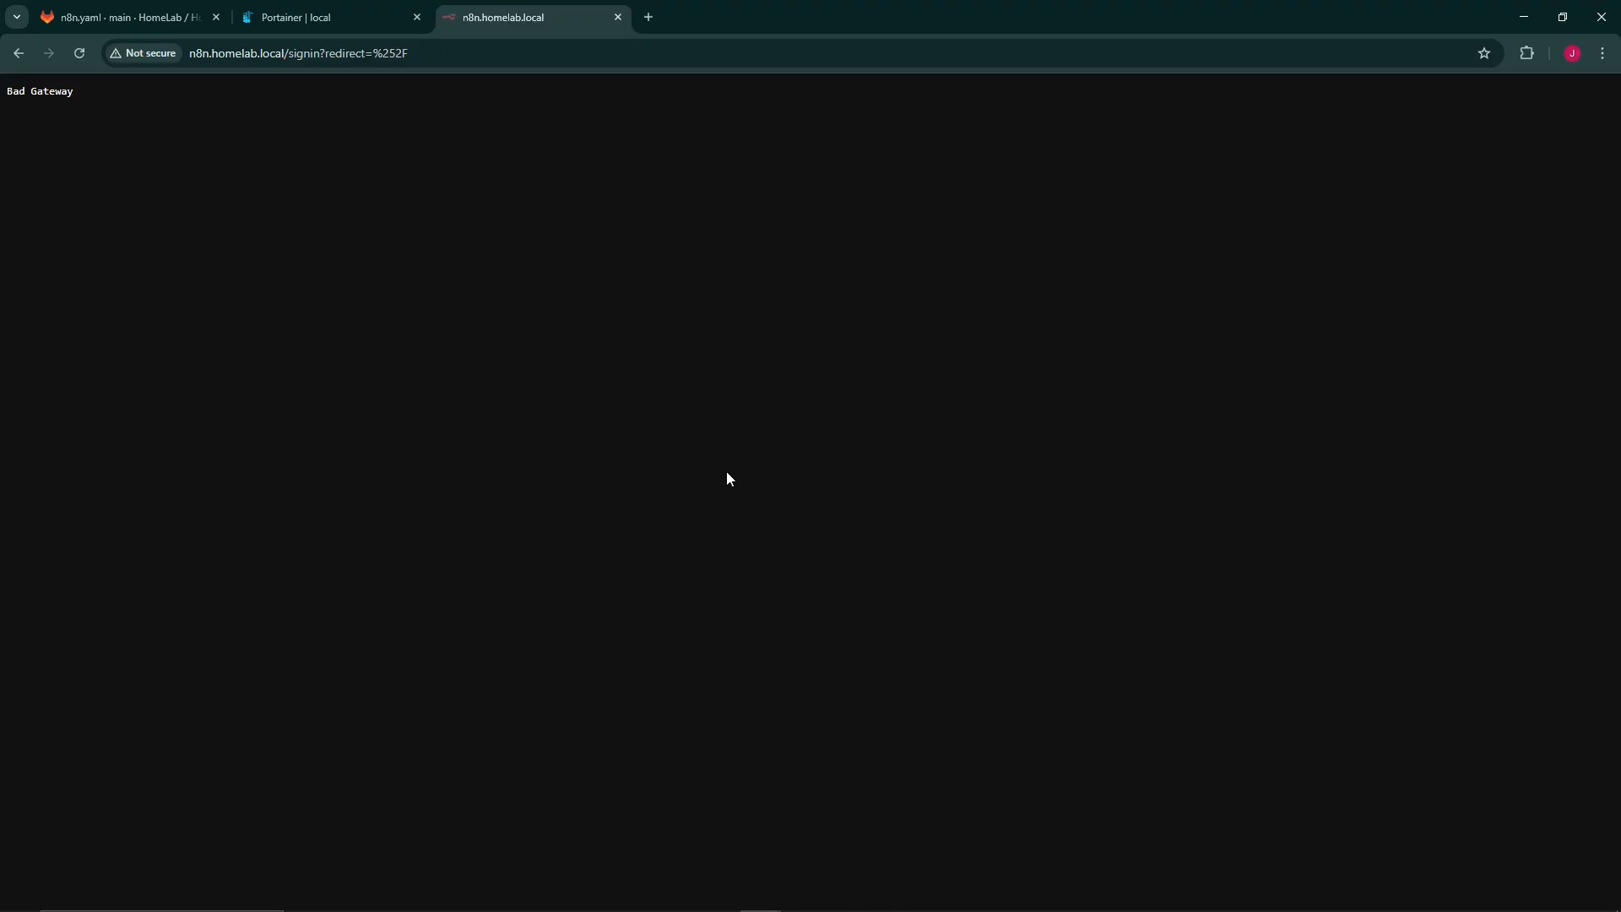
pyautogui.press('F5')
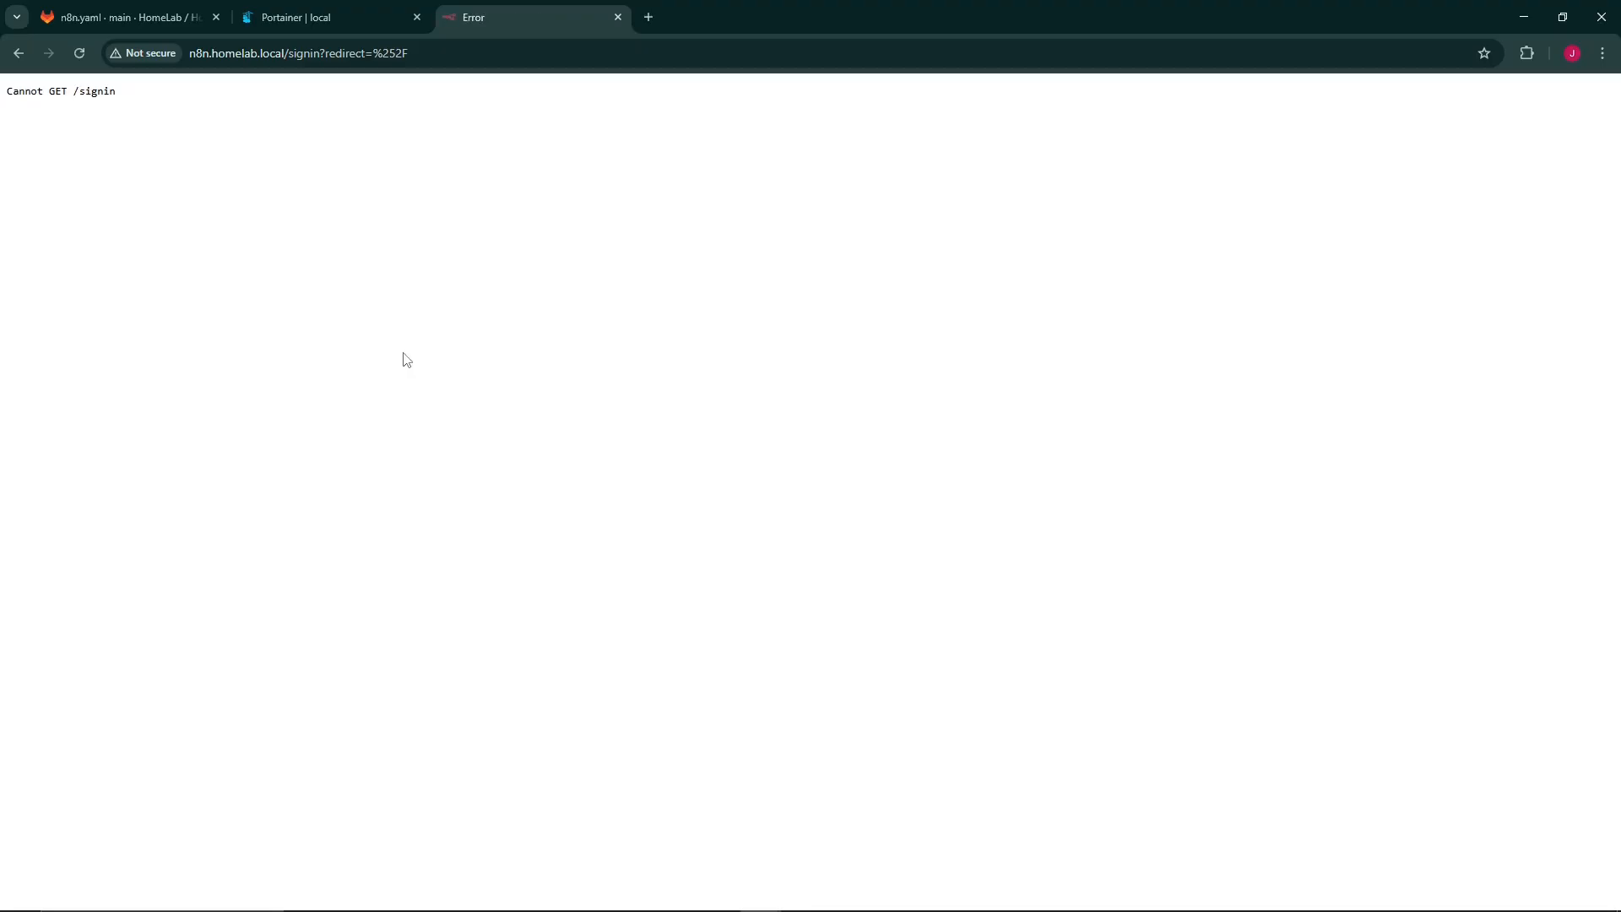
pyautogui.press('F5')
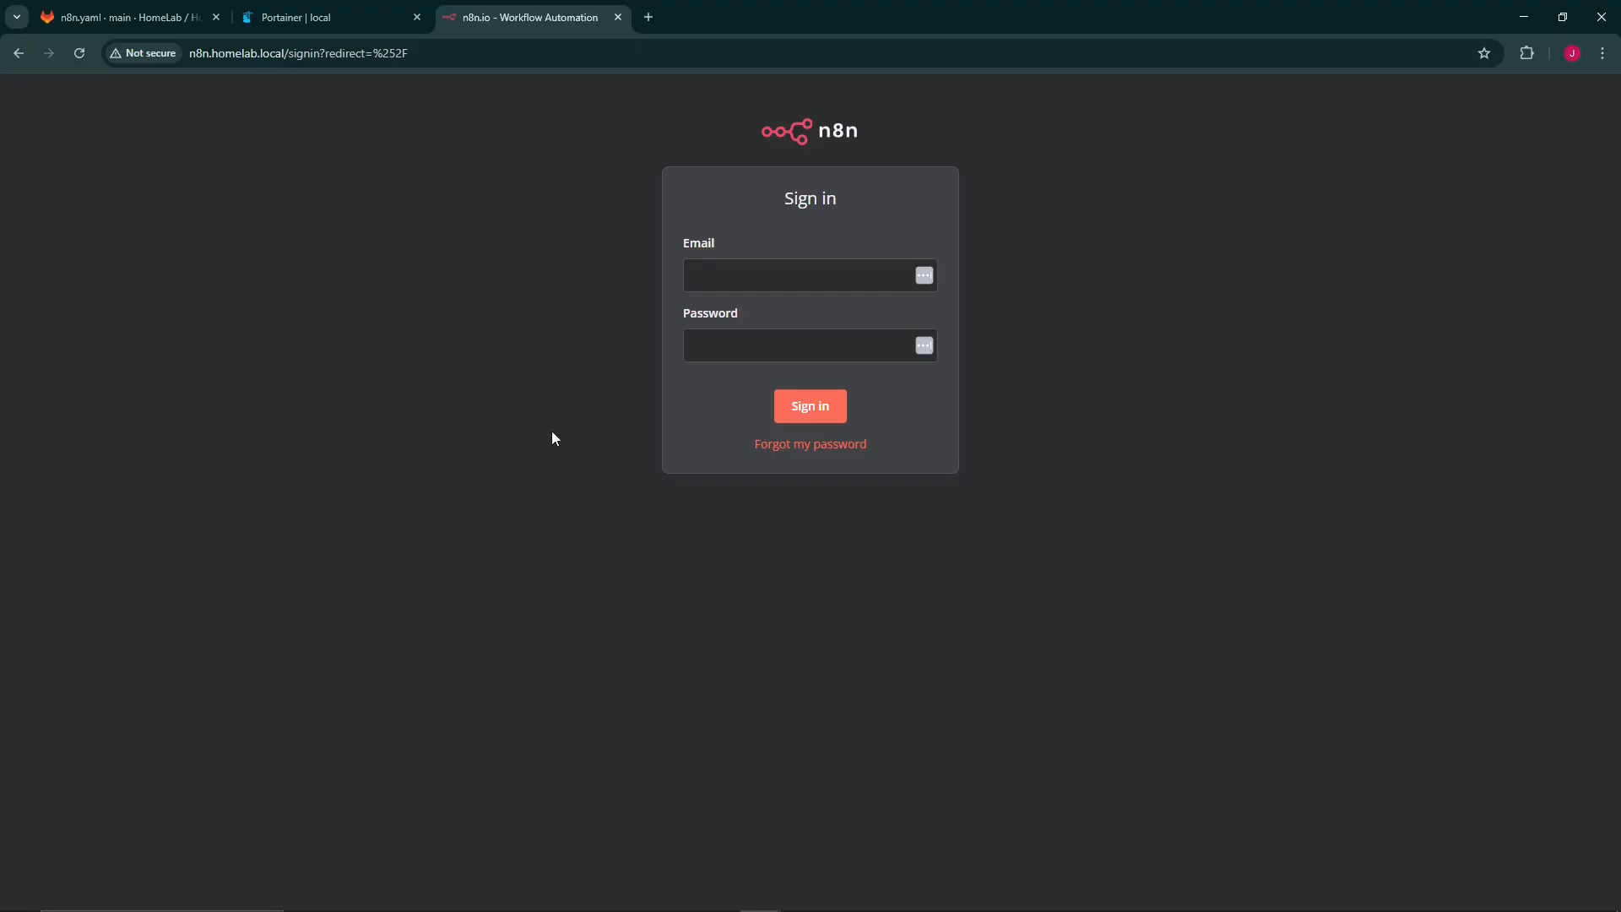
pyautogui.click(397, 17)
pyautogui.scroll(-2, 691, 629)
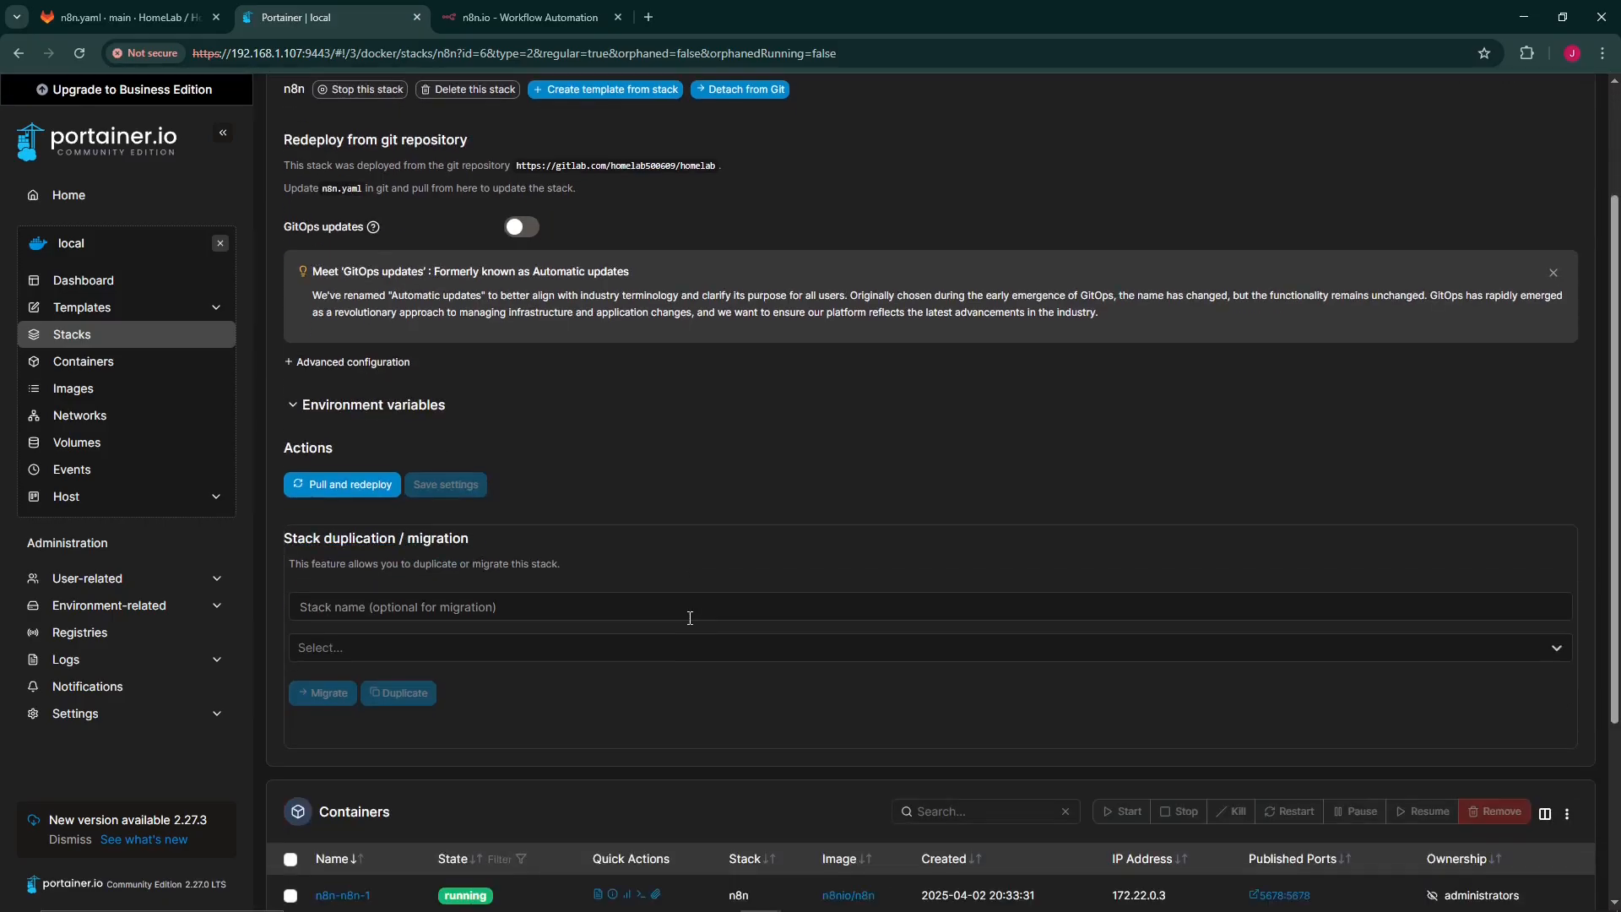
pyautogui.click(532, 17)
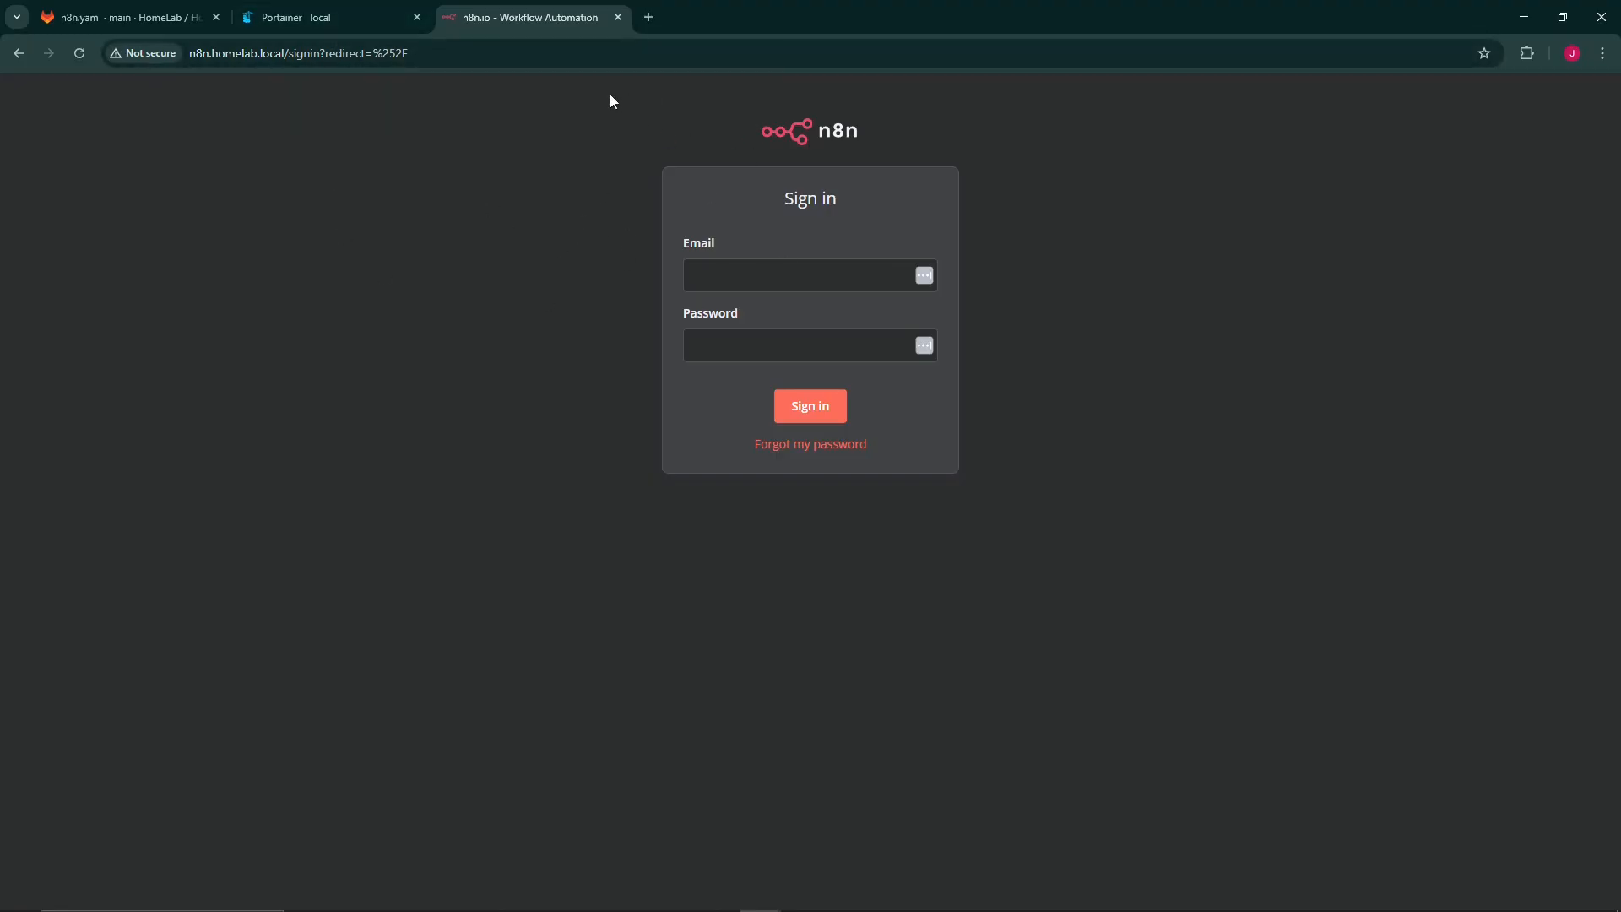
# Turn on GitOps updates for the n8n stack in Portainer, using the Polling mechanism with a 5m fetch interval.
pyautogui.click(321, 17)
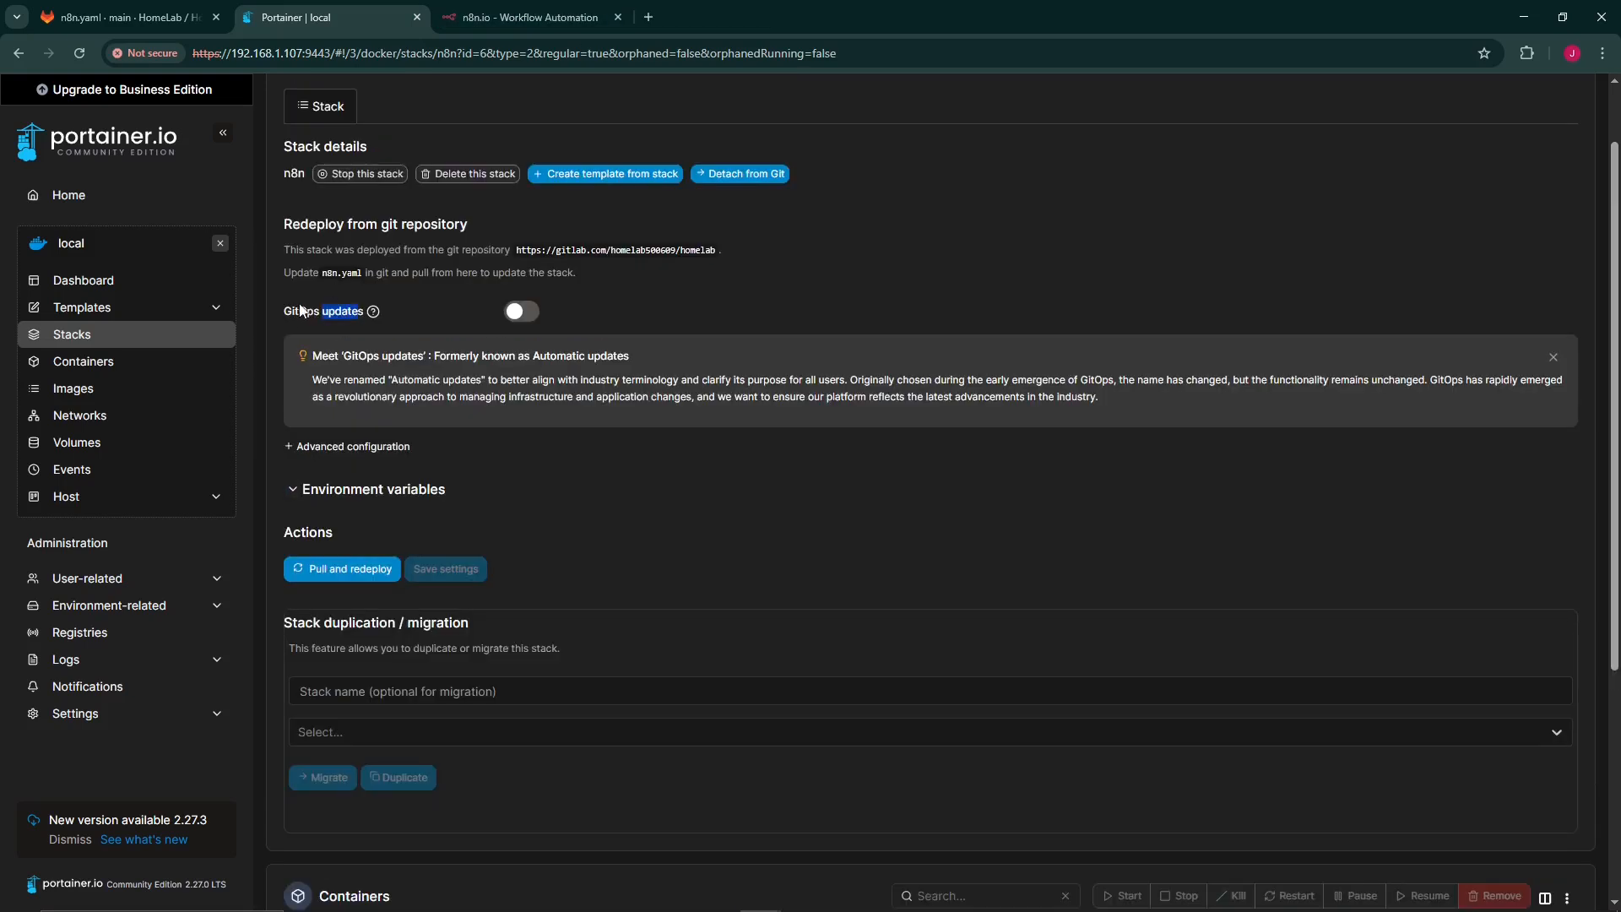
pyautogui.click(287, 315)
pyautogui.moveTo(372, 312)
pyautogui.click(523, 312)
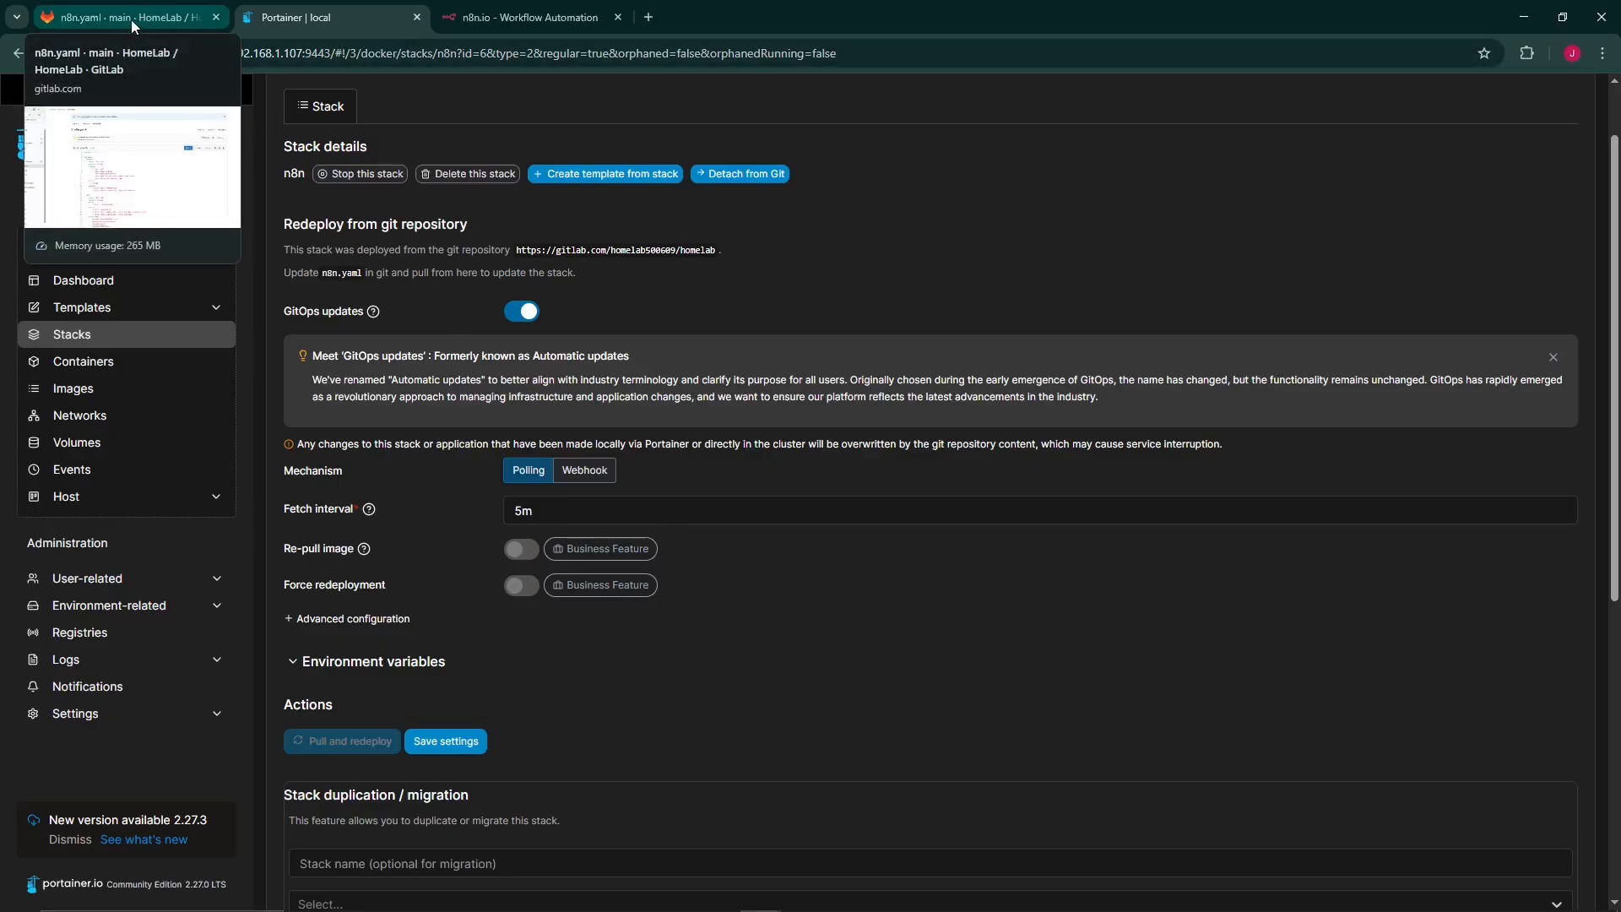
pyautogui.moveTo(377, 511)
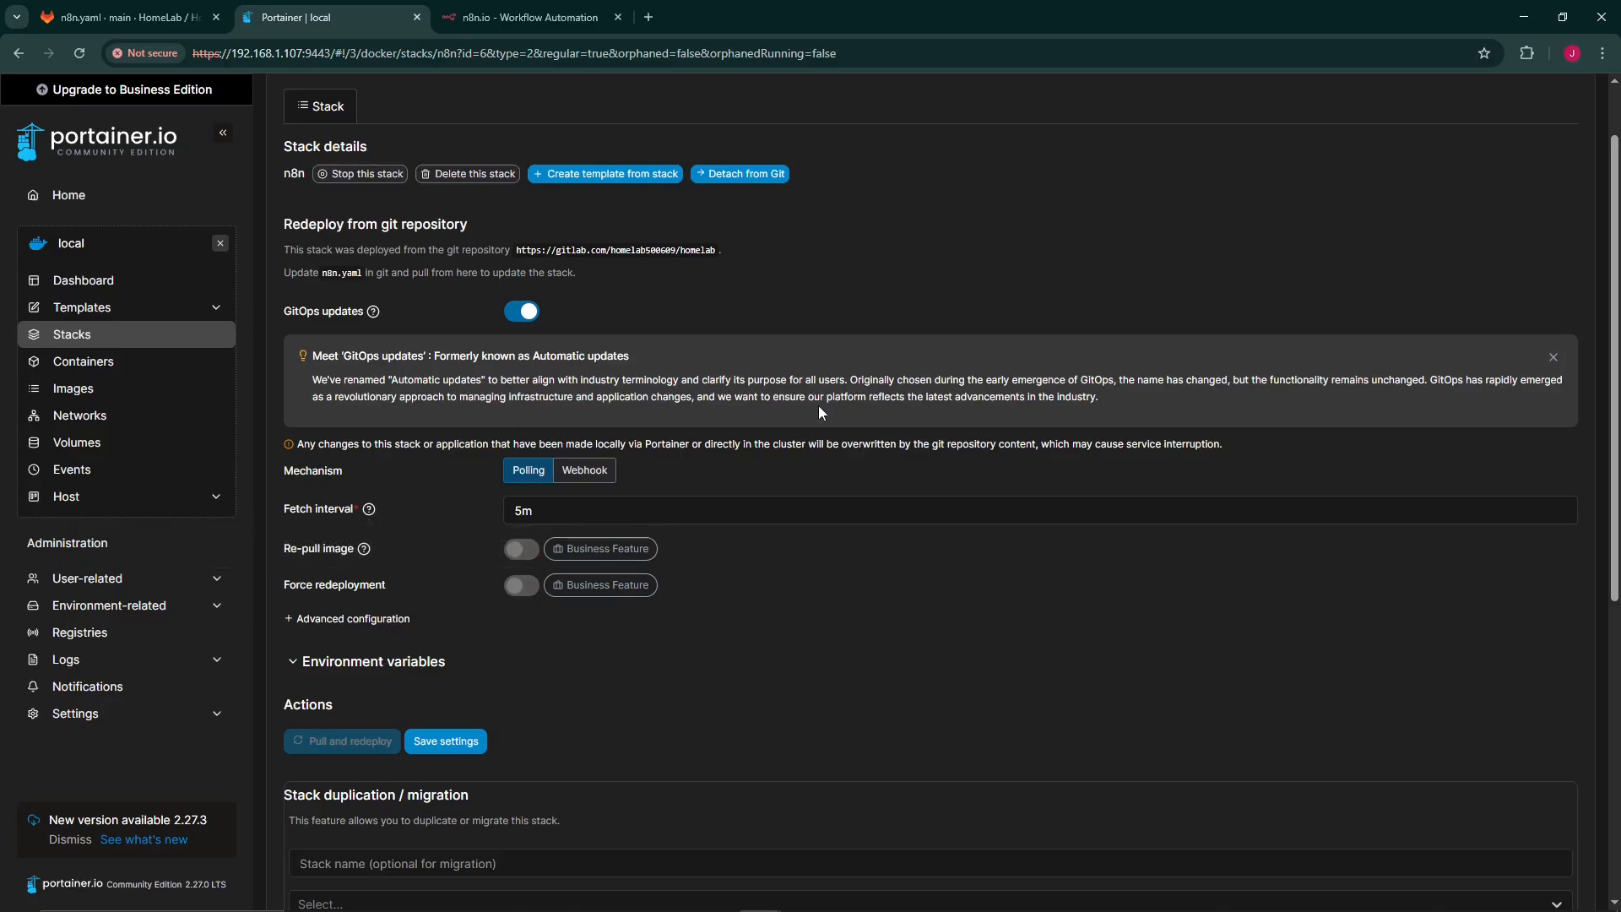
pyautogui.scroll(-4, 504, 519)
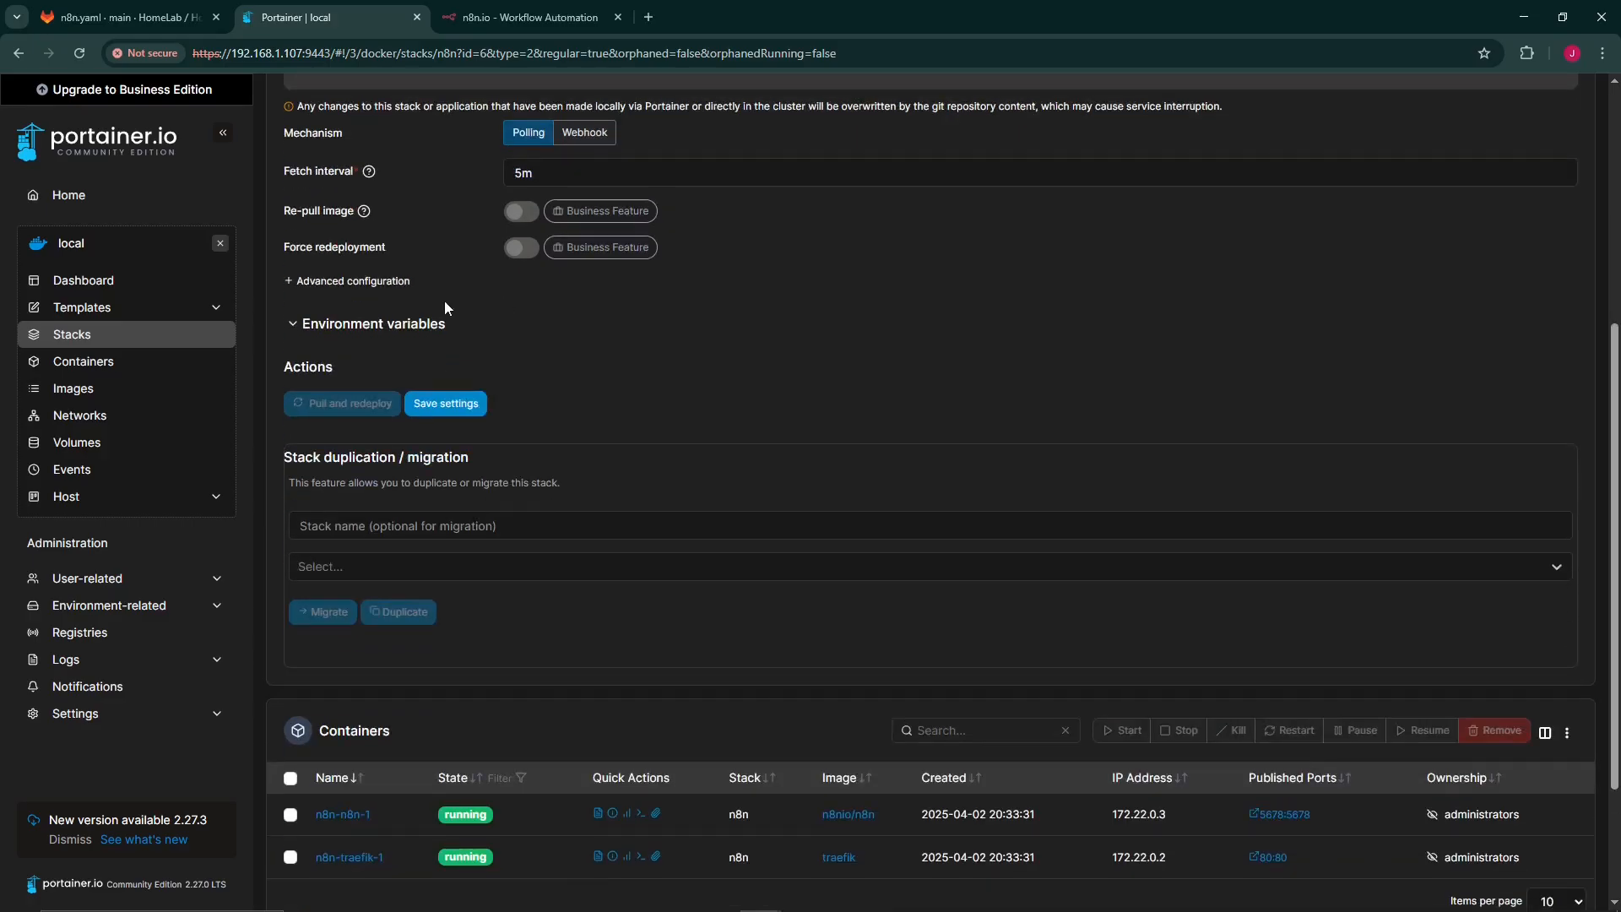
pyautogui.scroll(2, 494, 450)
pyautogui.click(519, 149)
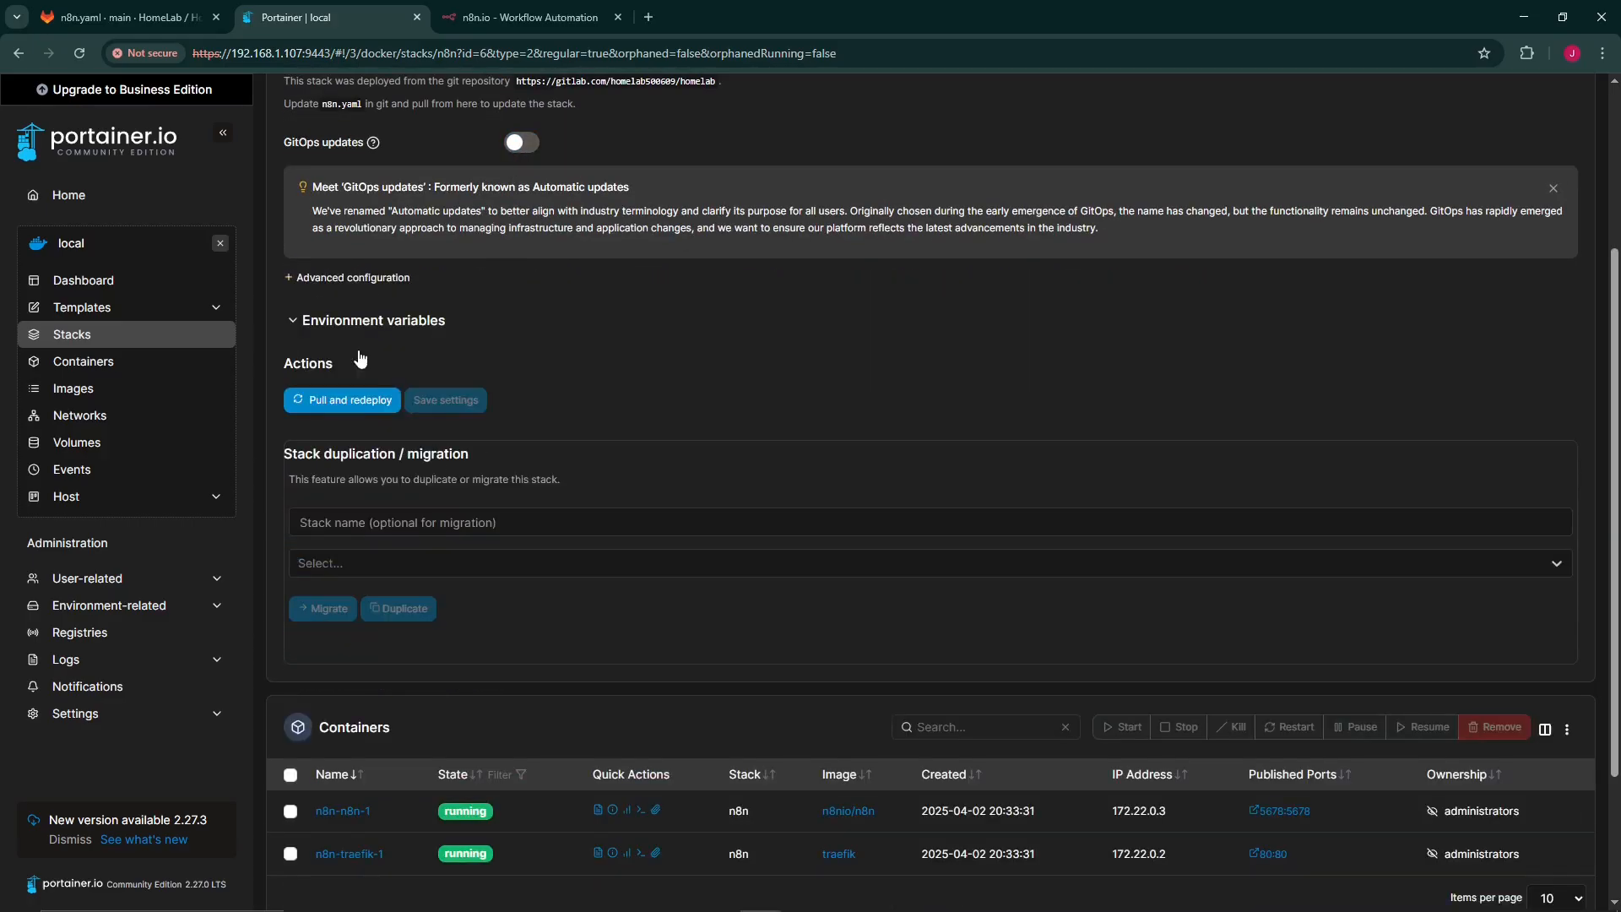
pyautogui.click(521, 143)
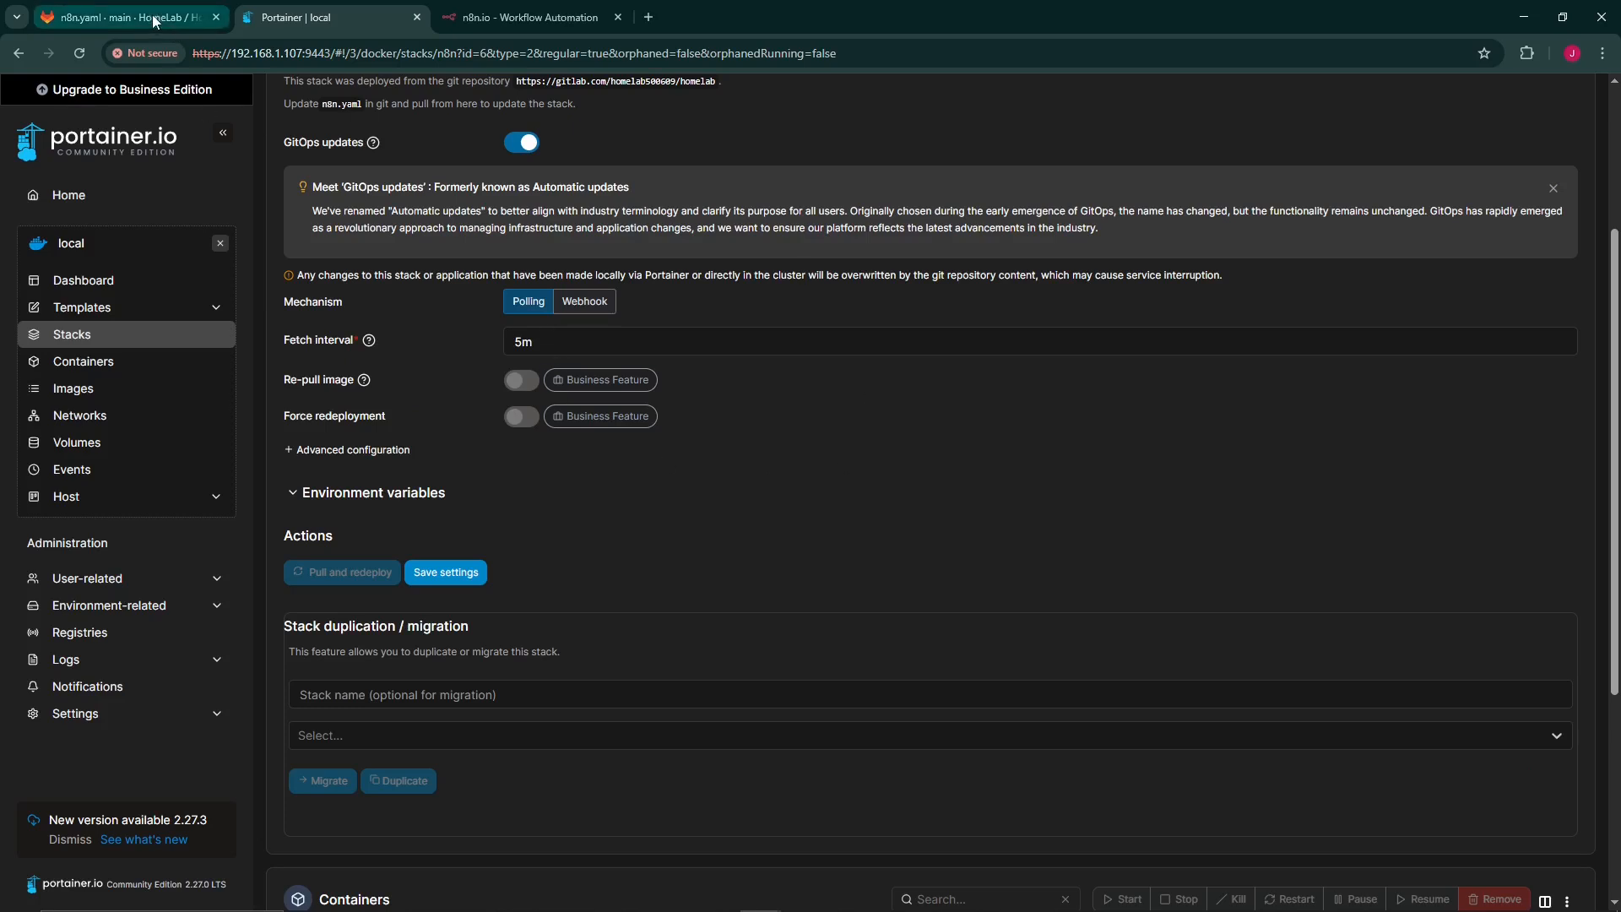
# View n8n.yaml in GitLab, and review the n8n stack's GitOps settings and container list in Portainer.
pyautogui.click(126, 17)
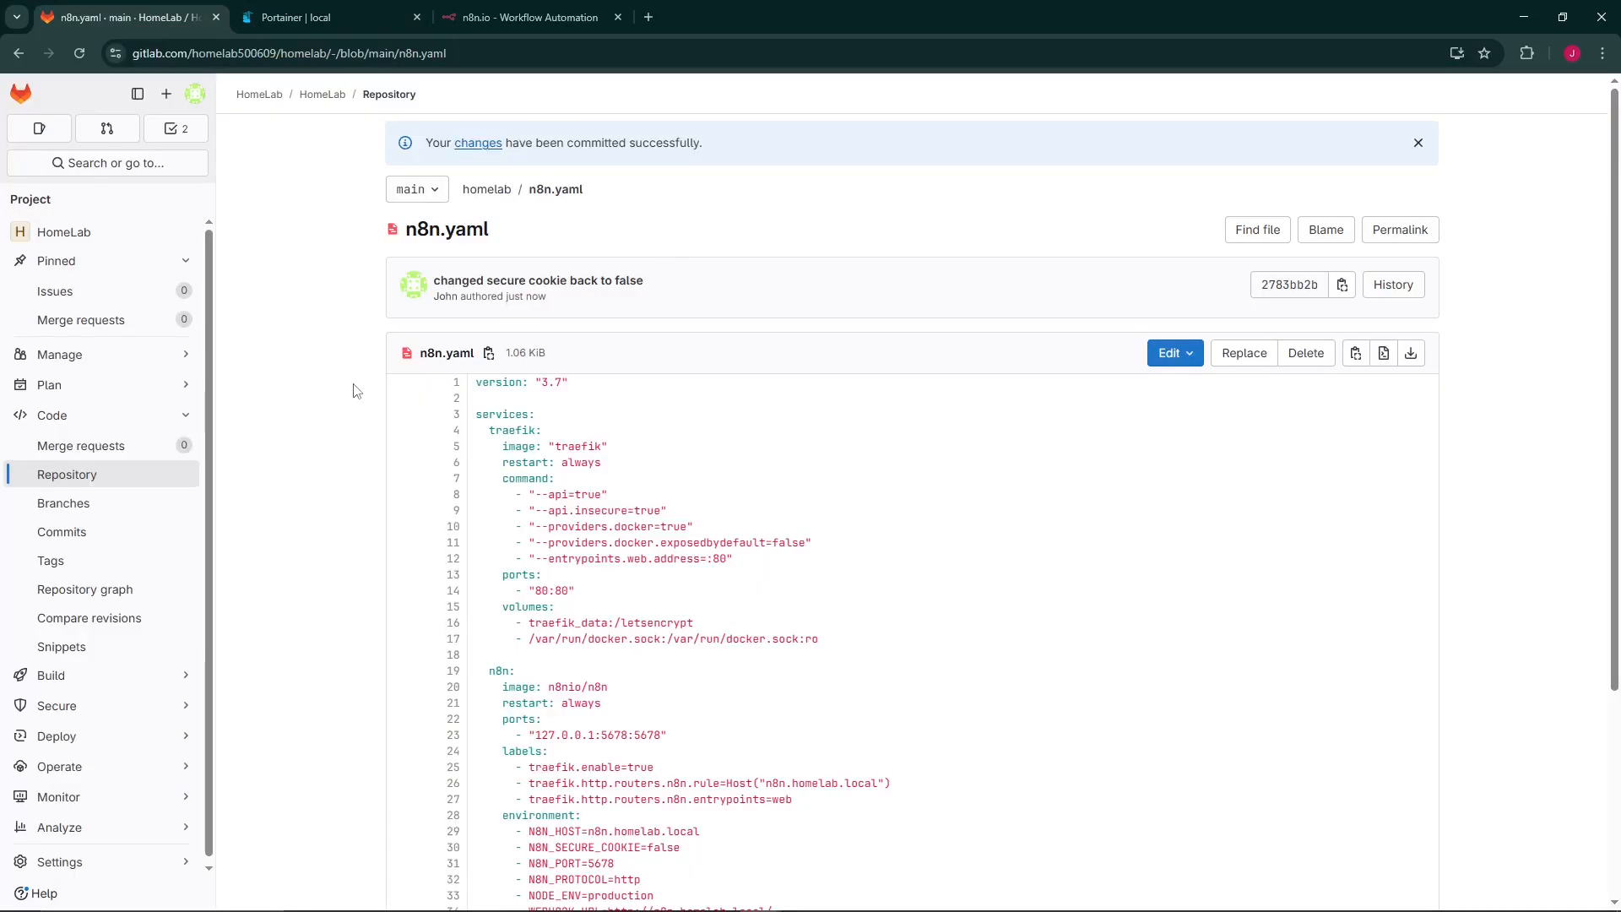
pyautogui.click(314, 10)
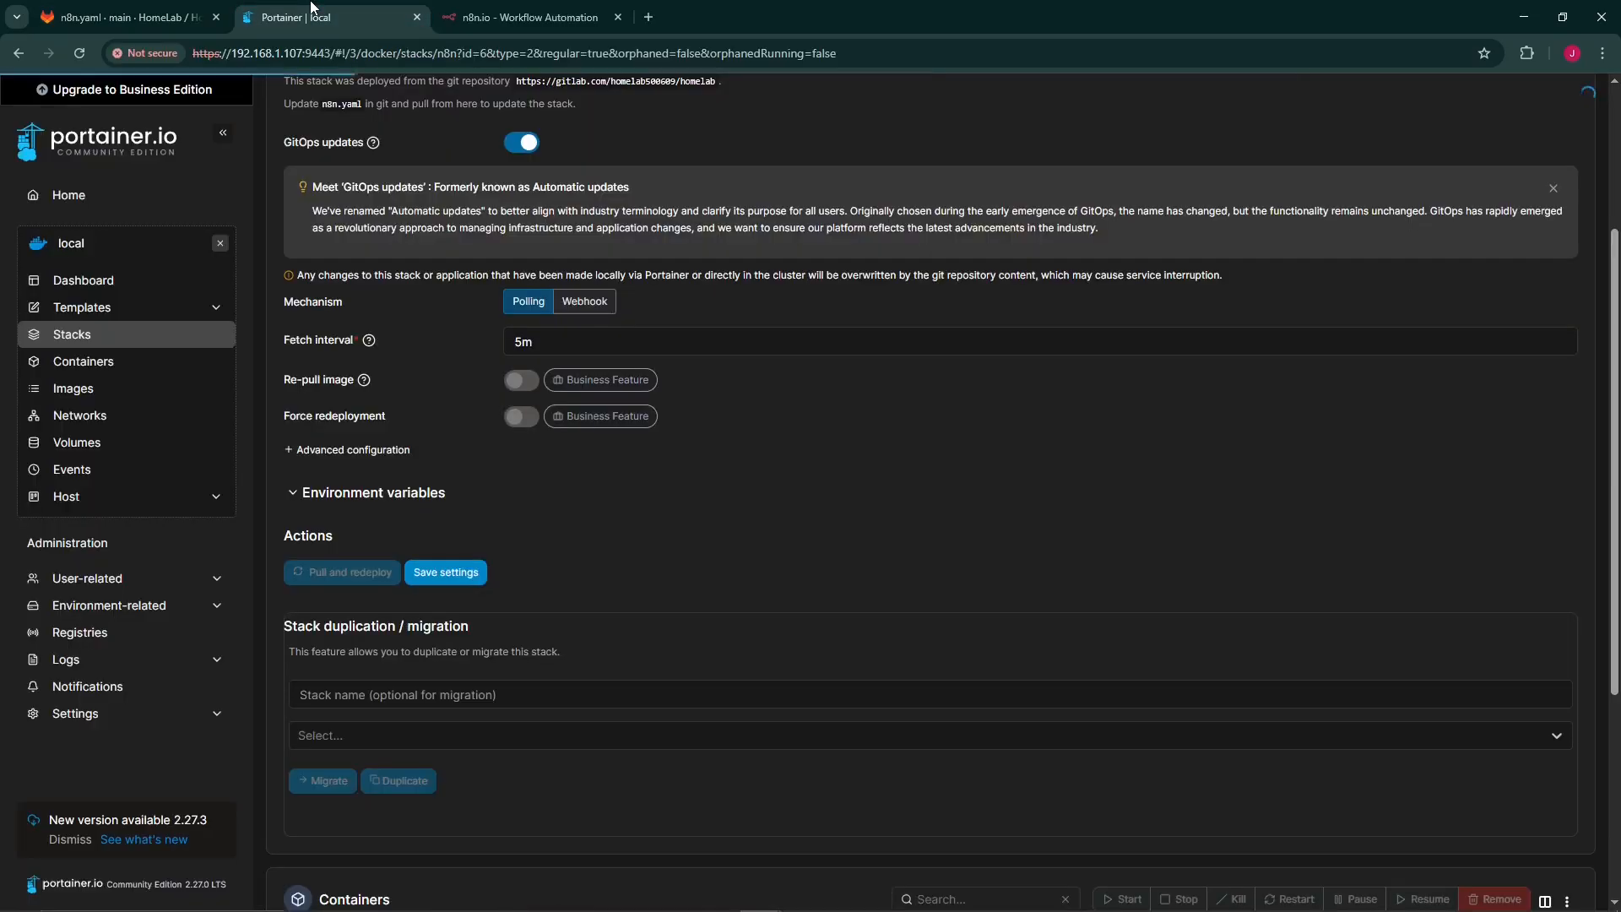
pyautogui.scroll(-4, 307, 466)
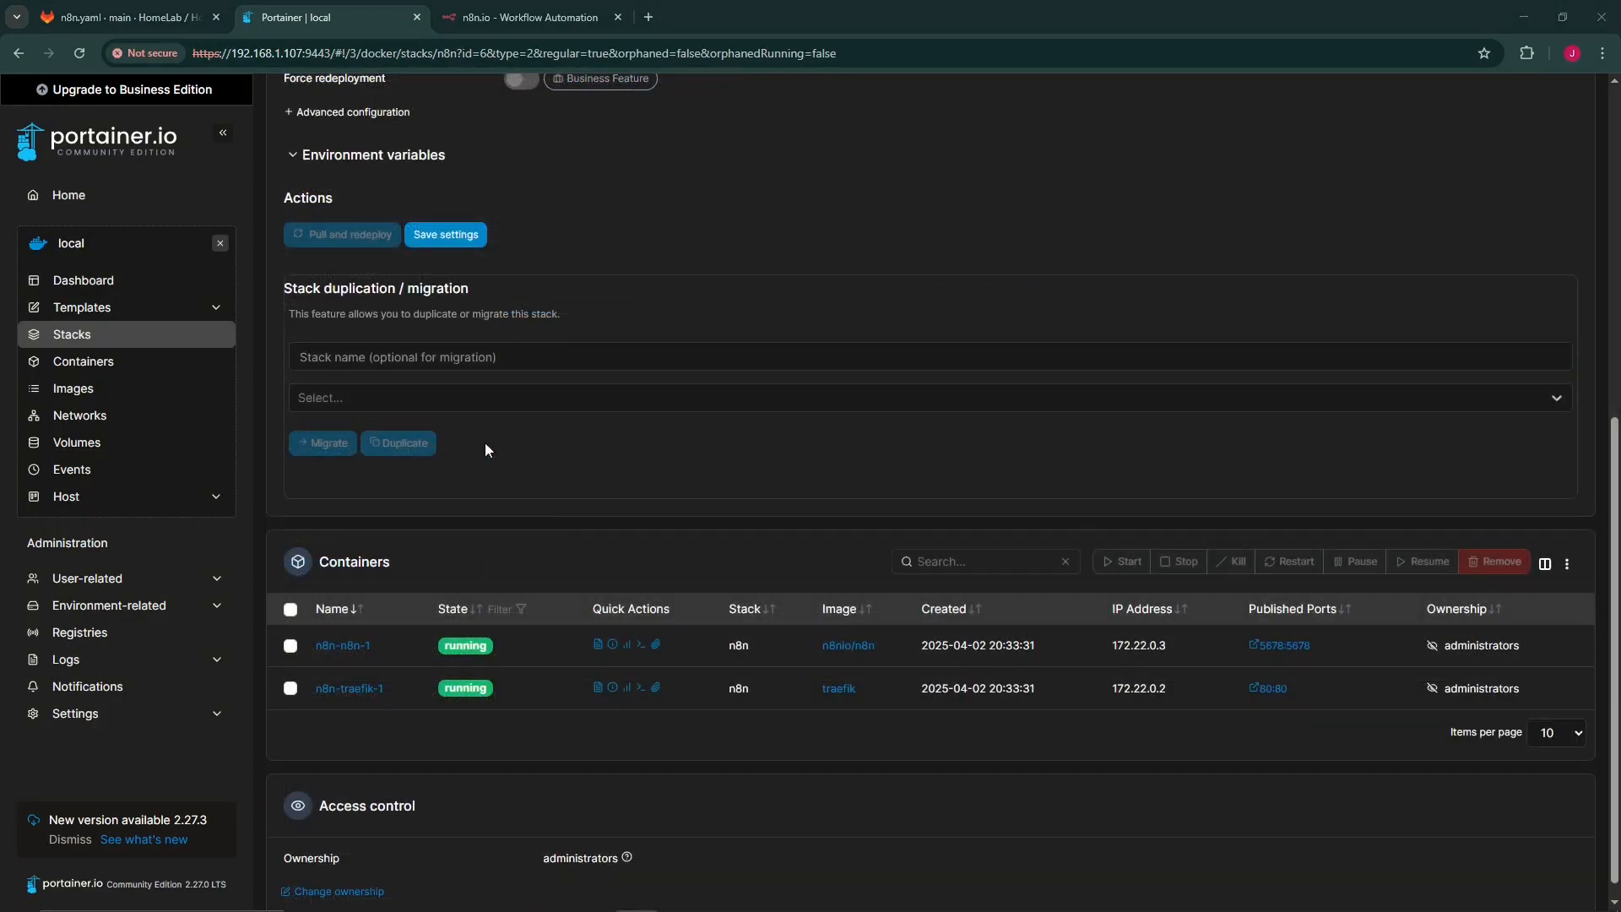
pyautogui.scroll(7, 484, 442)
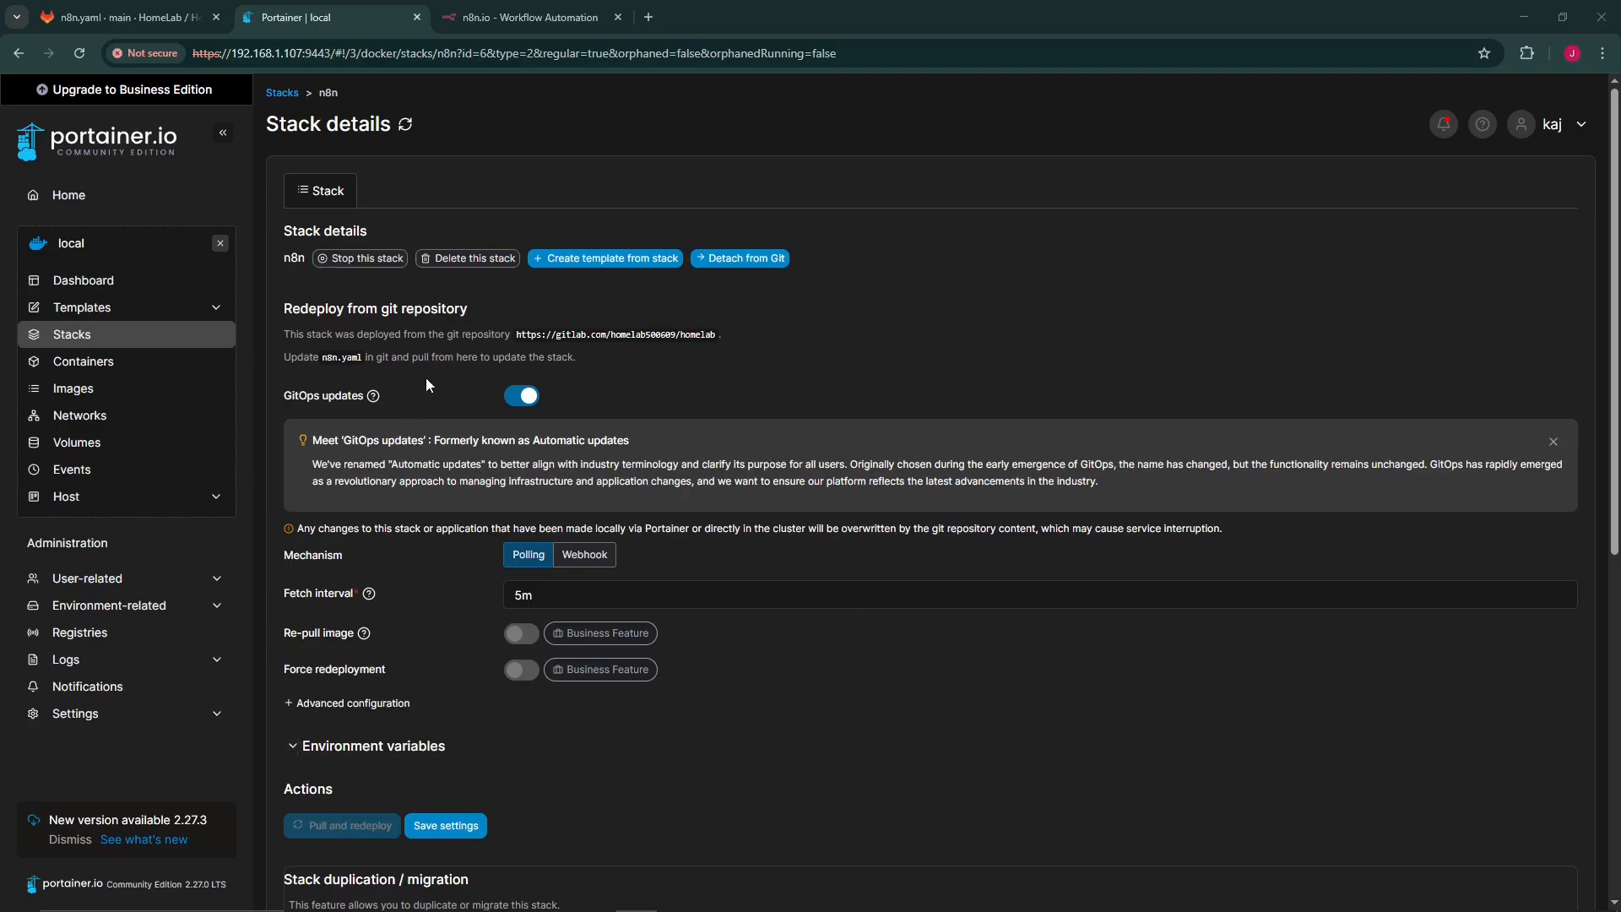
pyautogui.scroll(-7, 467, 570)
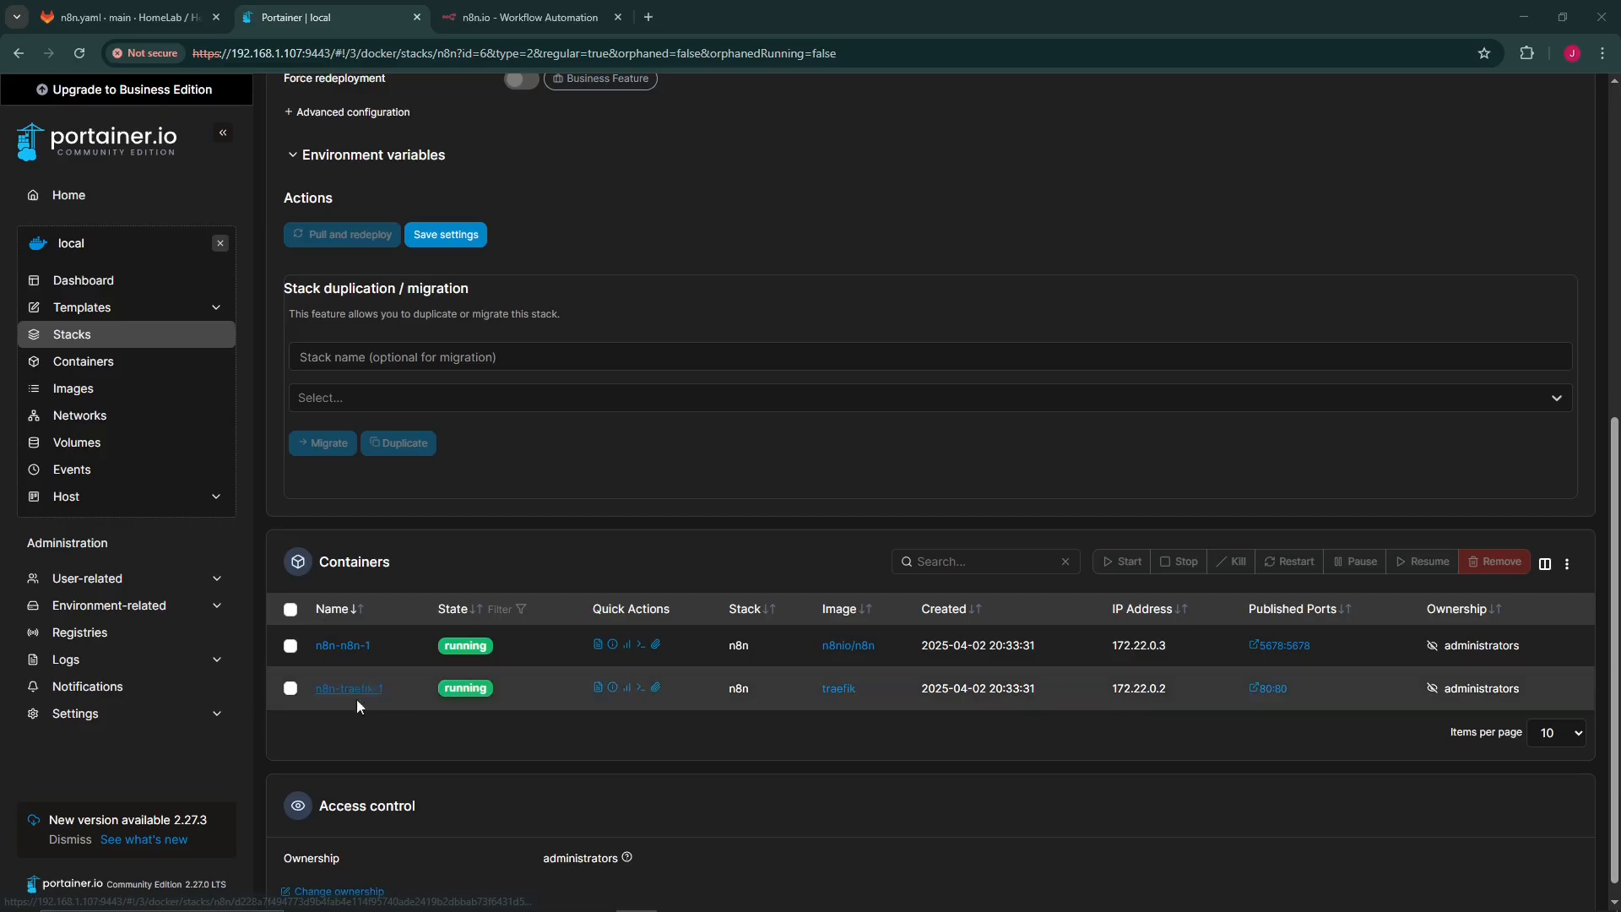
# Open the n8n-n8n-1 container, view its logs, and return to the container details.
pyautogui.click(348, 652)
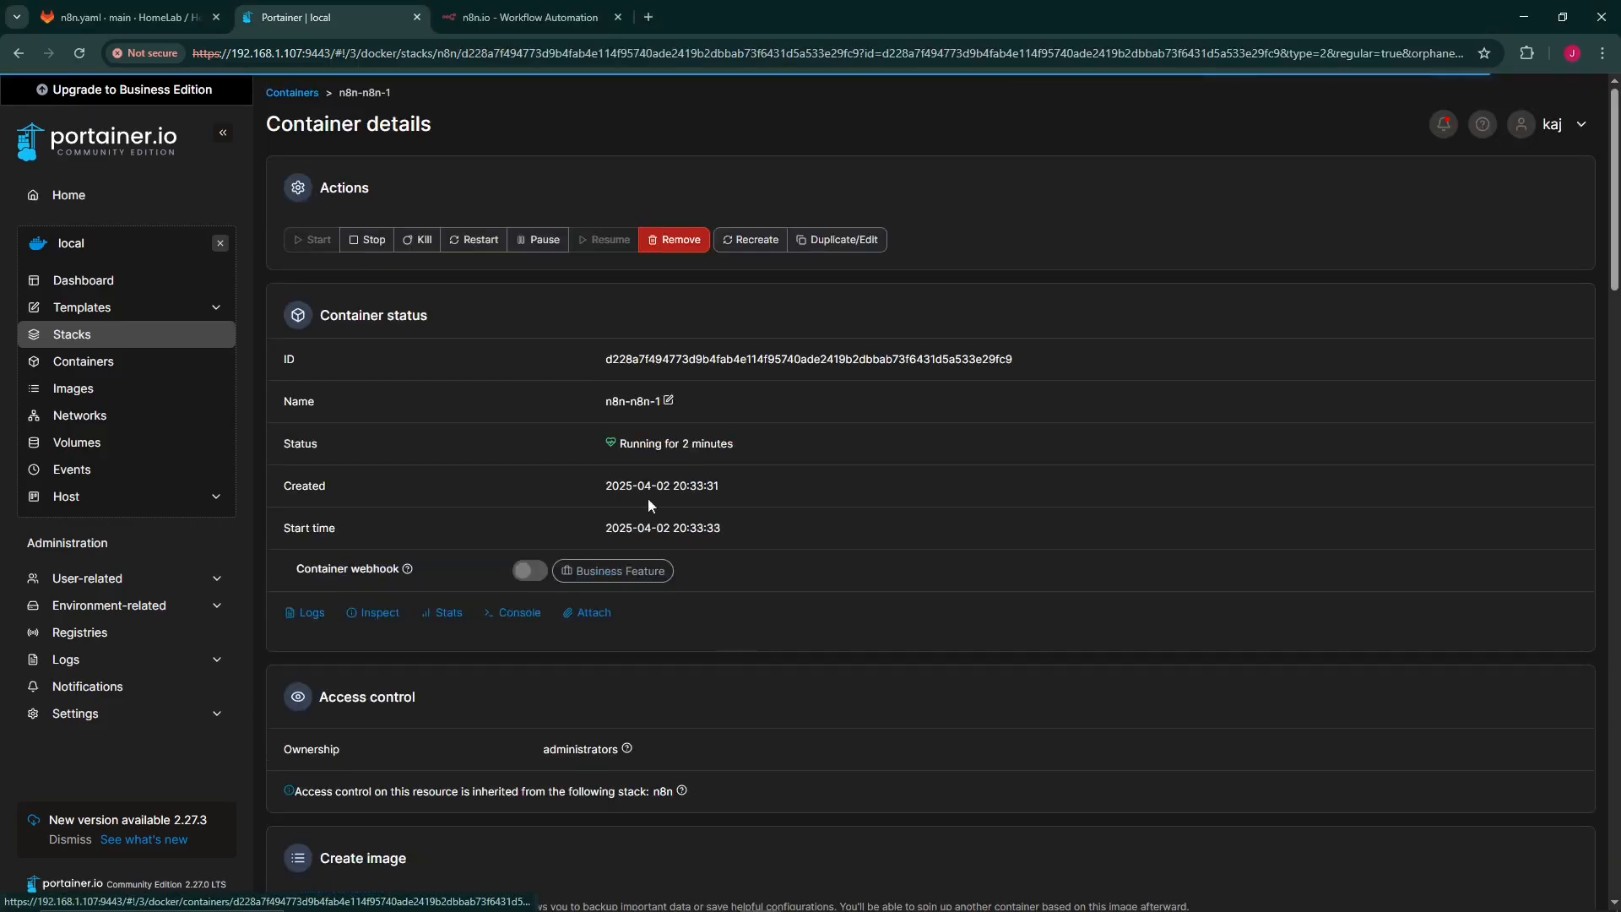
pyautogui.click(304, 613)
pyautogui.tripleClick(442, 684)
pyautogui.click(18, 53)
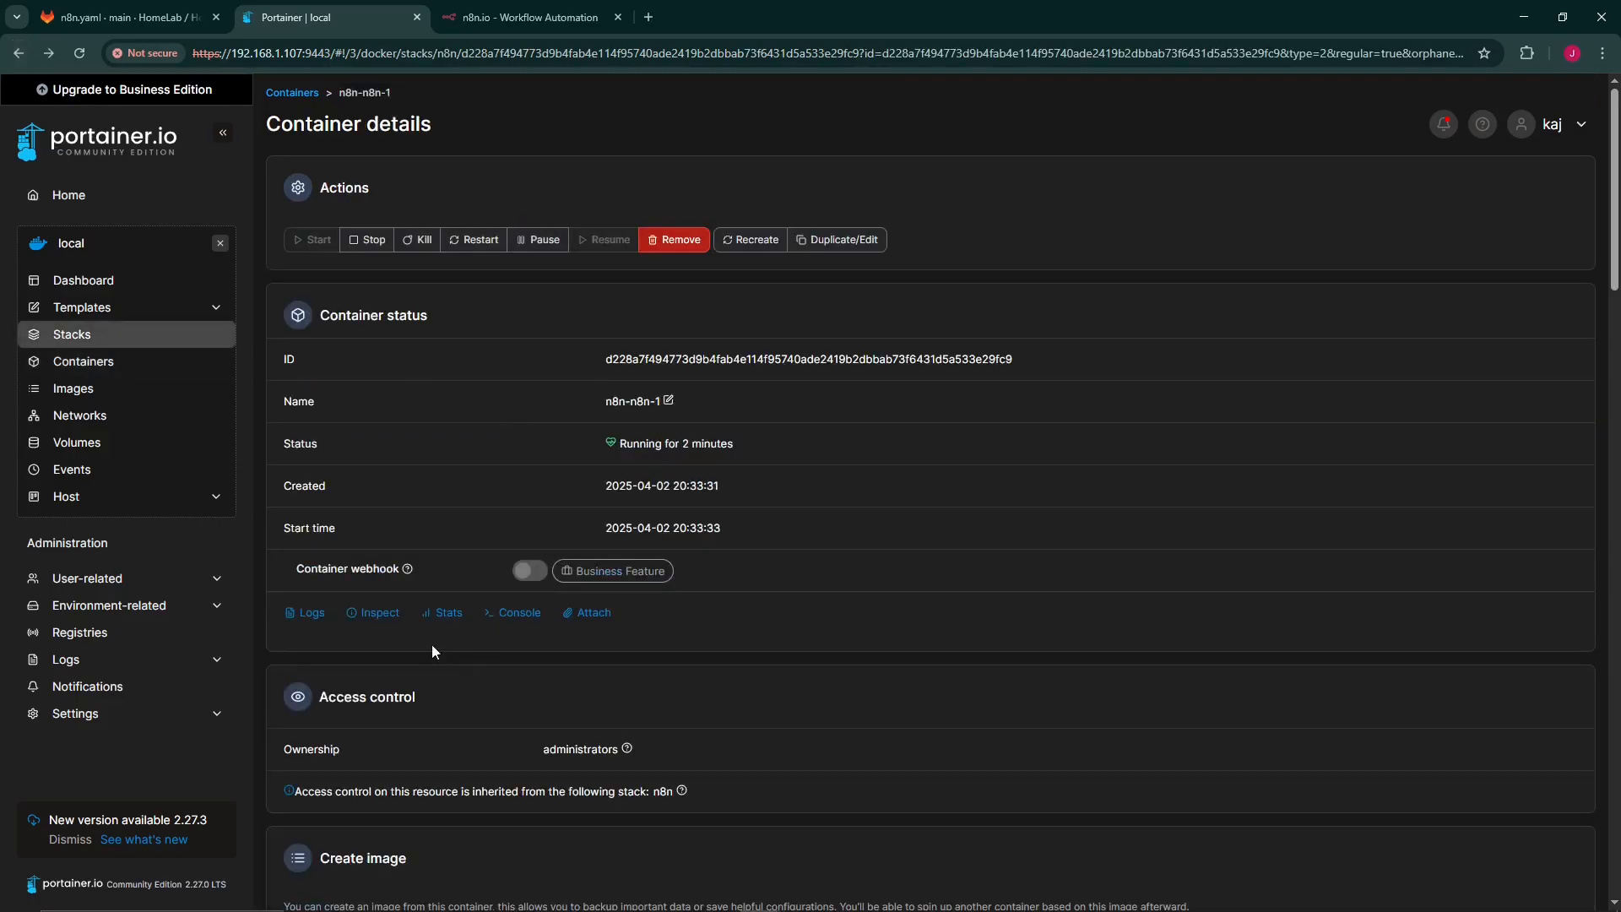
# Inspect the n8n-n8n-1 container's configuration, including mounts and network settings, and return to its details.
pyautogui.scroll(-2, 432, 633)
pyautogui.click(380, 443)
pyautogui.scroll(-10, 494, 587)
pyautogui.scroll(-10, 459, 610)
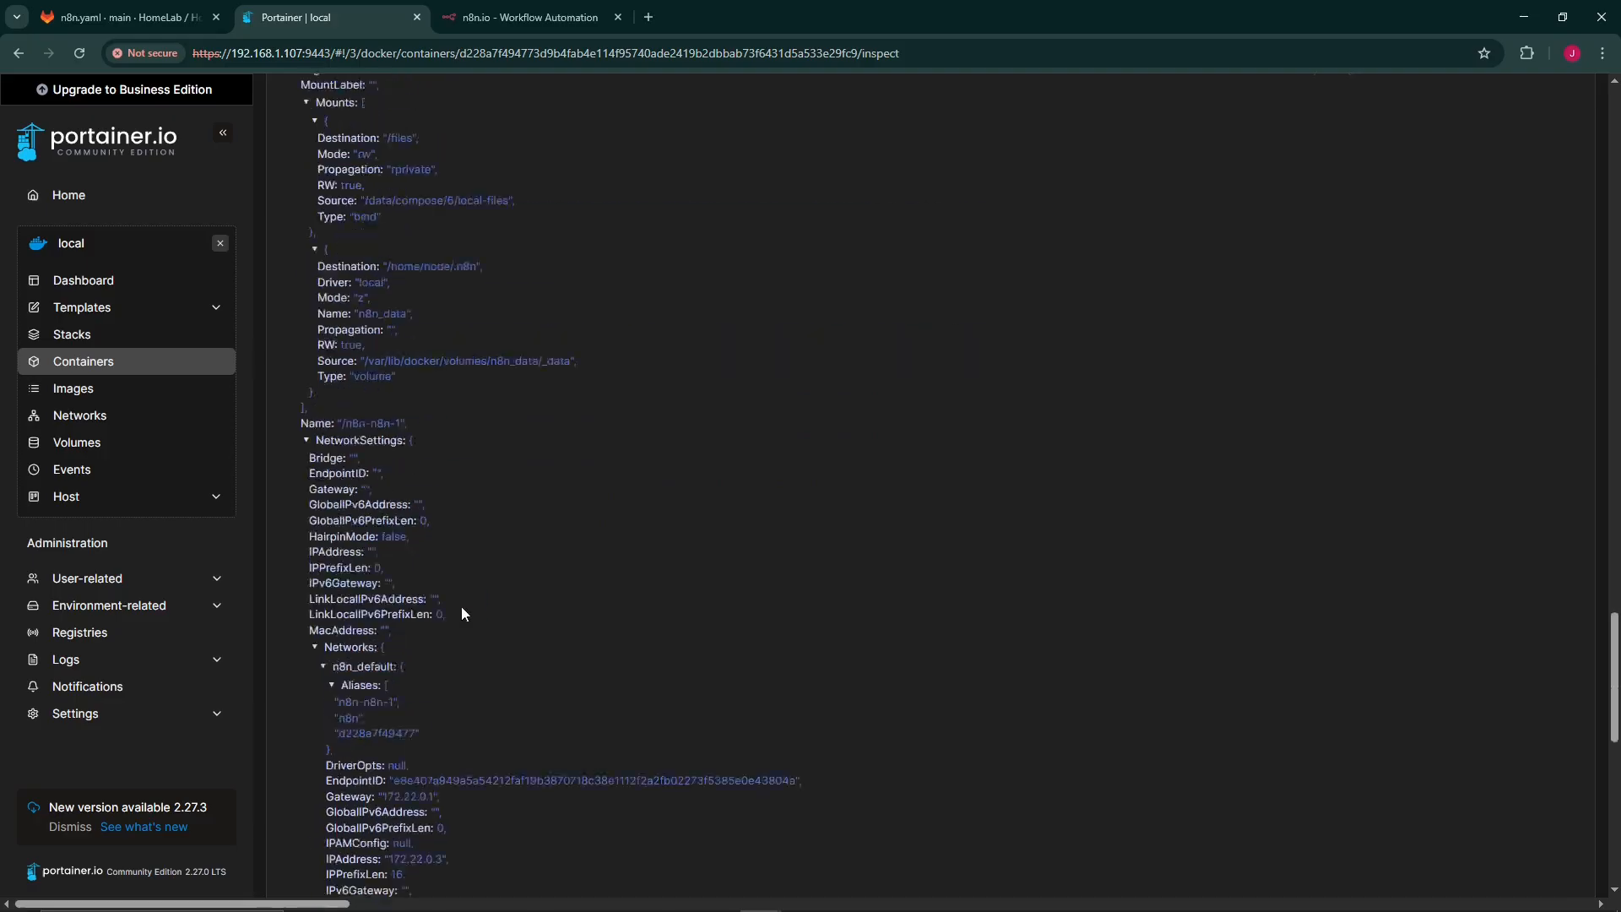
pyautogui.click(18, 53)
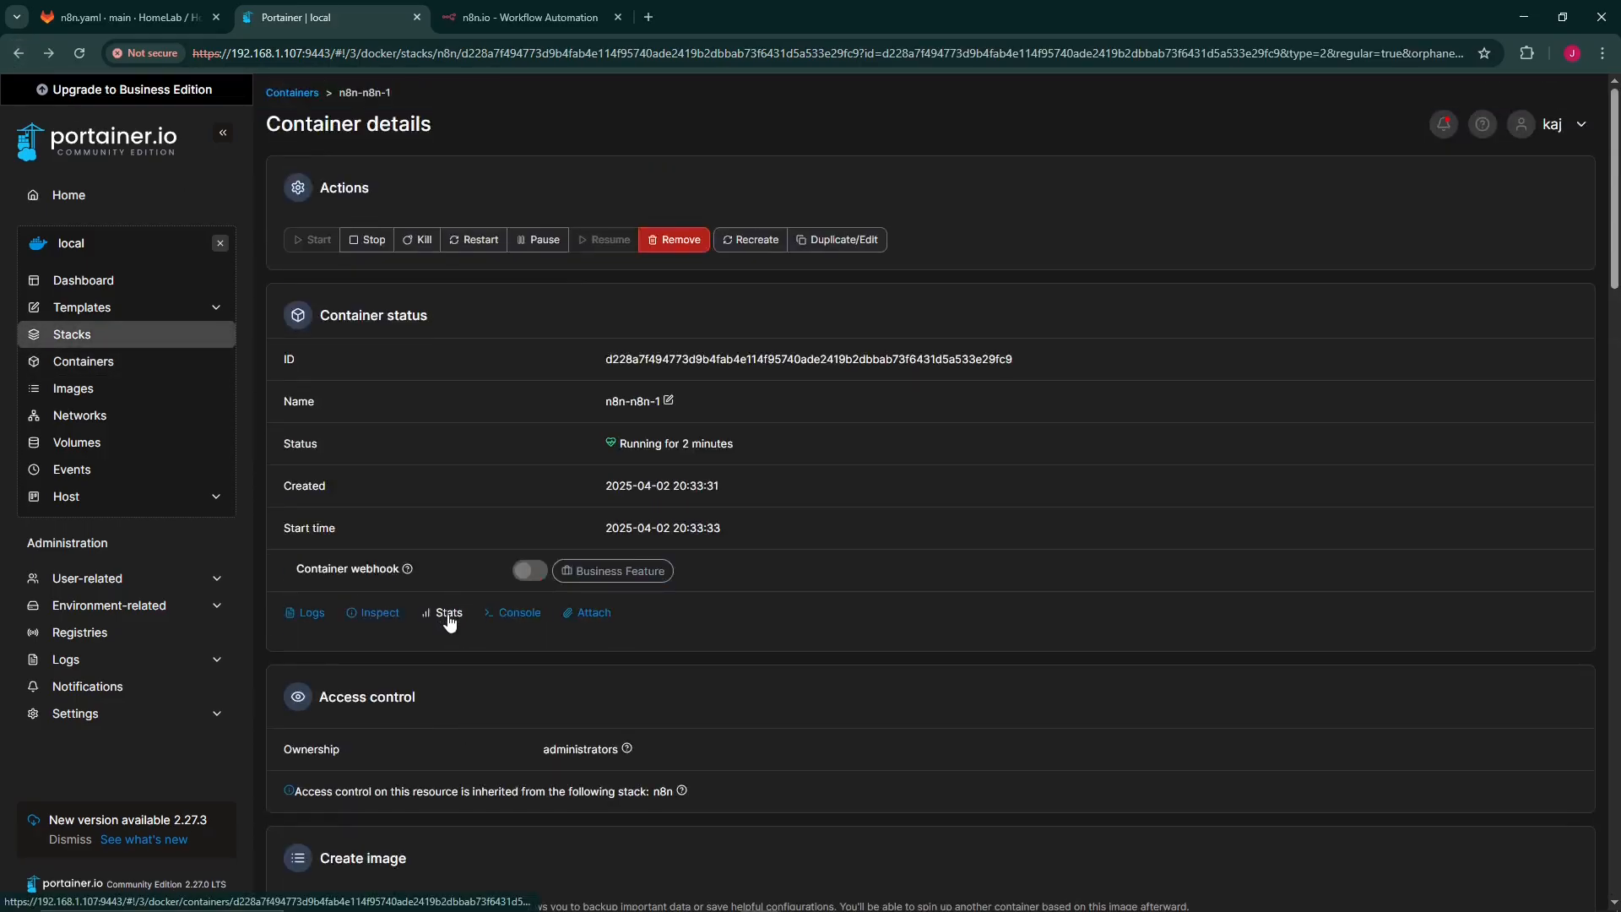
# Connect to the n8n-n8n-1 container's console with the /bin/sh command and run ls.
pyautogui.click(519, 612)
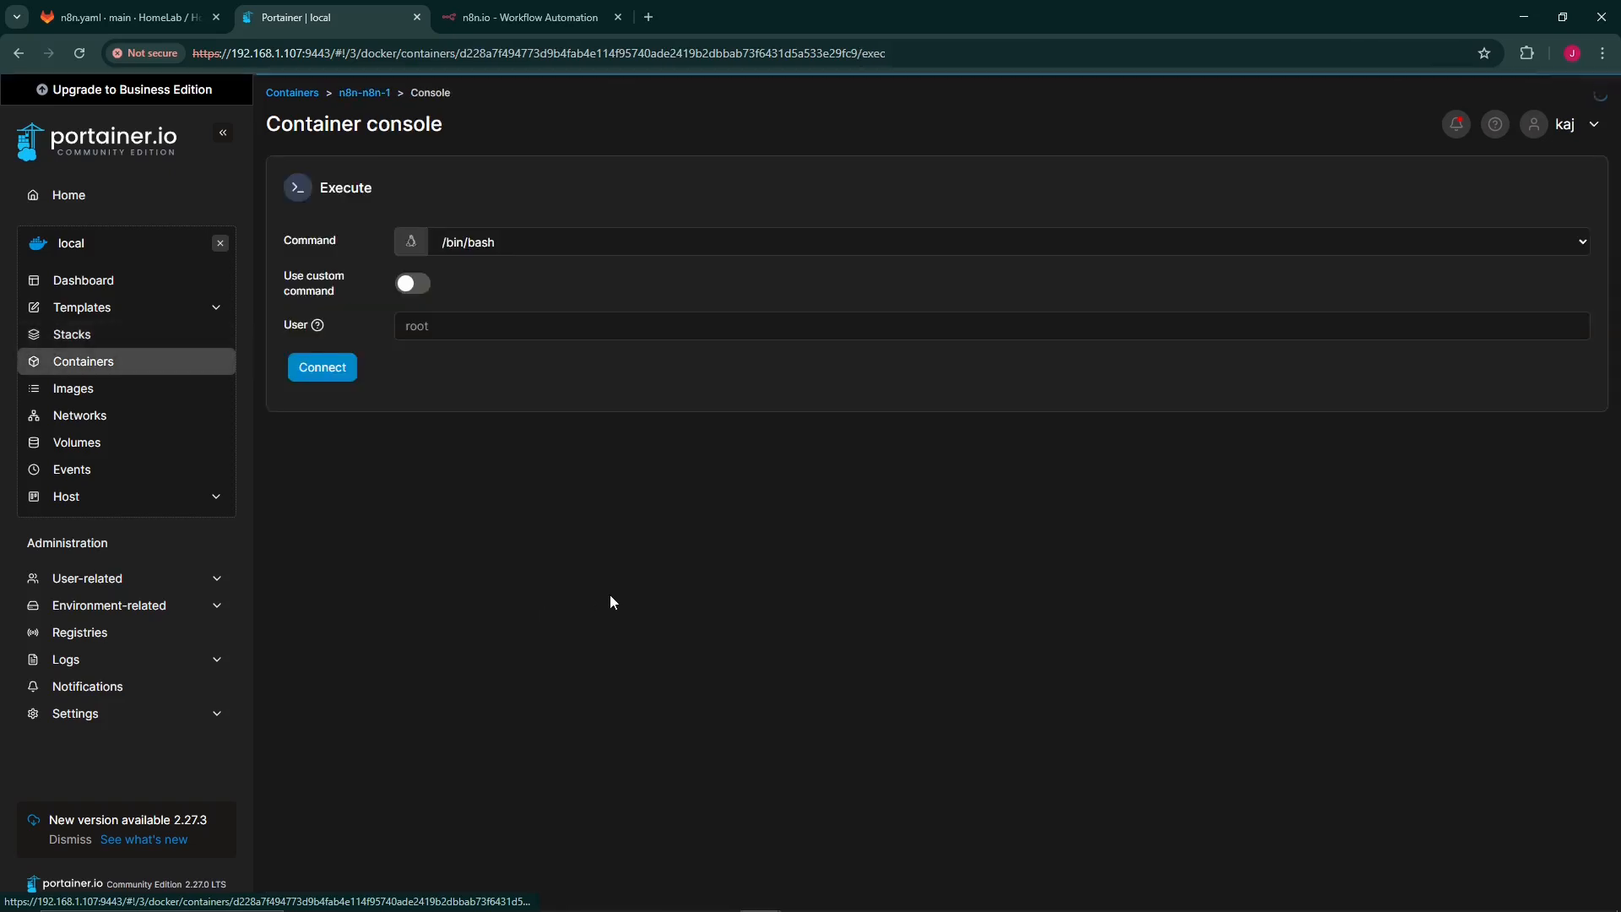
pyautogui.click(549, 241)
pyautogui.click(485, 285)
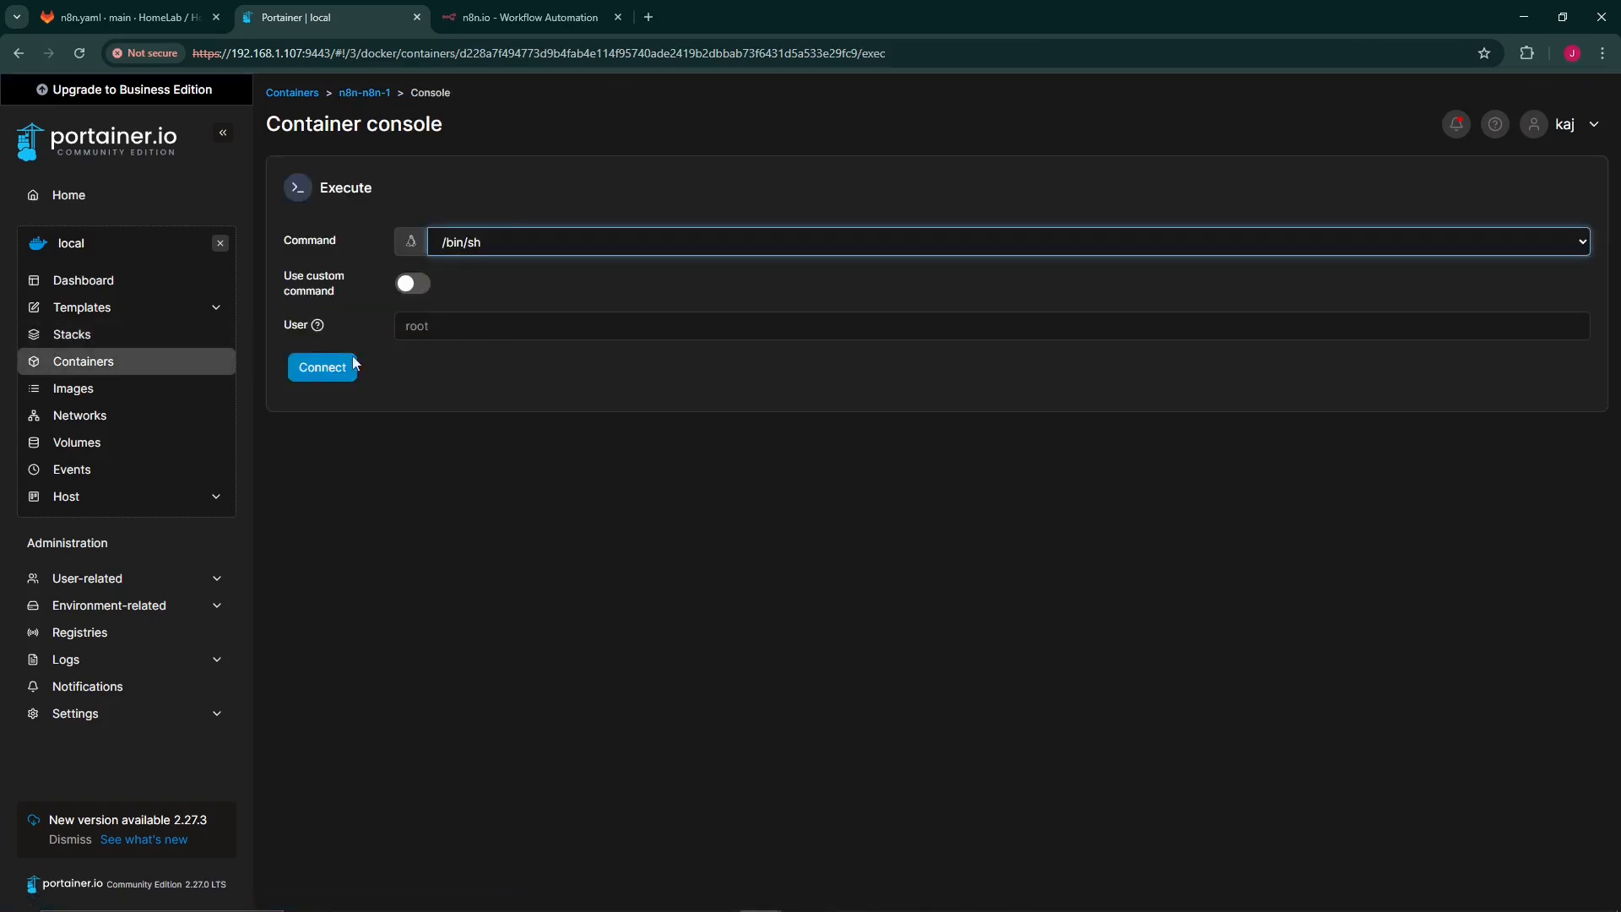
pyautogui.click(322, 366)
pyautogui.write('ls')
pyautogui.press('Return')
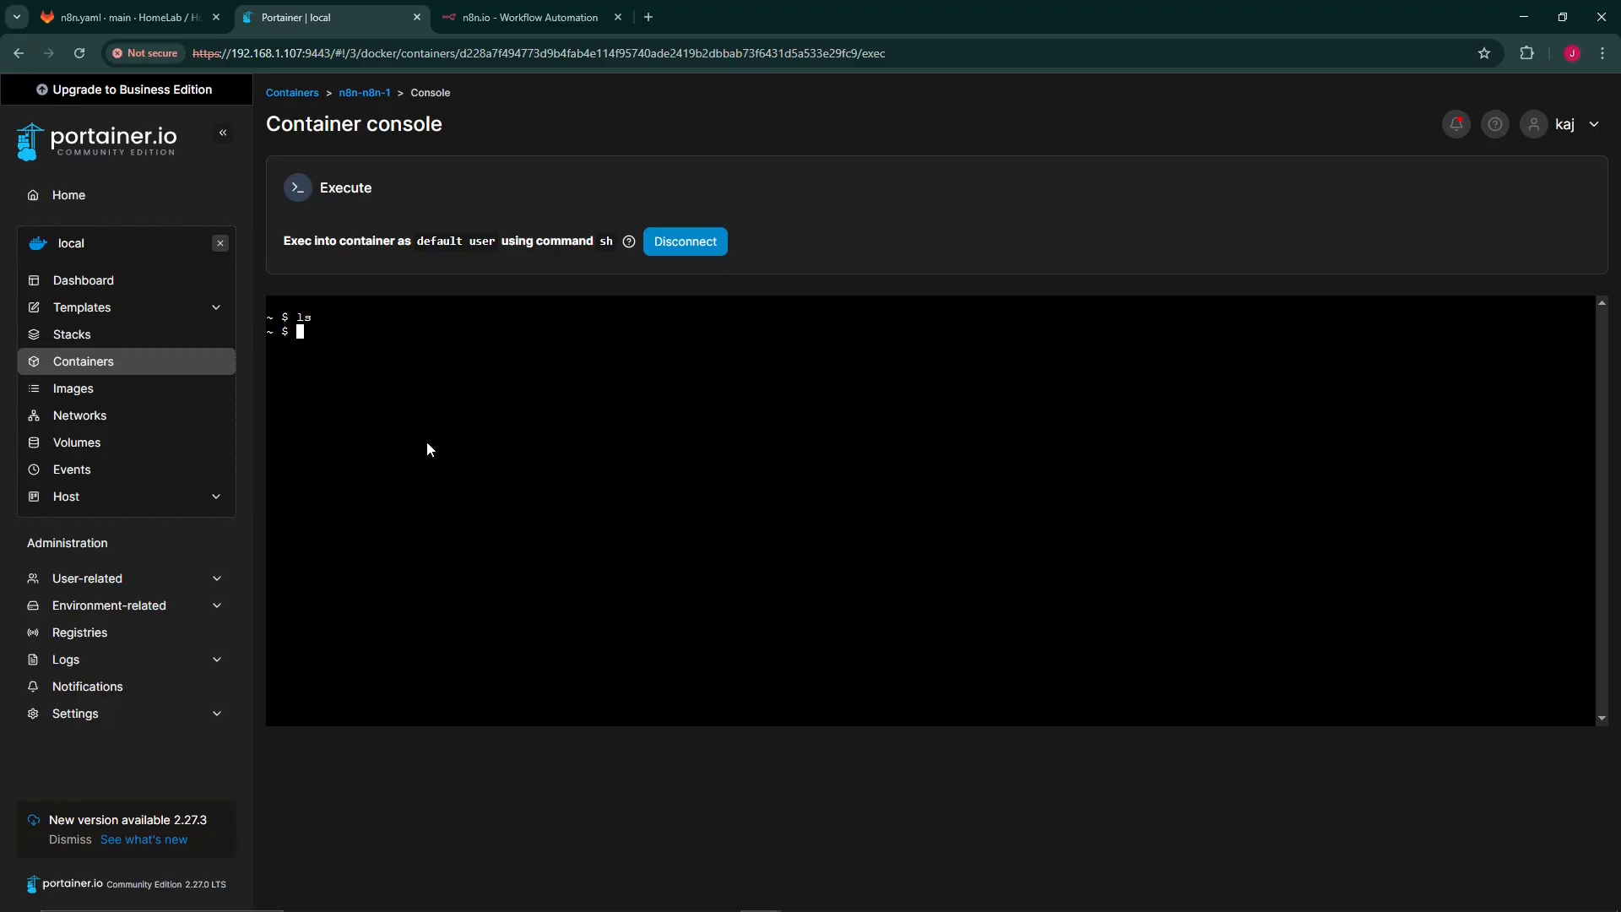